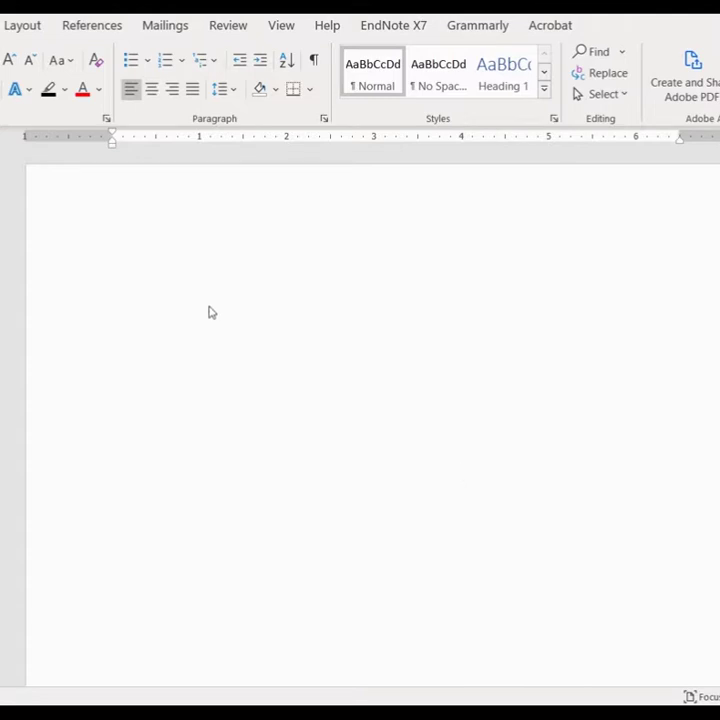
Turn the document ruler off and back on.
left_click(284, 32)
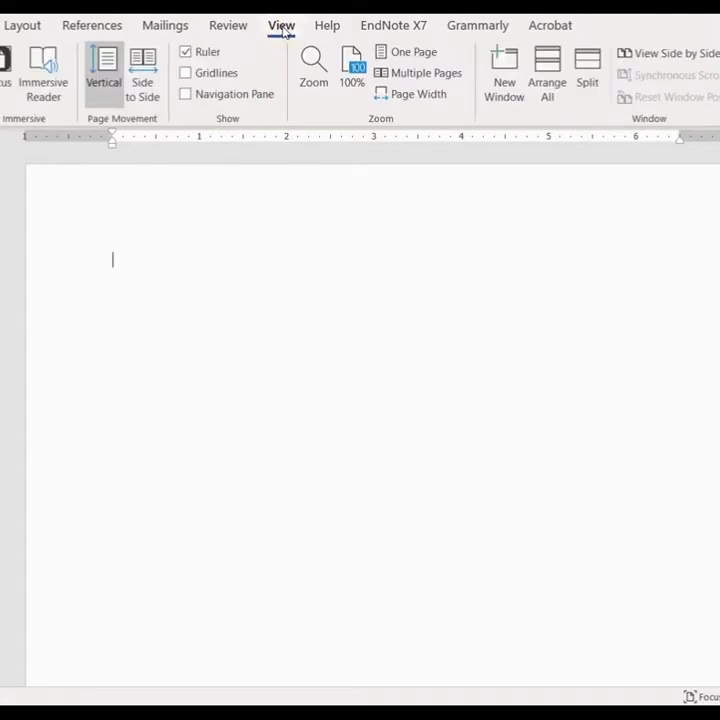
left_click(185, 52)
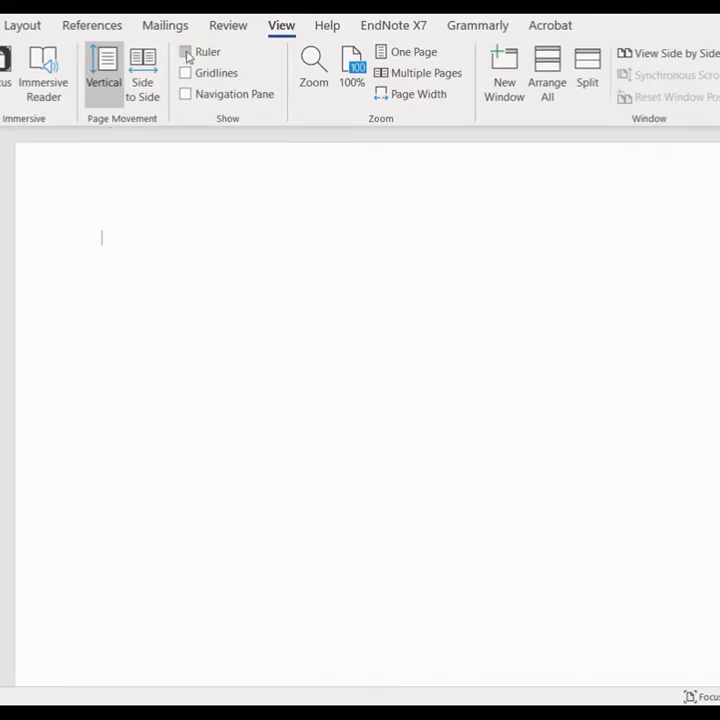
left_click(185, 52)
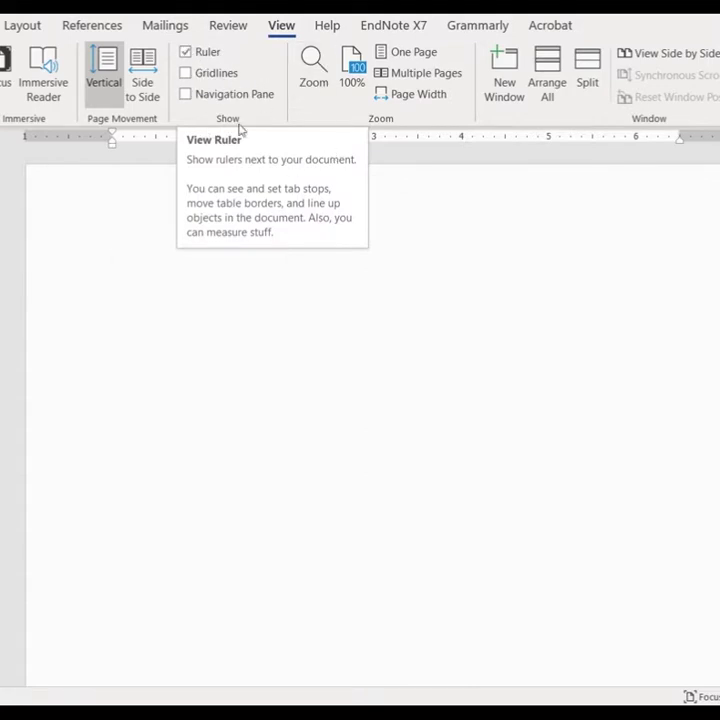
key("alt+h")
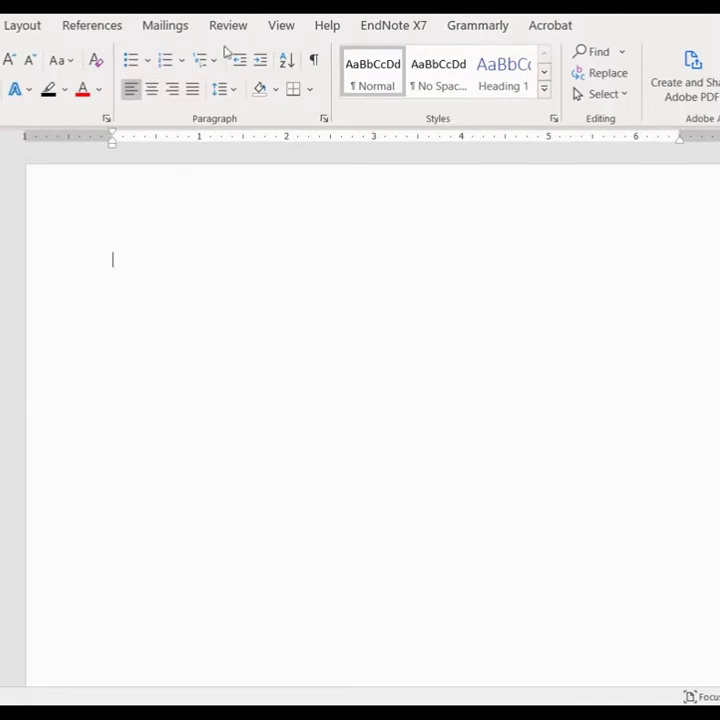
right_click(597, 33)
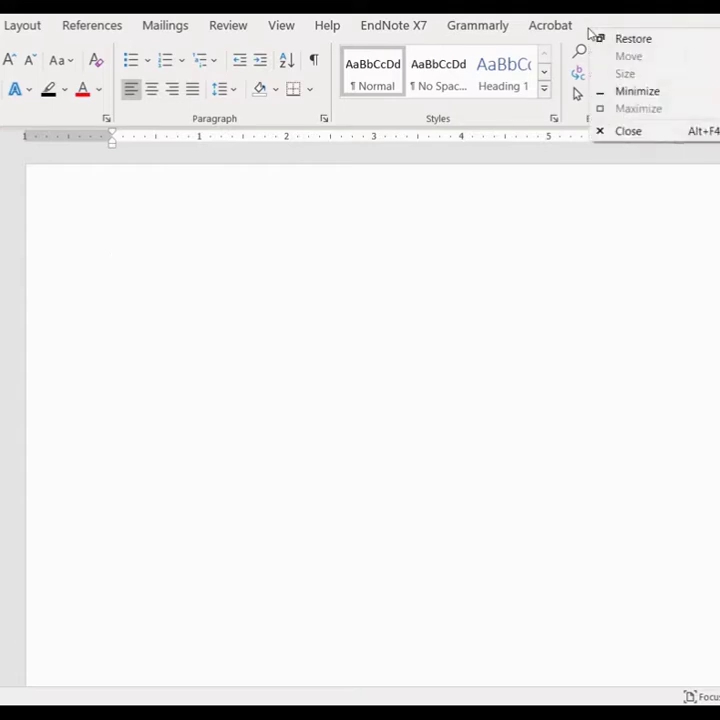
left_click(584, 27)
right_click(586, 29)
left_click(572, 27)
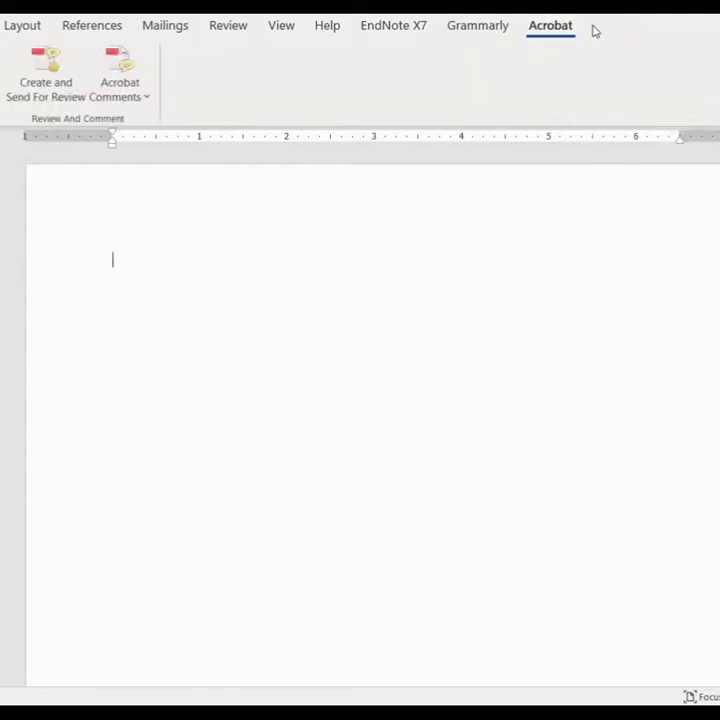
right_click(607, 48)
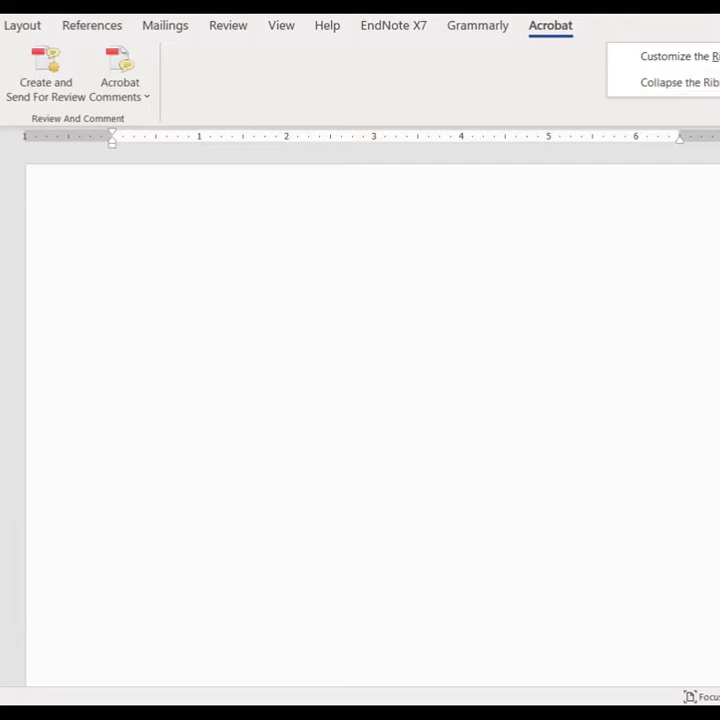
left_click(0, 25)
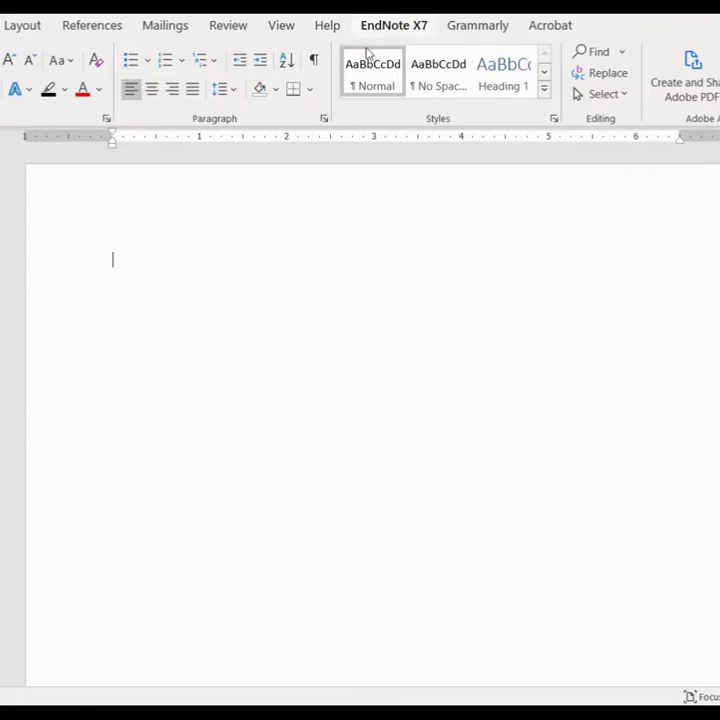
Switch to the EndNote library to view its references, and return to the blank Word document Document2.
mouse_move(386, 712)
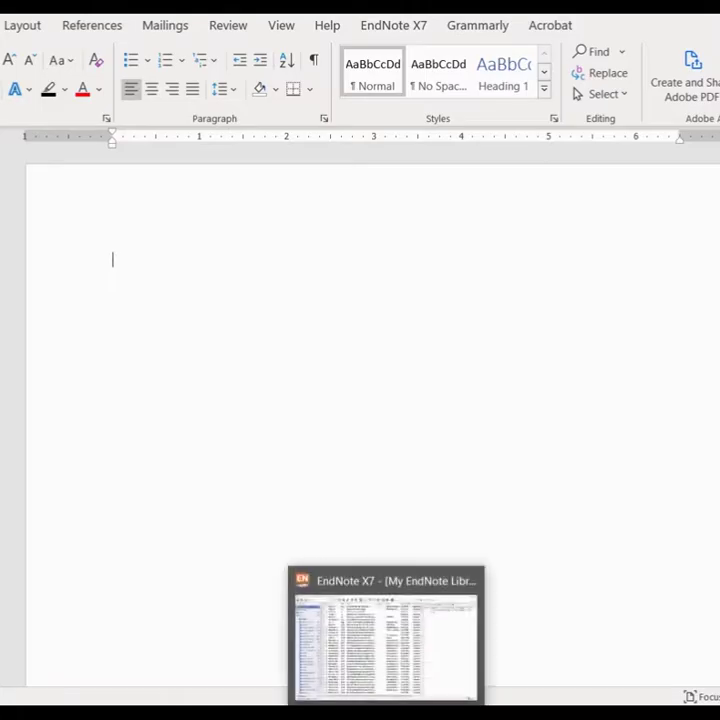
left_click(386, 640)
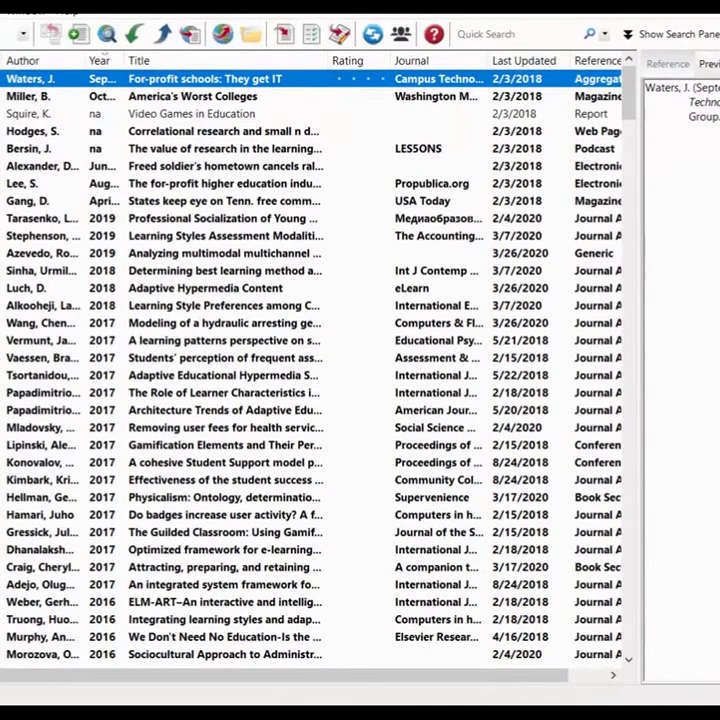
mouse_move(431, 712)
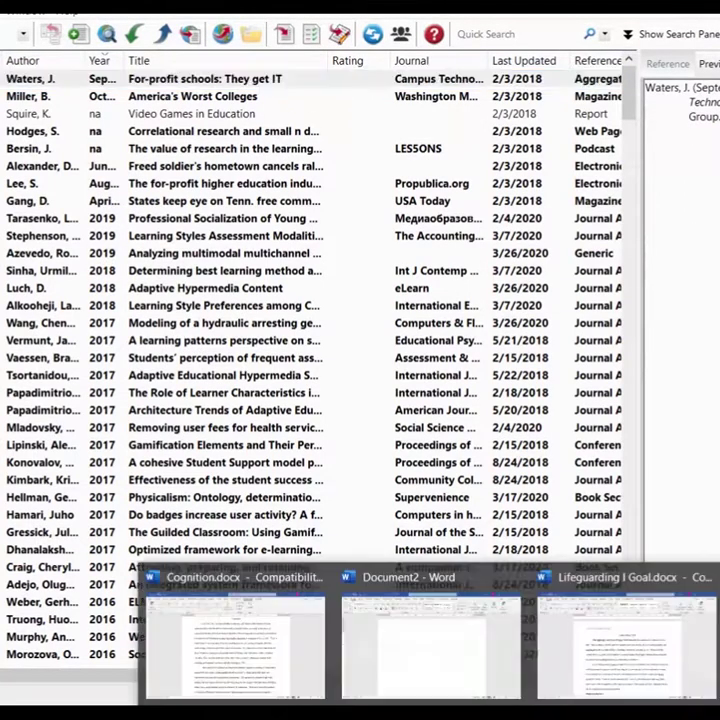
left_click(431, 627)
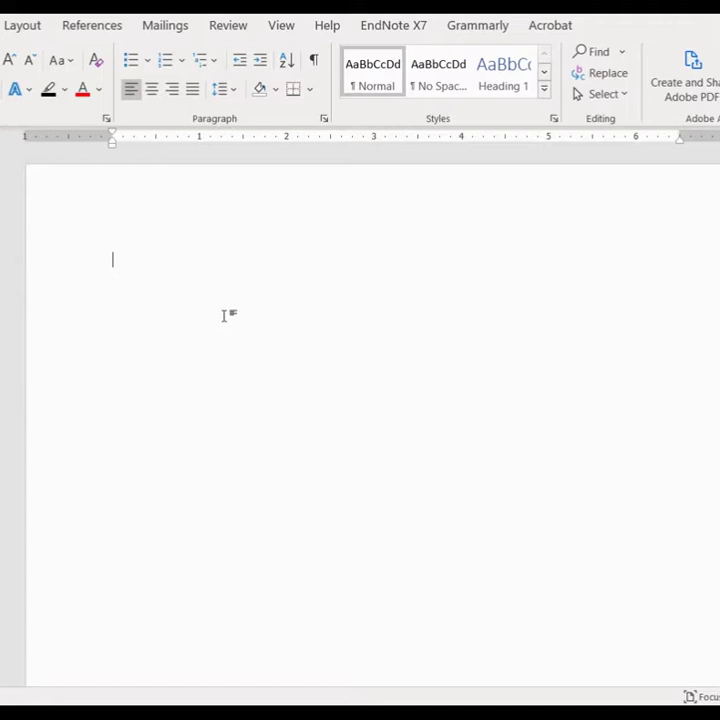
Write "Gamification in the freshman University Classes" on the first line of the blank document.
type("Game")
type("fication")
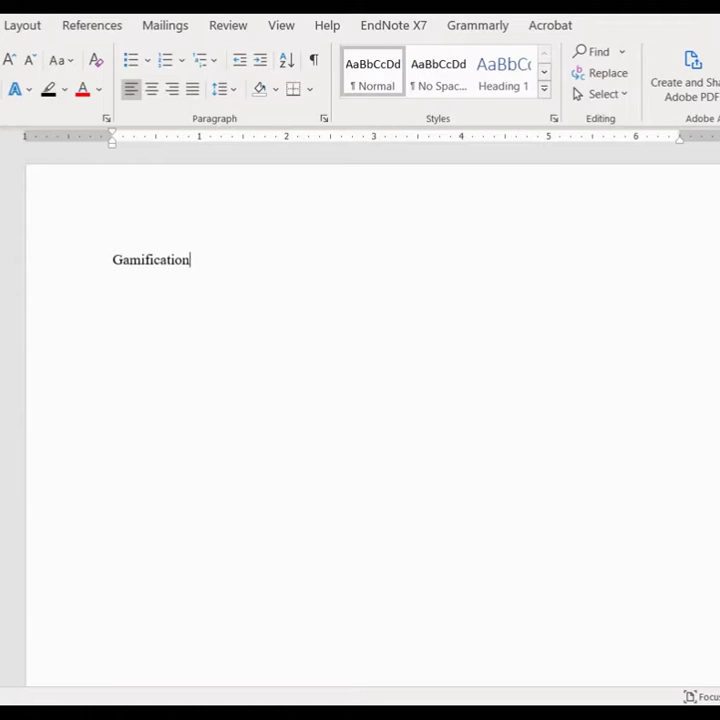
type("in the freshman")
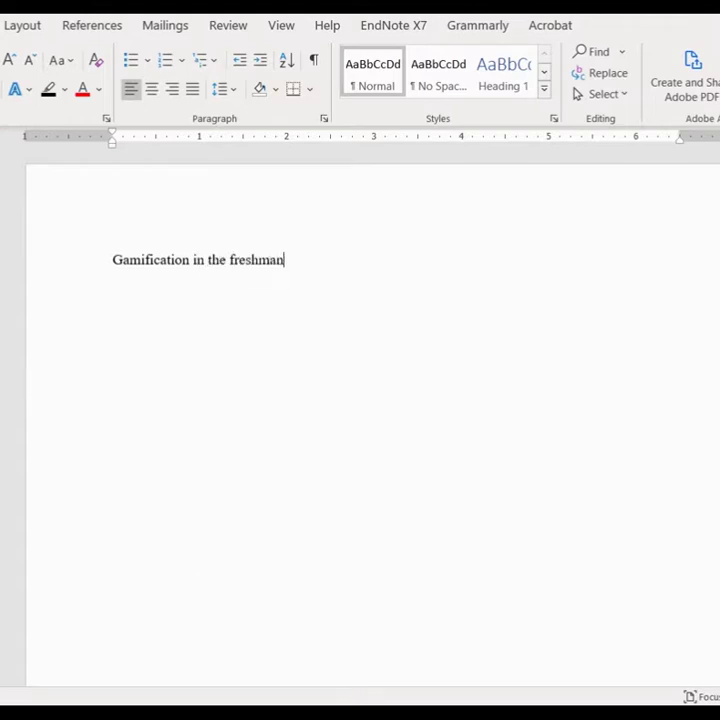
type(" University")
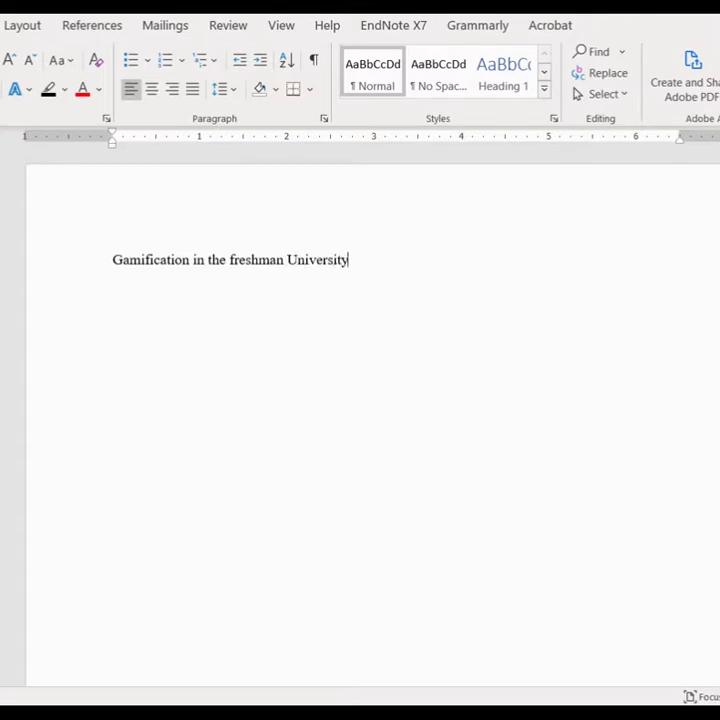
type(" Classes")
Replace "University Classes" with "medical school classes" and end the line with "in college.".
left_click(289, 259)
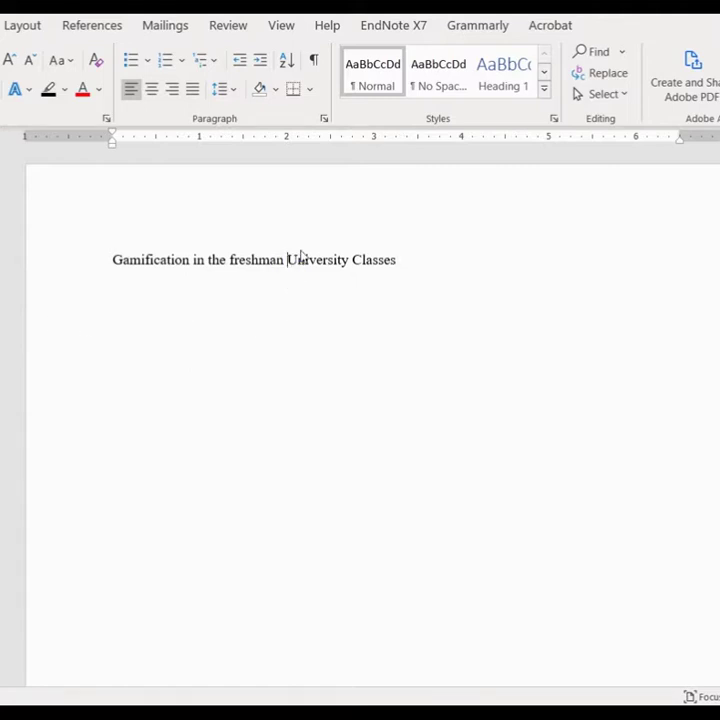
type("medical sc")
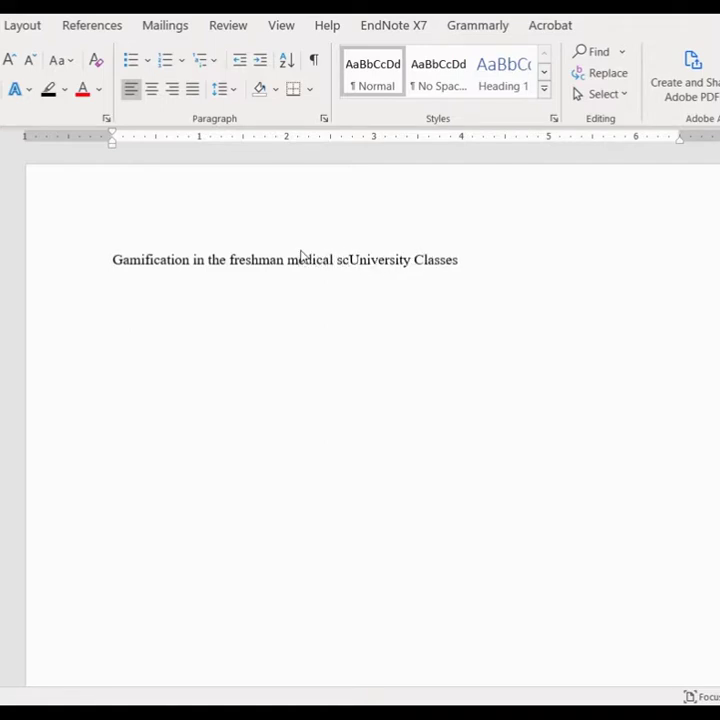
type("hool")
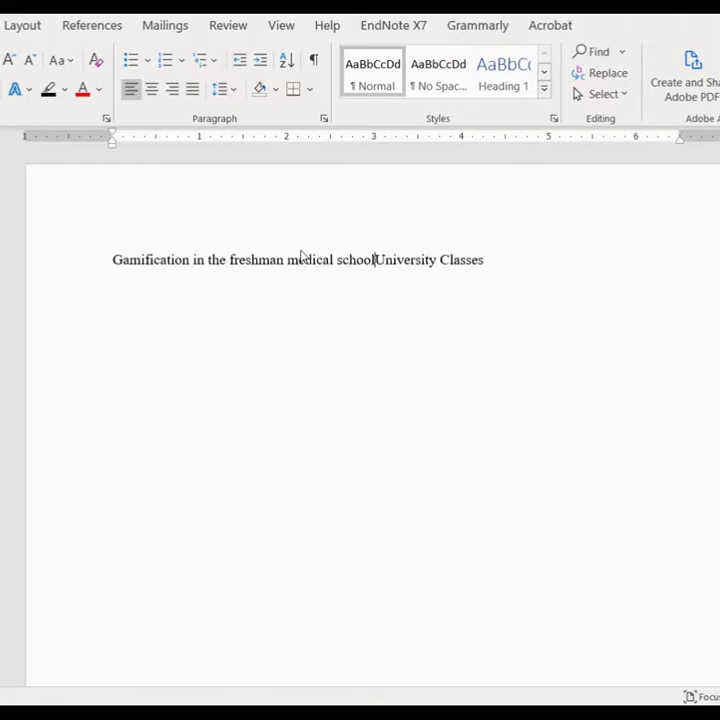
key("Right")
key("Right")
key("Right")
key("Right")
key("Right")
key("Right")
key("Right")
key("Right")
key("Right")
key("Right")
key("Delete")
key("Delete")
key("BackSpace")
key("BackSpace")
key("BackSpace")
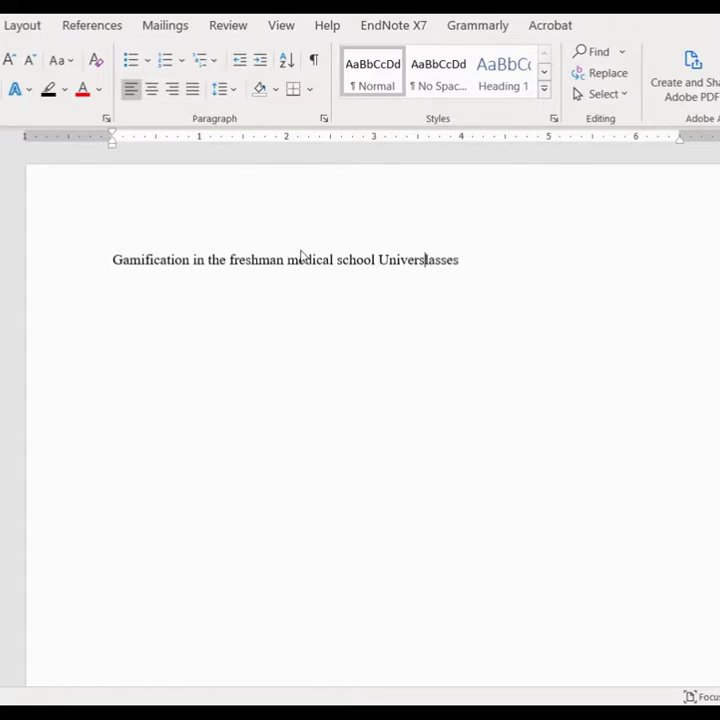
key("BackSpace")
key("BackSpace")
key("BackSpace")
key("BackSpace")
key("BackSpace")
key("BackSpace")
key("BackSpace")
type("c")
key("Right")
key("Right")
key("Right")
key("Right")
key("Right")
key("Right")
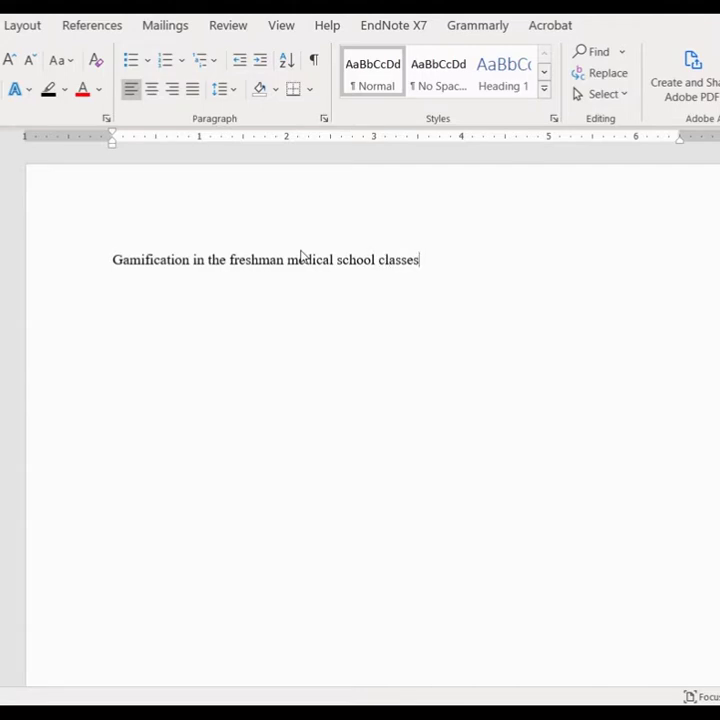
type("in college")
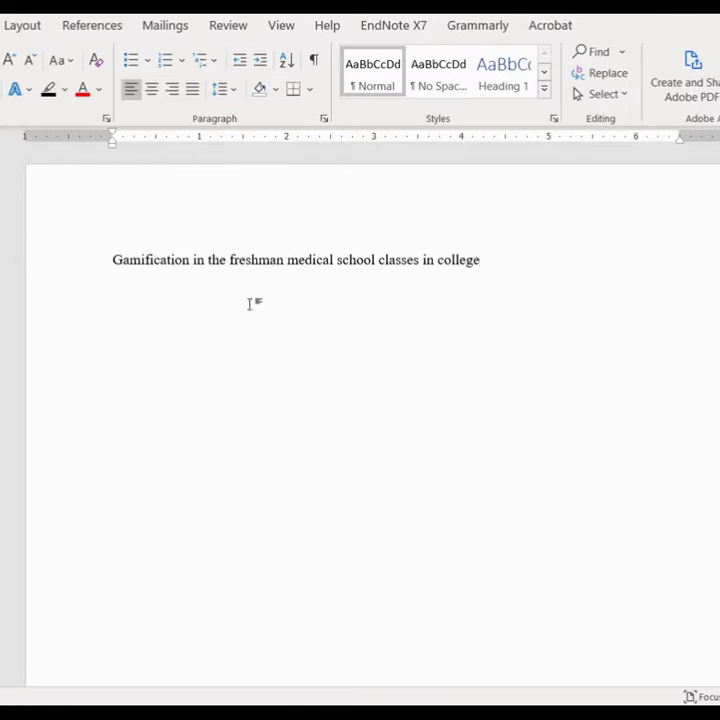
type(".")
left_click_drag(113, 262, 229, 262)
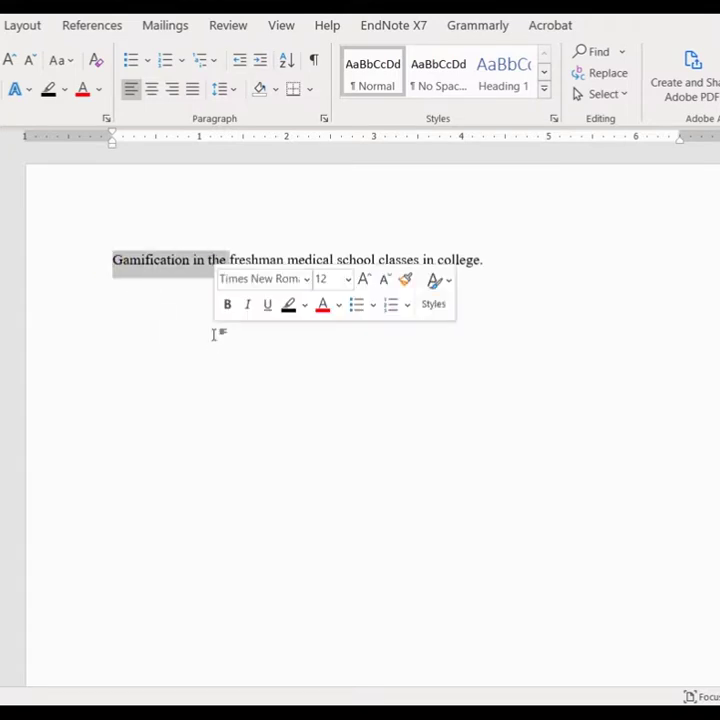
left_click(113, 260)
left_click_drag(112, 260, 141, 262)
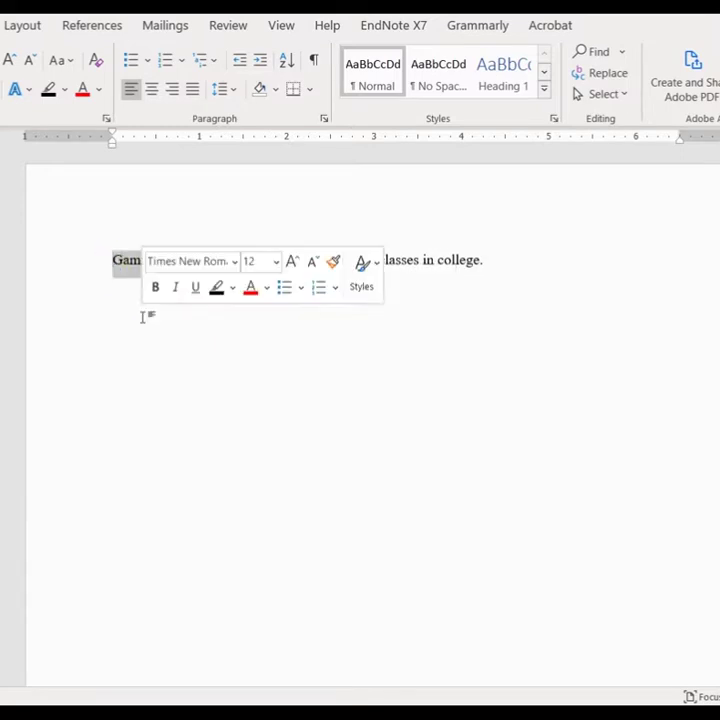
left_click(114, 261)
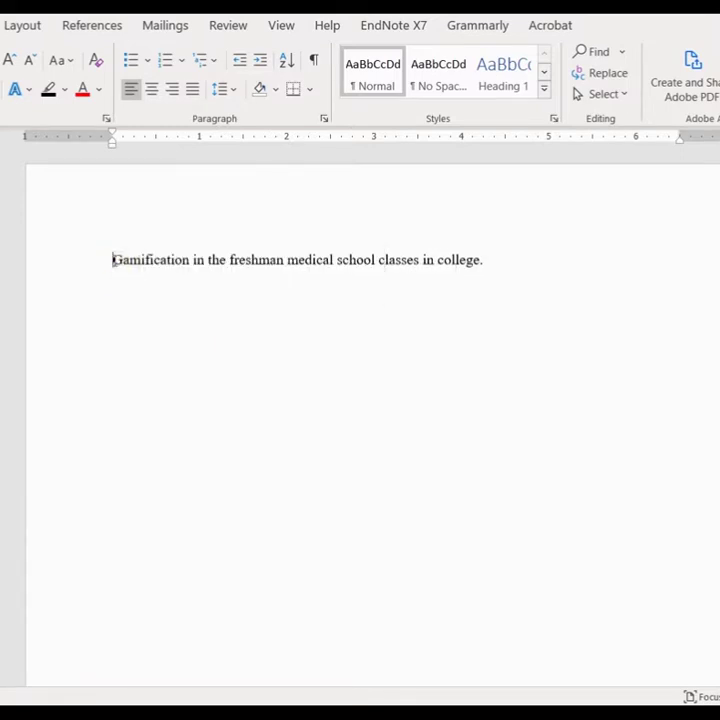
Add the title "Gamification" on a new line above the sentence and center it.
left_click(113, 260)
key("Return")
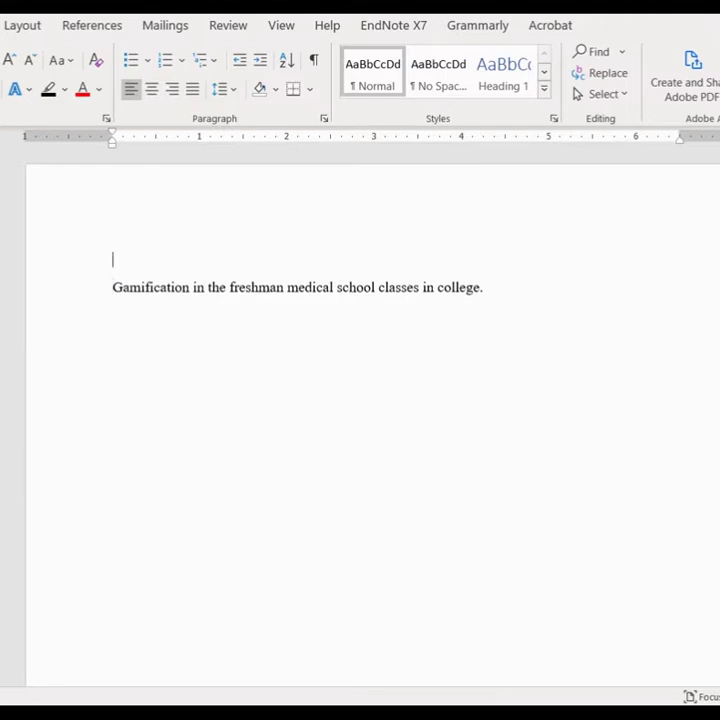
type("Gamification")
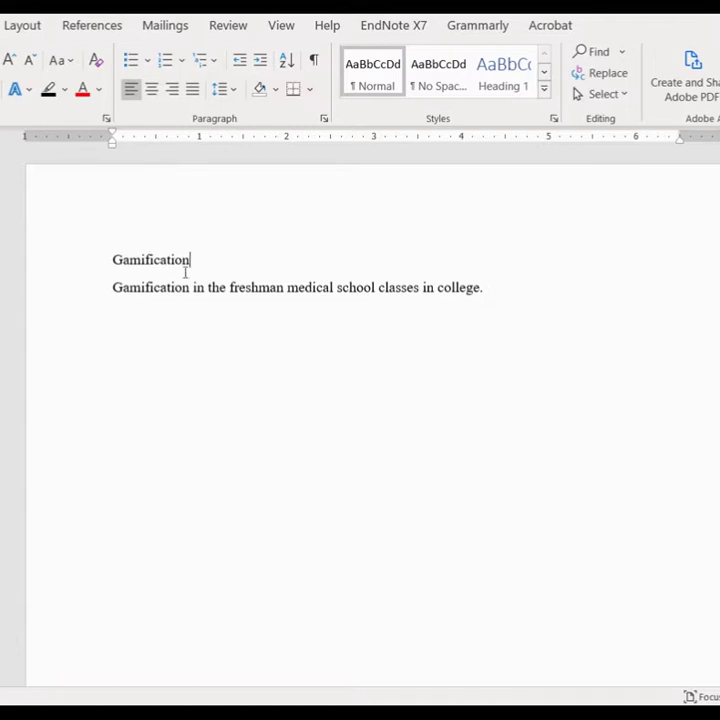
left_click_drag(189, 259, 112, 264)
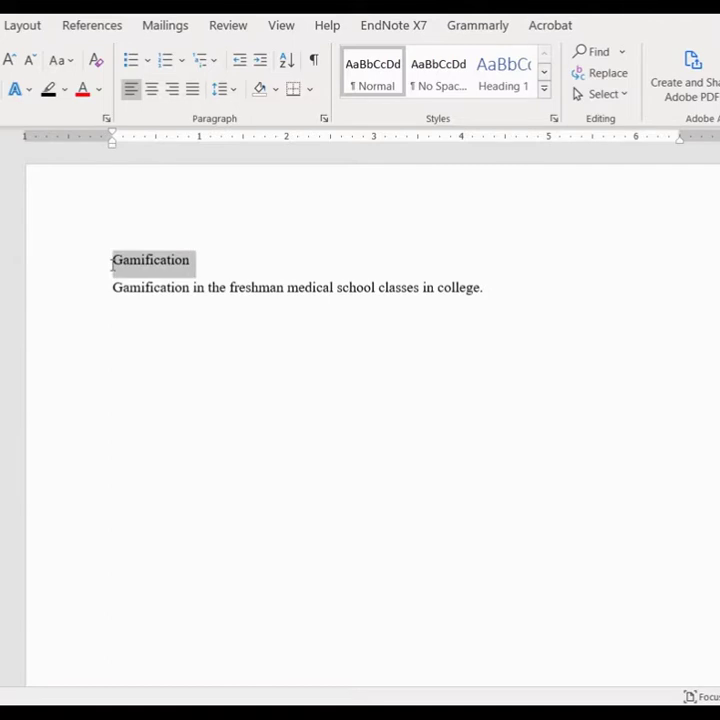
left_click(153, 90)
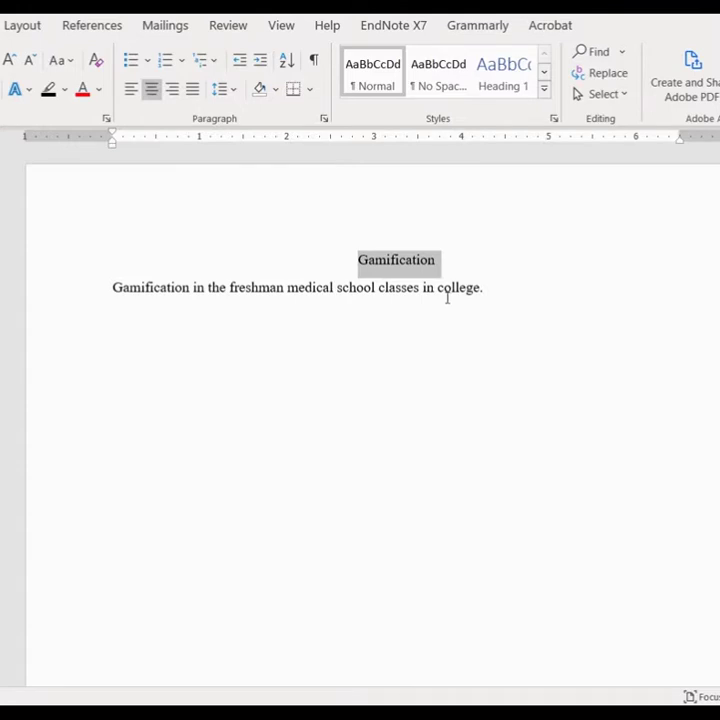
left_click(341, 287)
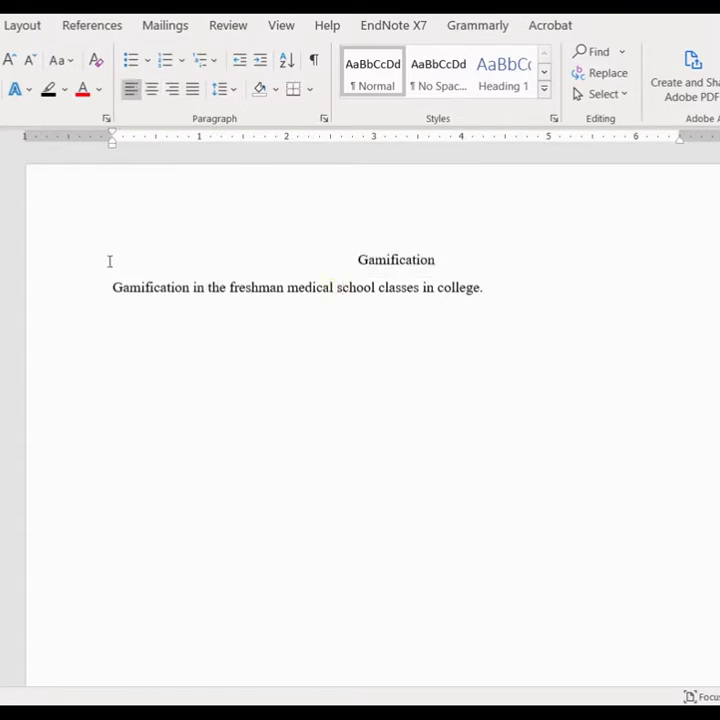
Insert blank lines above the centered title to push it and the sentence onto the second page.
left_click(194, 264)
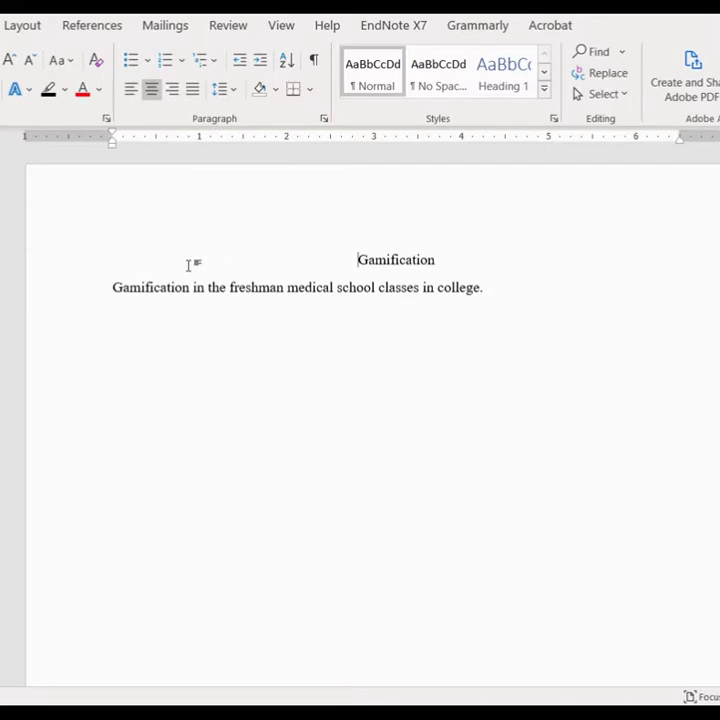
key("Return")
key("Return")
key("Return")
key("Return")
key("Return")
key("Return")
key("Return")
key("Return")
key("Return")
key("Return")
key("Return")
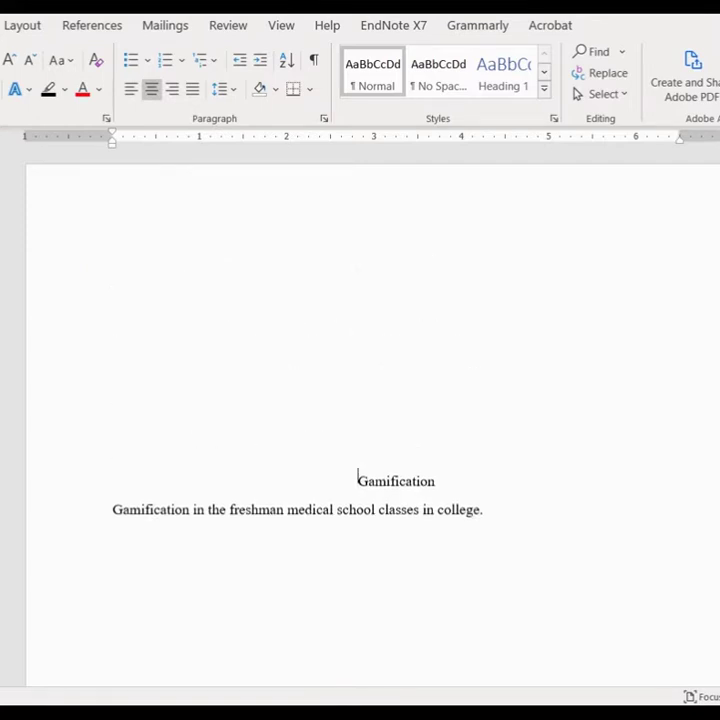
key("Return")
key("Return")
key("Return")
key("Return")
key("Return")
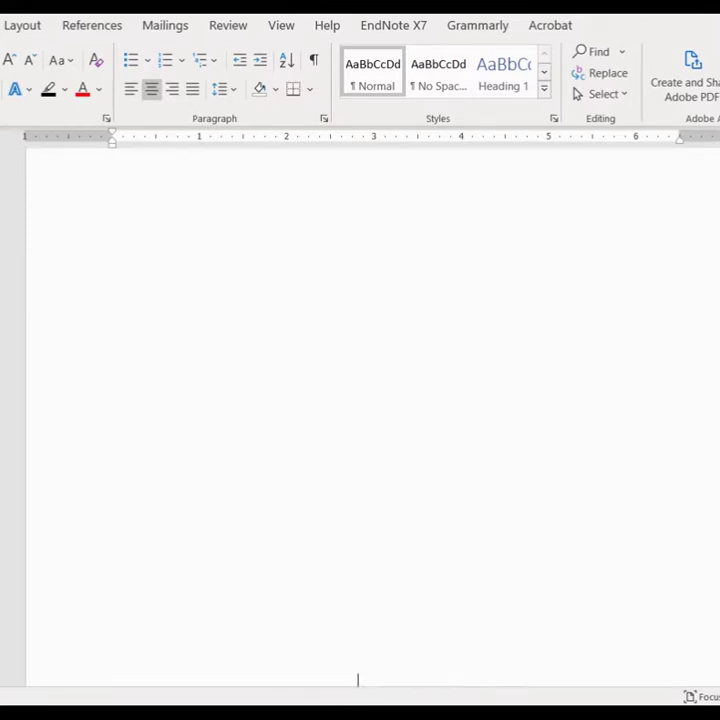
key("Return")
key("Return")
key("Return")
key("Return")
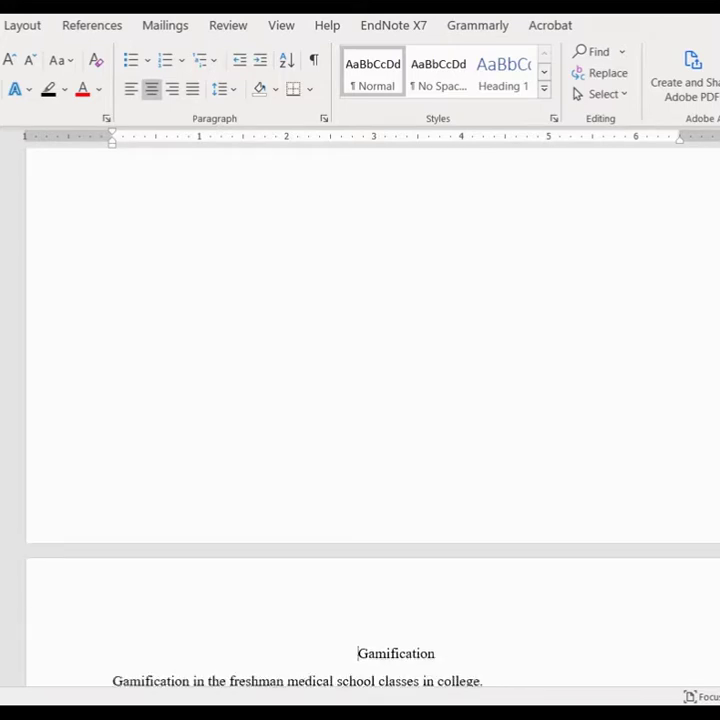
key("BackSpace")
Write the centered title "Gamification" on the blank first page with the author's name on the line beneath it.
scroll(322, 349, "up", 5)
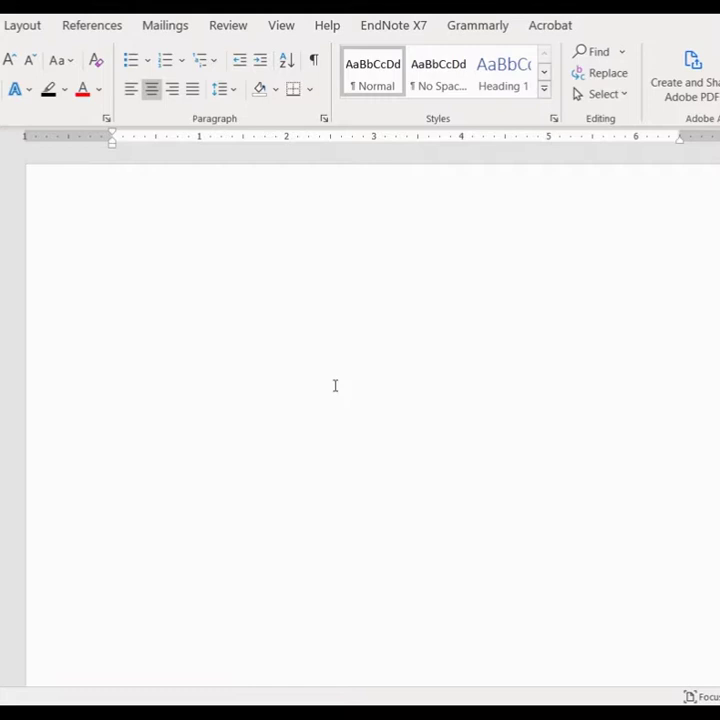
scroll(265, 397, "down", 1)
left_click(271, 371)
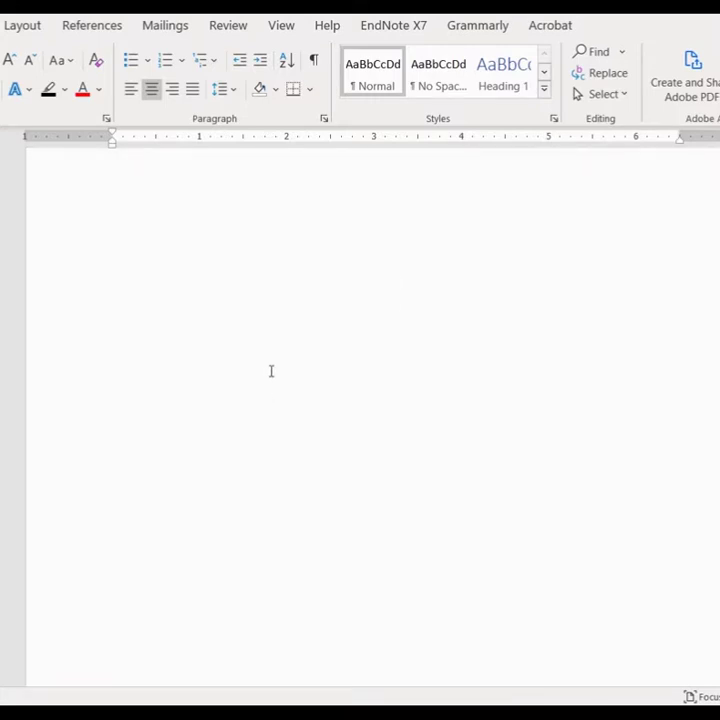
type("Luch")
key("Return")
key("Up")
key("Up")
type("Gamification")
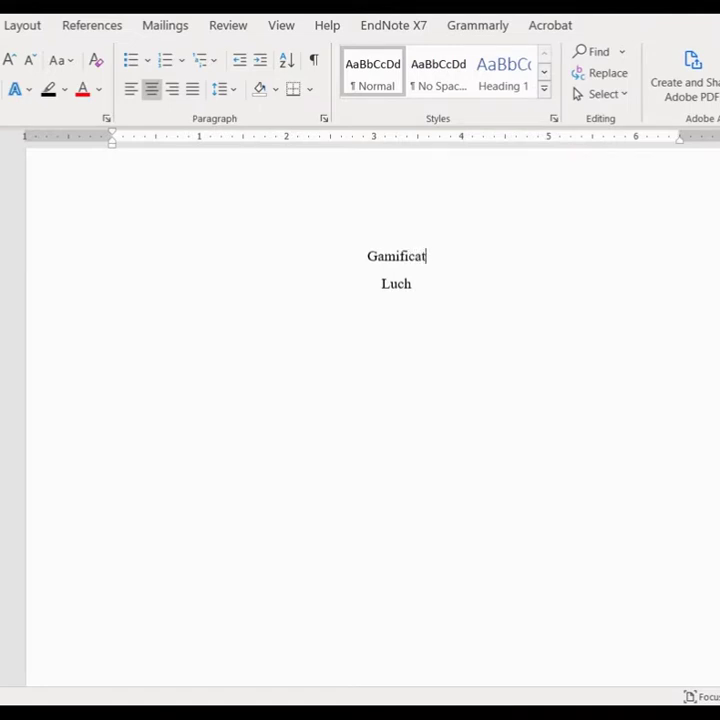
Add "Dr." and "U" on separate centered lines below the author's name.
left_click(396, 310)
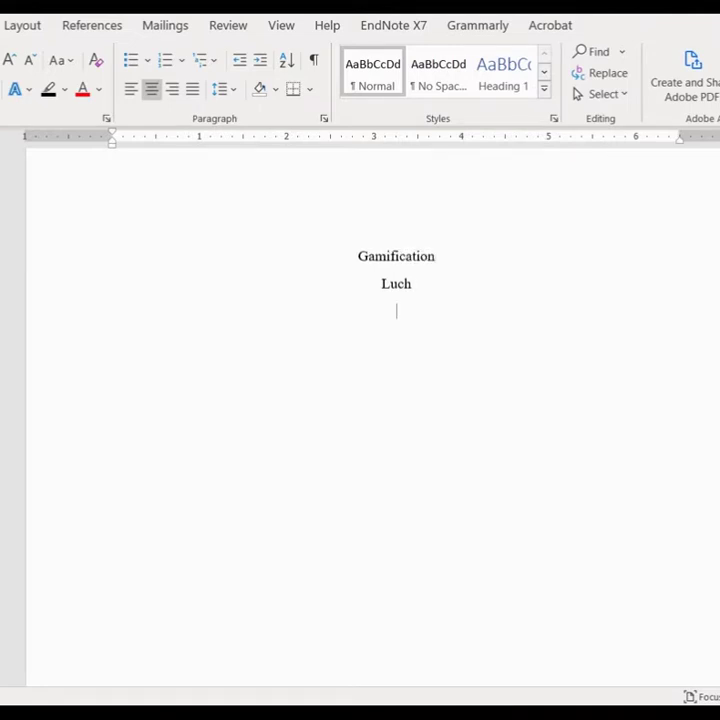
type("Dr.")
key("Return")
type("U")
Insert nine blank lines above the first-page title block to move it down toward the middle of the page.
scroll(360, 312, "up", 1)
scroll(354, 275, "up", 1)
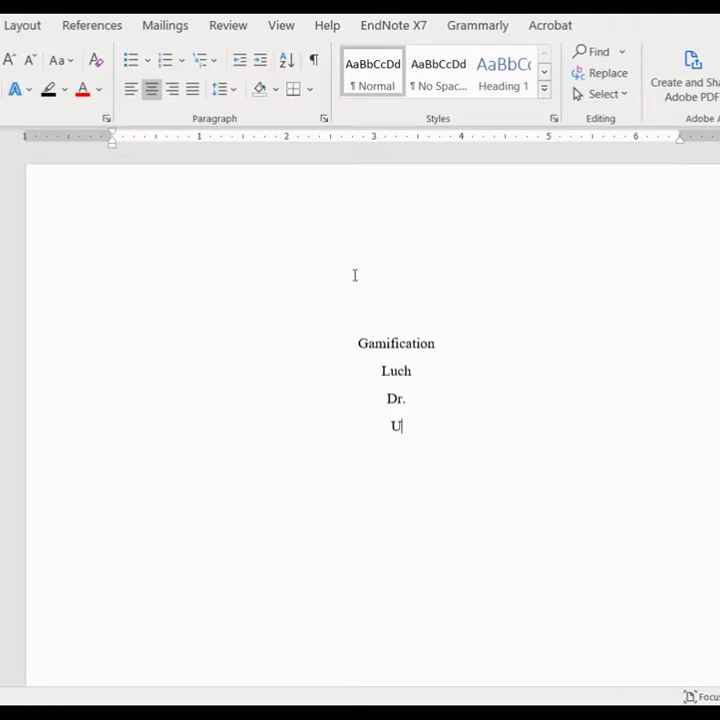
left_click(344, 316)
key("Return")
key("Return")
key("Return")
key("Return")
key("Return")
key("Return")
key("Return")
key("Return")
key("Return")
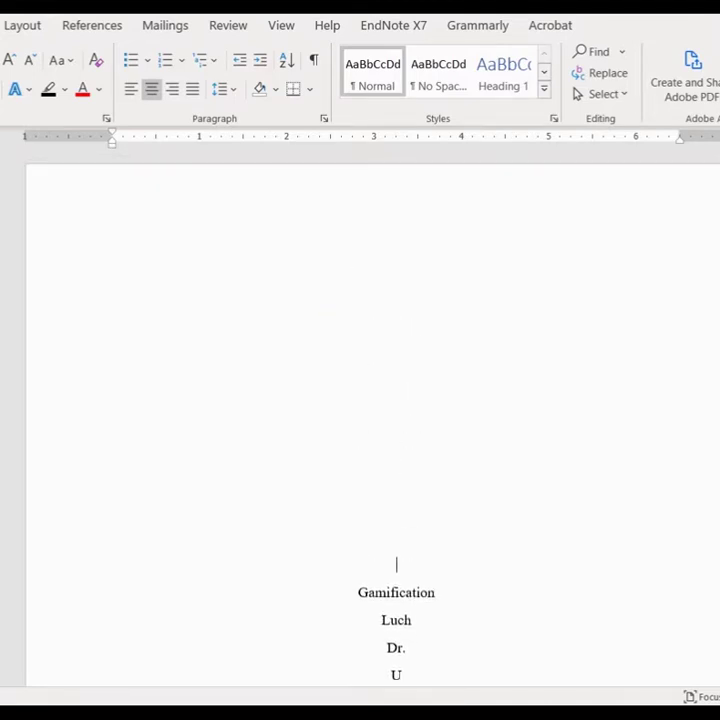
Remove the extra blank lines above the second "Gamification" title so it starts at the top of the second page.
key("BackSpace")
key("BackSpace")
key("BackSpace")
key("BackSpace")
key("BackSpace")
key("BackSpace")
key("BackSpace")
key("BackSpace")
key("BackSpace")
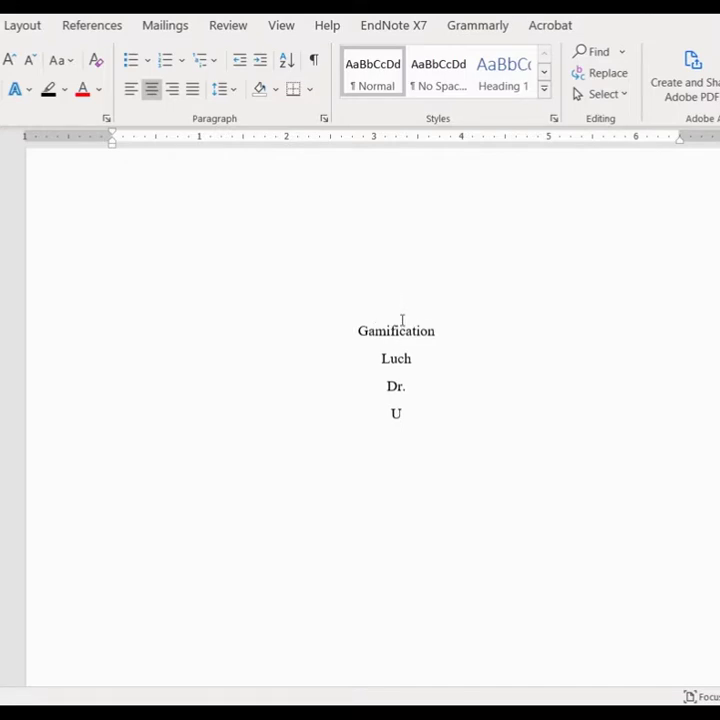
scroll(363, 341, "down", 10)
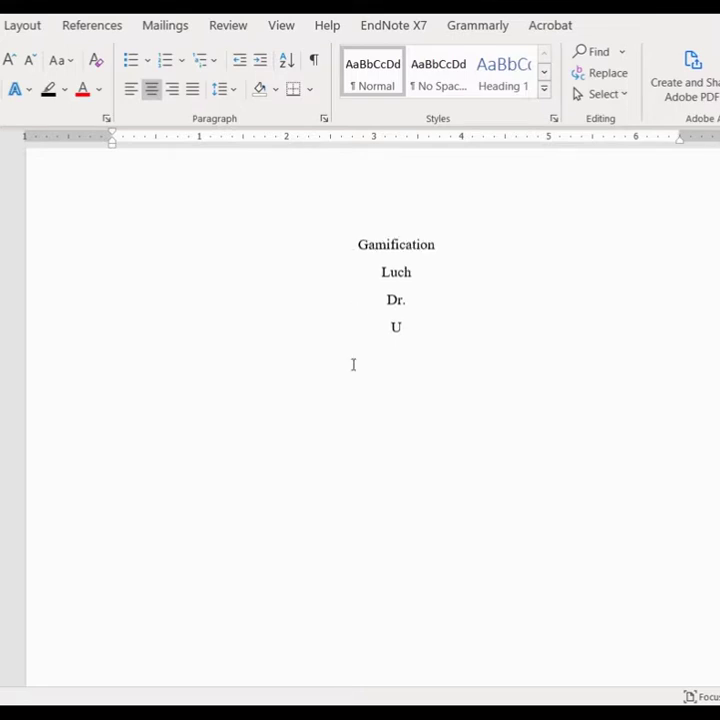
scroll(359, 391, "down", 10)
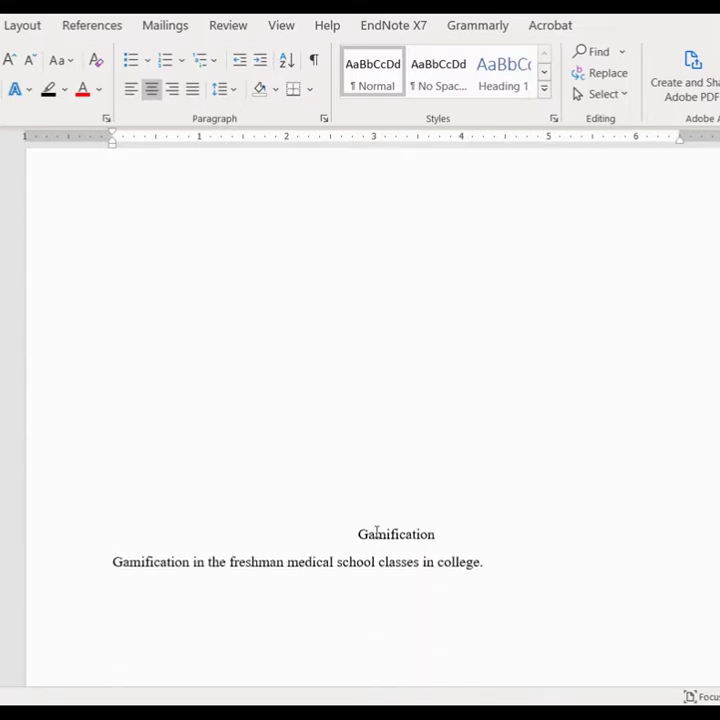
double_click(368, 534)
left_click(342, 517)
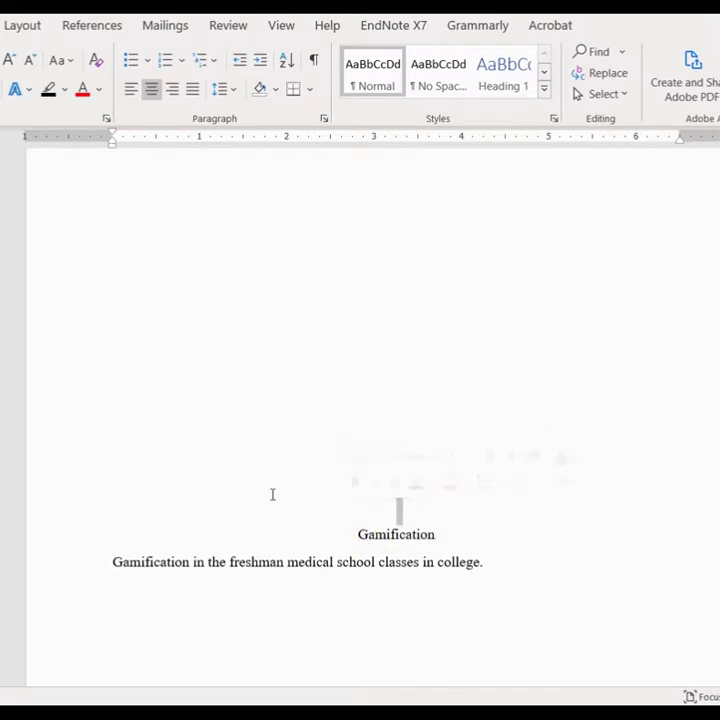
left_click(361, 538)
scroll(252, 505, "down", 5)
key("End")
key("ctrl+Return")
key("ctrl+z")
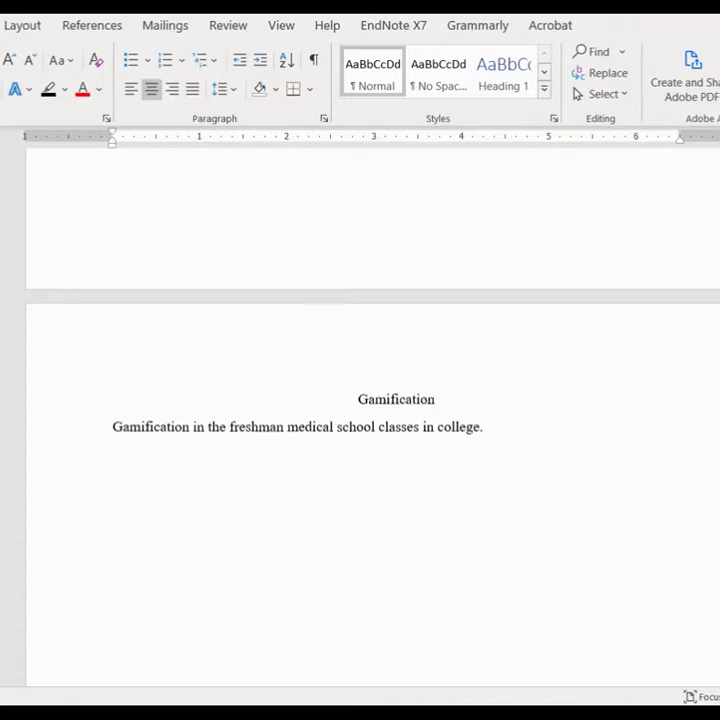
Review the layout of the title page and the start of the second page.
scroll(211, 440, "down", 1)
scroll(190, 421, "down", 1)
scroll(190, 421, "up", 4)
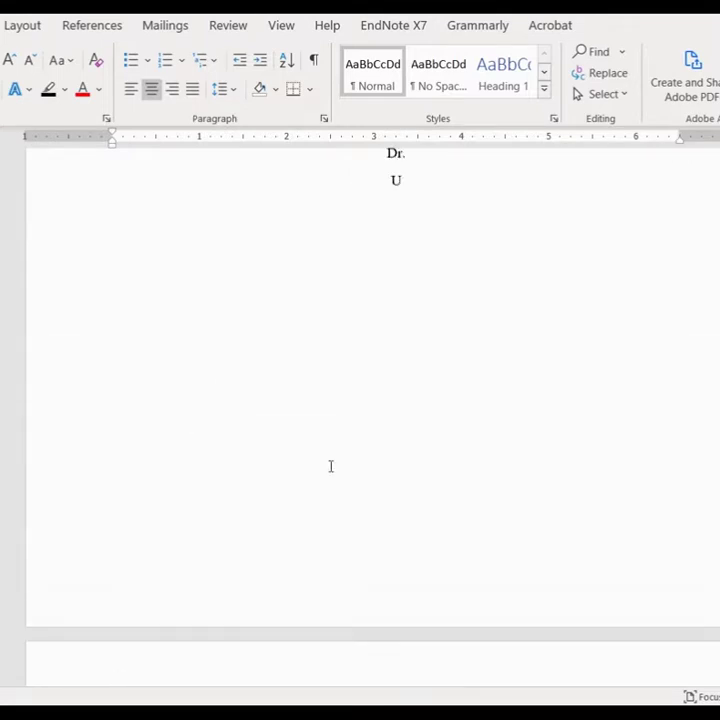
scroll(336, 445, "up", 6)
scroll(347, 341, "up", 3)
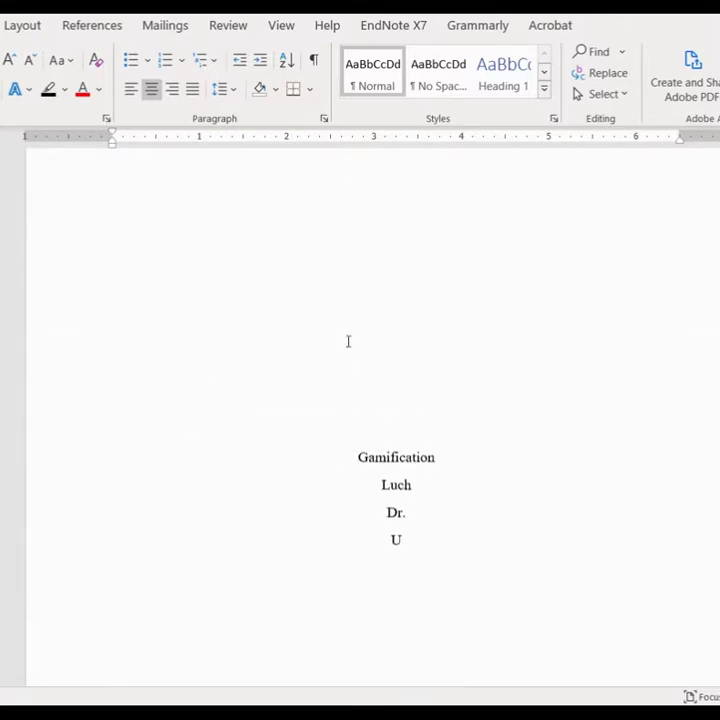
scroll(349, 342, "down", 5)
scroll(349, 342, "down", 10)
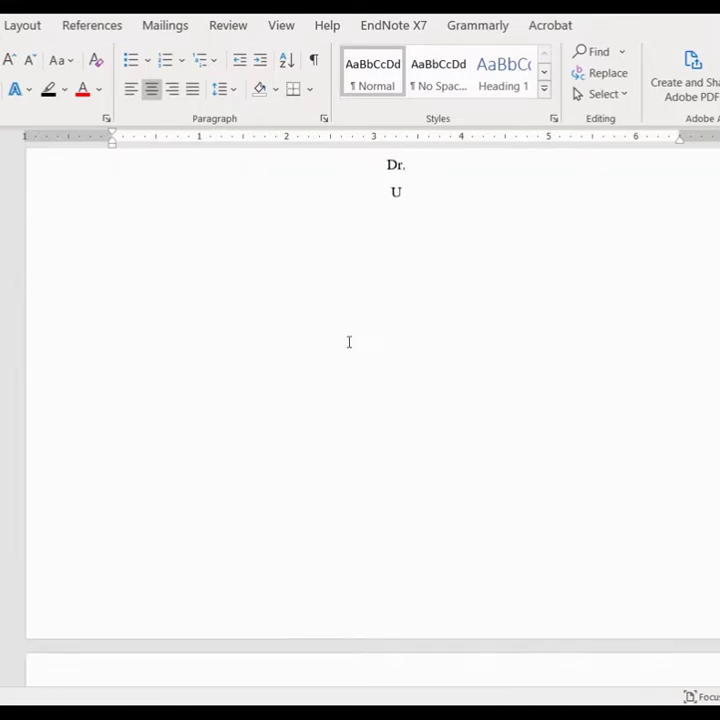
scroll(349, 342, "down", 3)
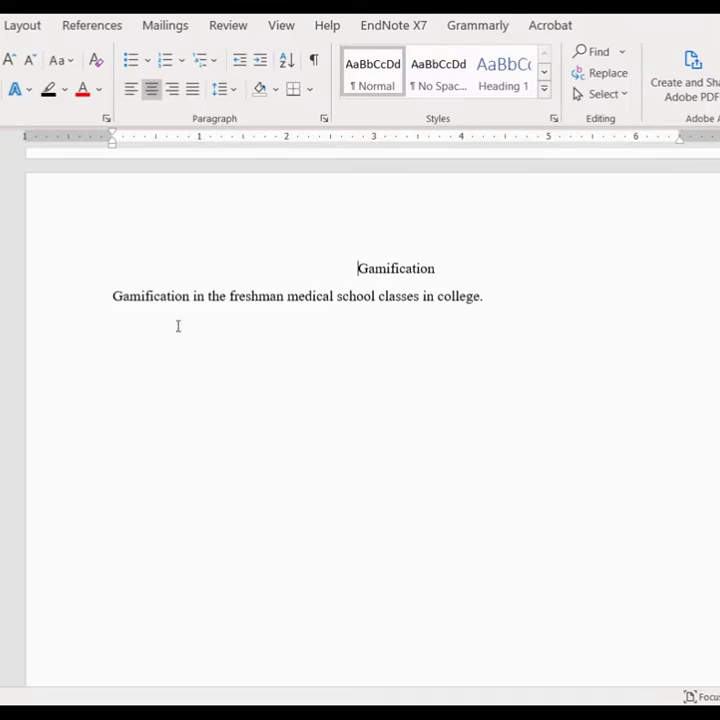
Write "Freshman Medical Classes use games to simulate office procedures." below the topic sentence, separated by a blank line.
left_click(113, 296)
left_click(116, 397)
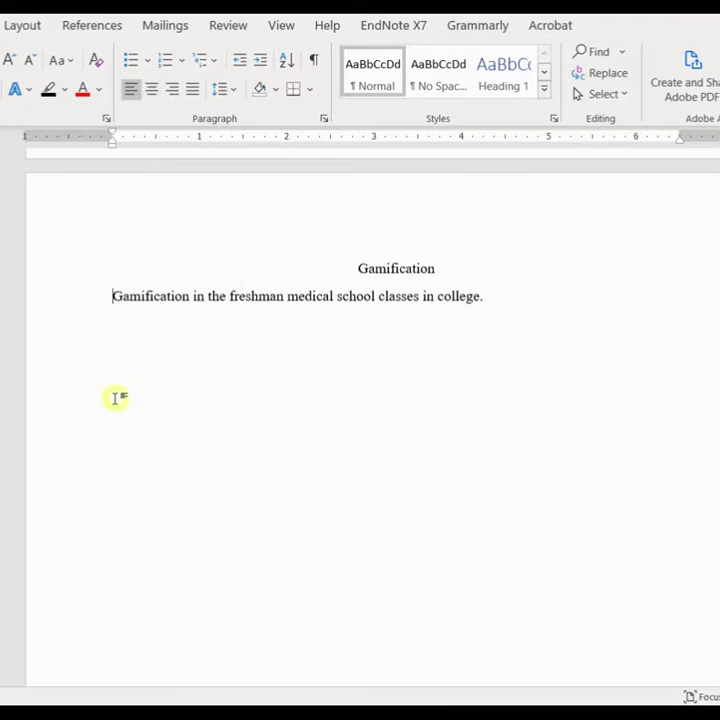
left_click(486, 297)
key("Return")
key("Return")
type("Freshman M")
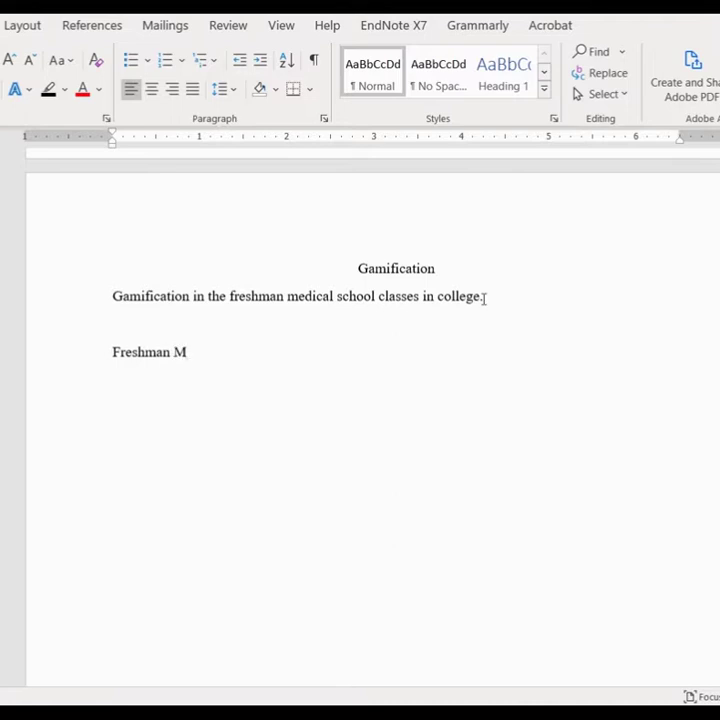
type("edical Classes")
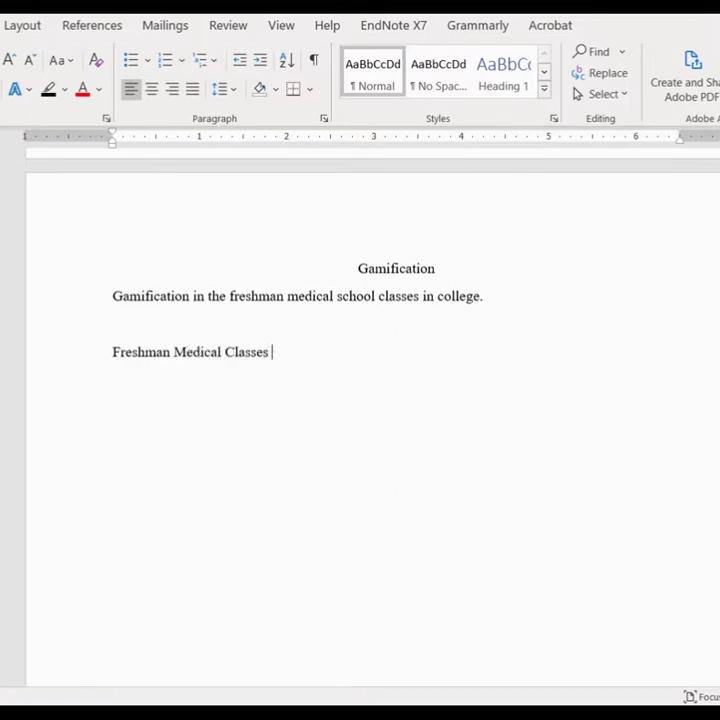
type(" use")
type("games to simulate")
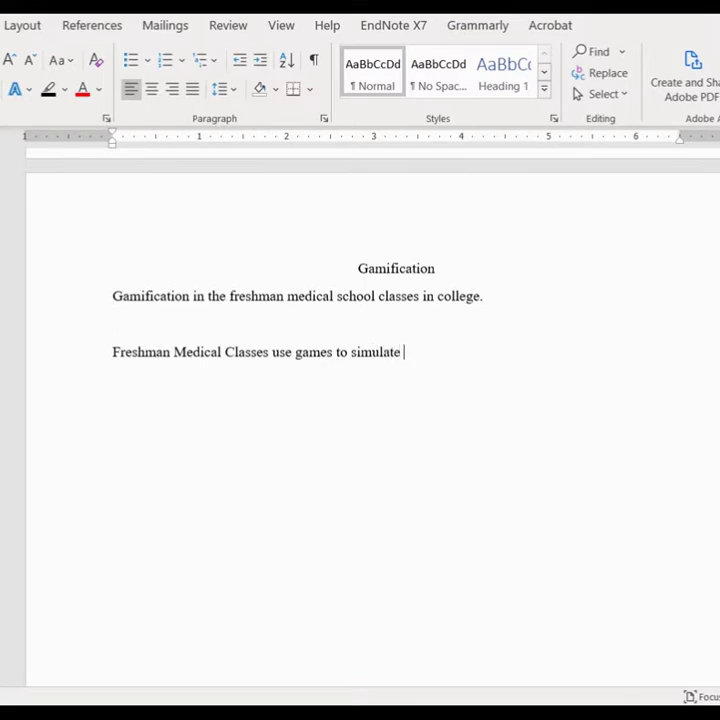
type(" office procedures")
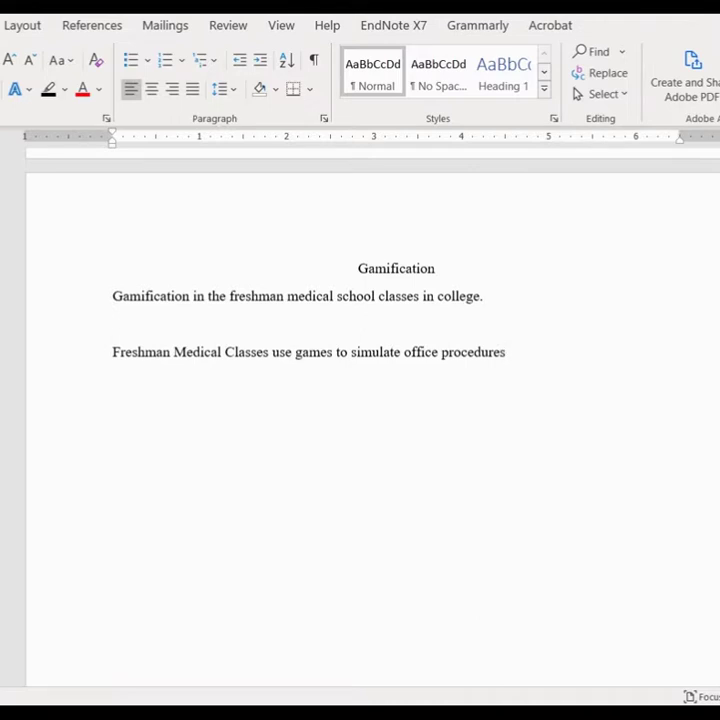
type(".")
Write "Games are used to enhance learning" as a new paragraph after another blank line.
key("Return")
key("Return")
type("Gmaes ares")
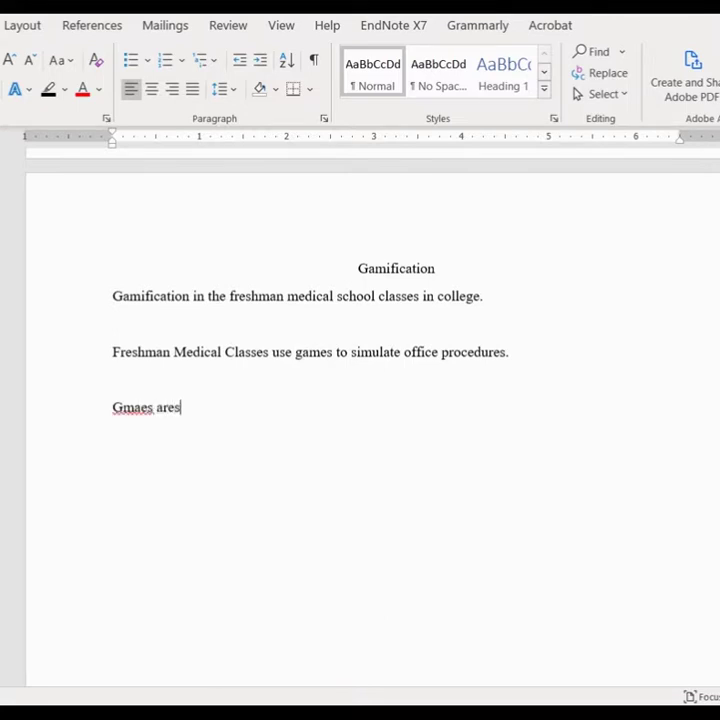
key("BackSpace")
key("Left")
key("Left")
key("Left")
key("Left")
key("Left")
key("Left")
key("Left")
key("Left")
type("a")
key("Right")
key("Delete")
key("Right")
key("Right")
key("Right")
key("Right")
key("Right")
key("Right")
type("used to ")
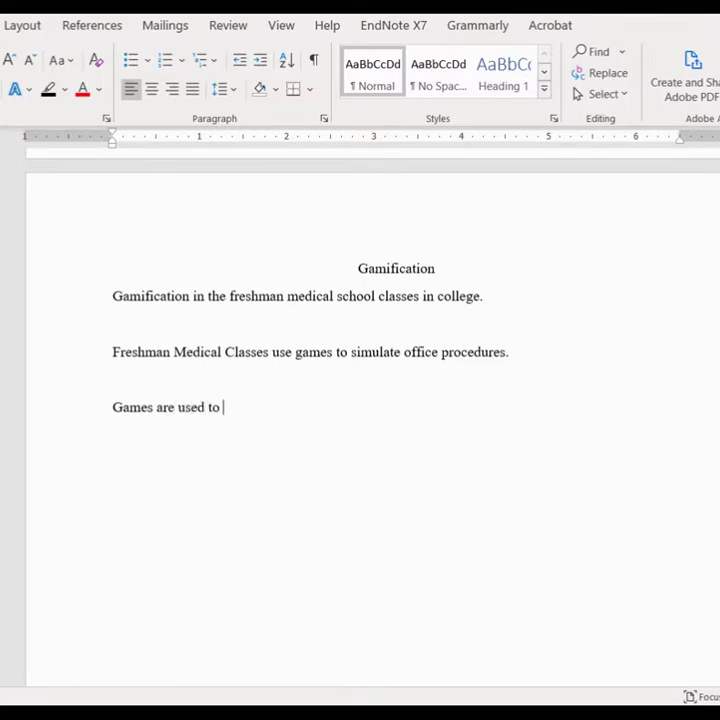
type("enhance lear")
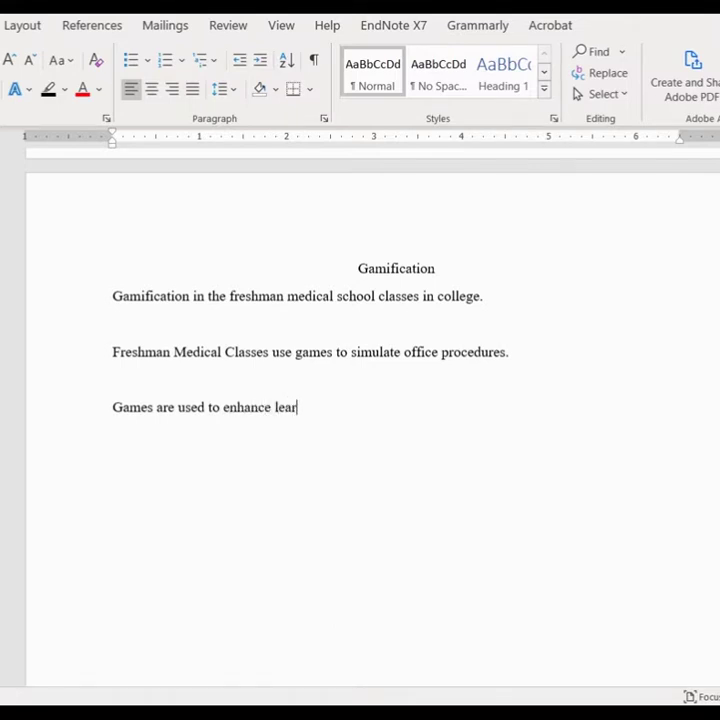
type("ning")
Write "Games are used to give experience to students in lab procedures." as the last paragraph, separated by a blank line.
key("Return")
key("Return")
type("Games")
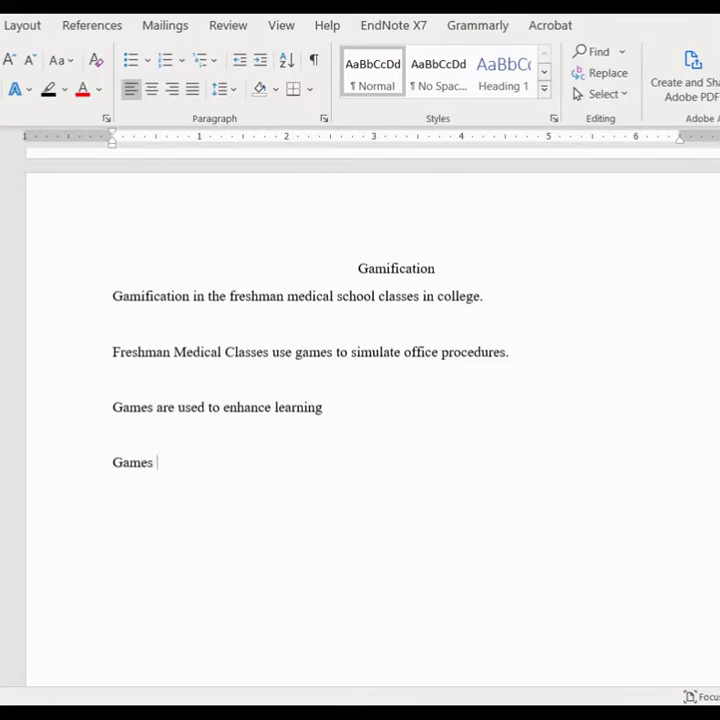
type(" are used to g")
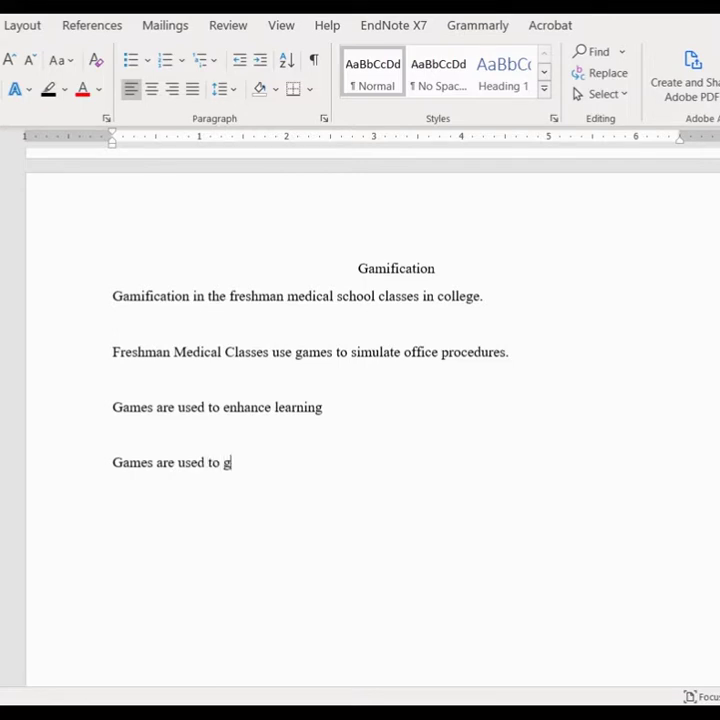
type("ive erxperi")
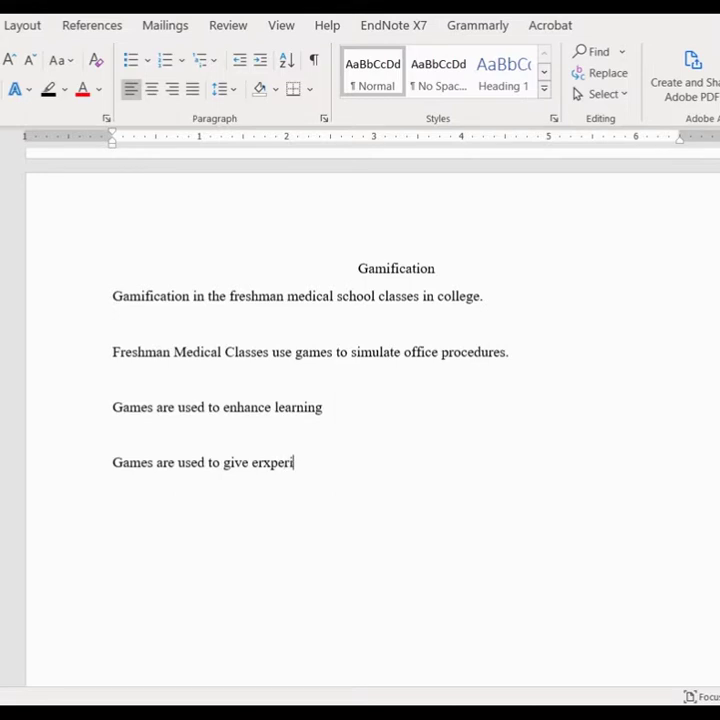
key("BackSpace")
key("BackSpace")
key("BackSpace")
key("BackSpace")
key("BackSpace")
key("BackSpace")
type("xperience to ")
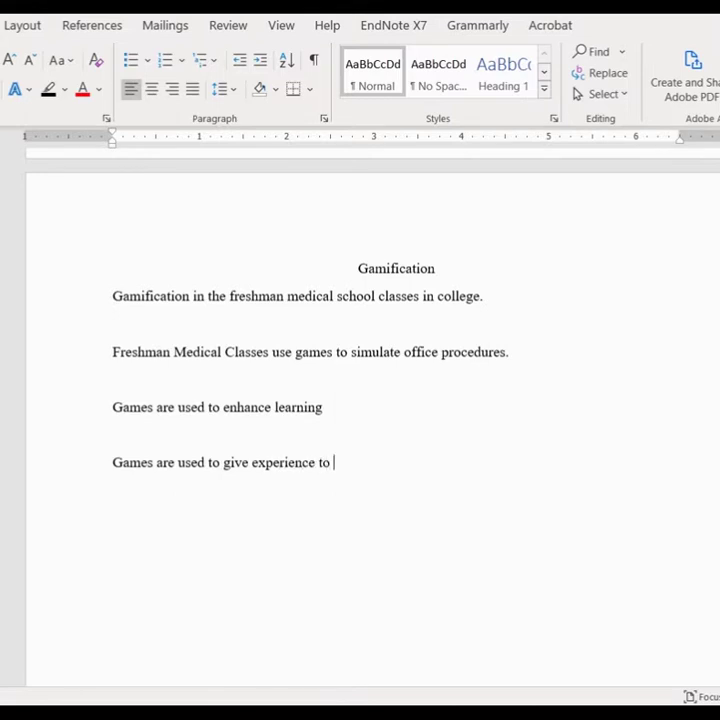
type("students in lab p")
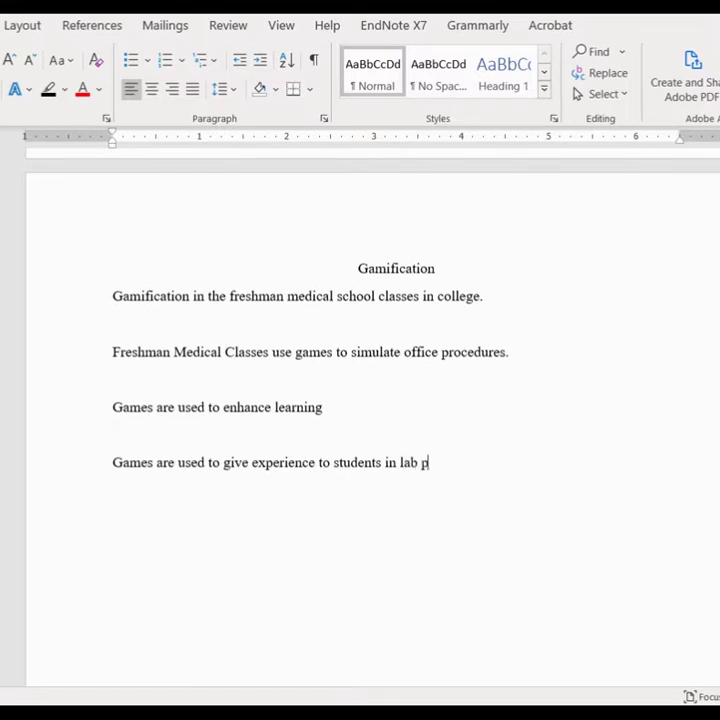
type("rovedures.")
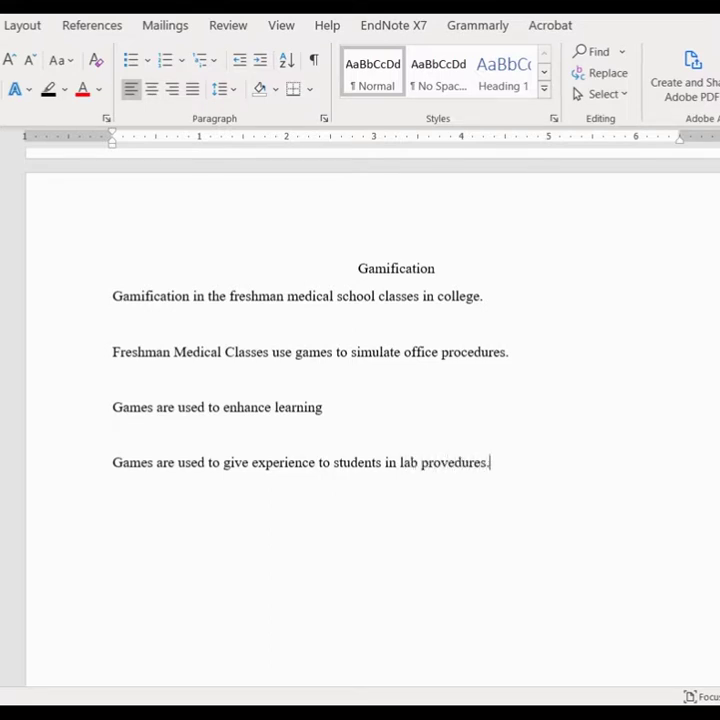
key("Left")
key("Left")
key("Left")
key("Left")
key("Left")
key("Left")
key("Left")
key("BackSpace")
type("c")
key("Left")
key("Left")
Set the whole document to Double line spacing with no added space between paragraphs of the same style.
key("ctrl+a")
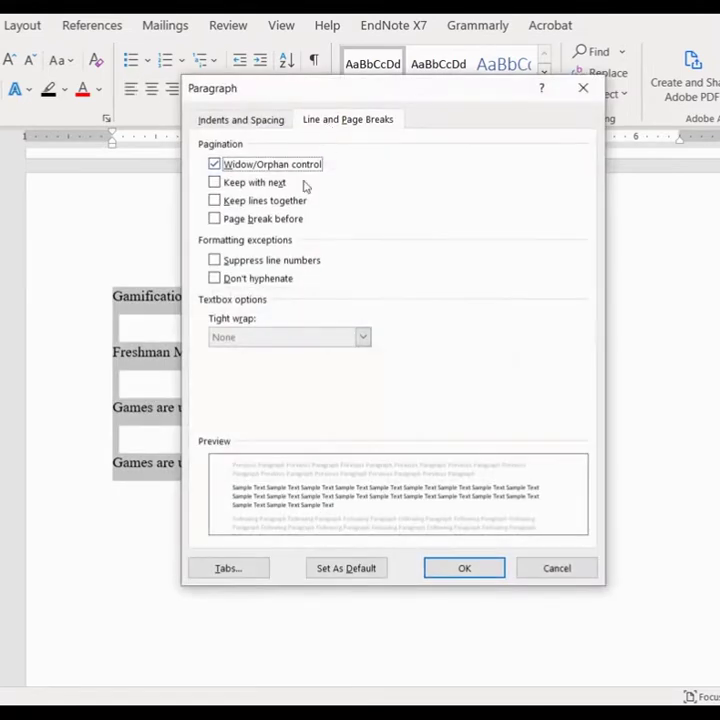
left_click(263, 122)
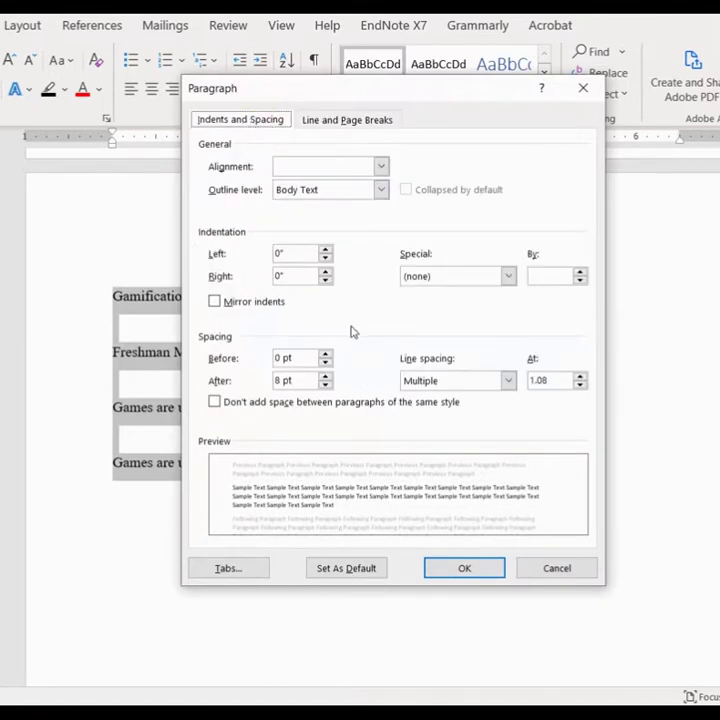
left_click(508, 381)
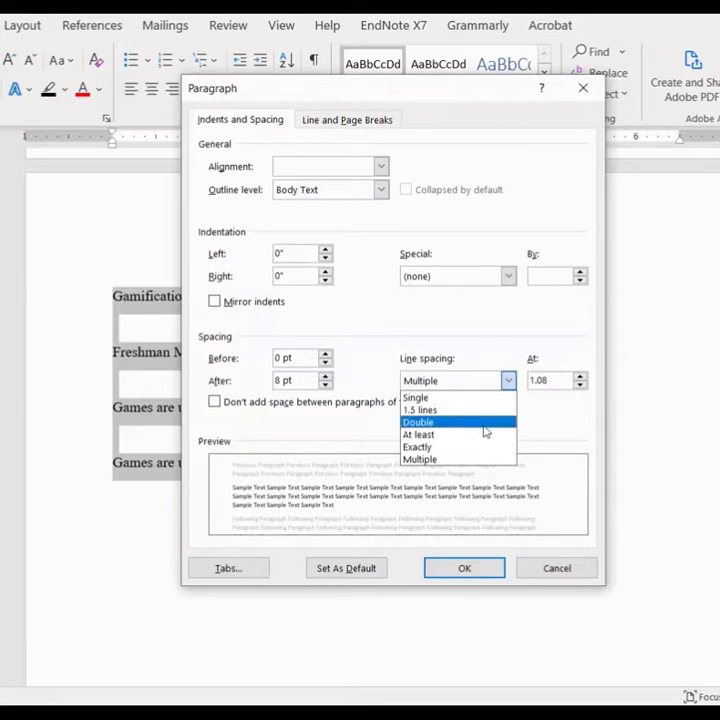
left_click(483, 424)
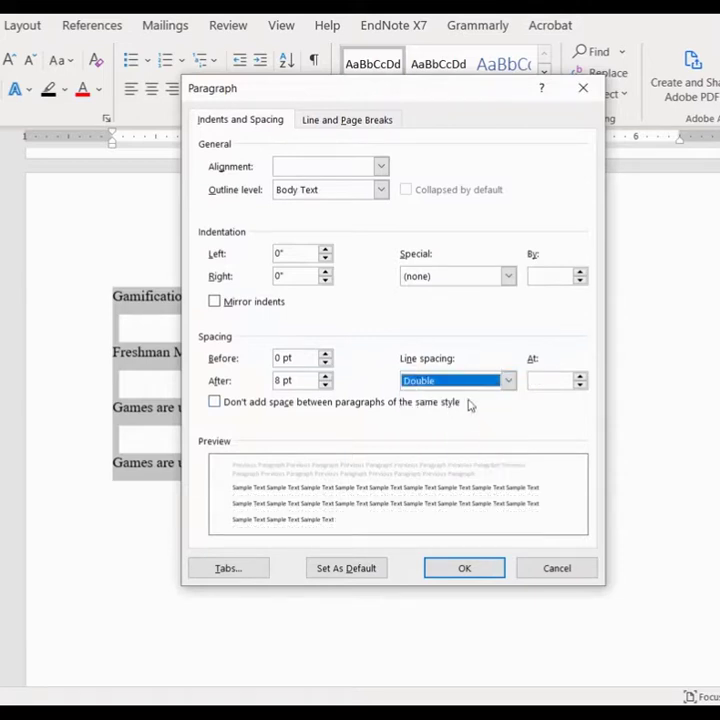
left_click(214, 403)
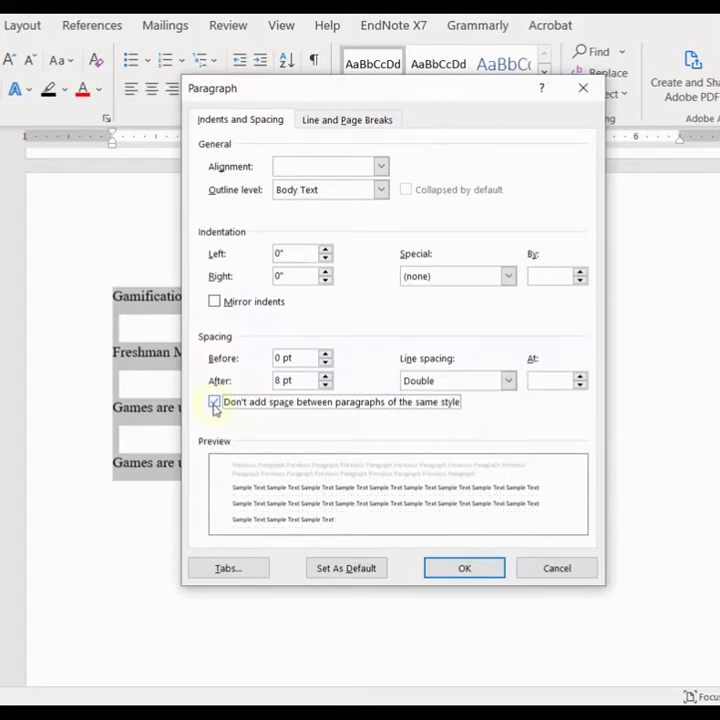
left_click(462, 570)
left_click(361, 437)
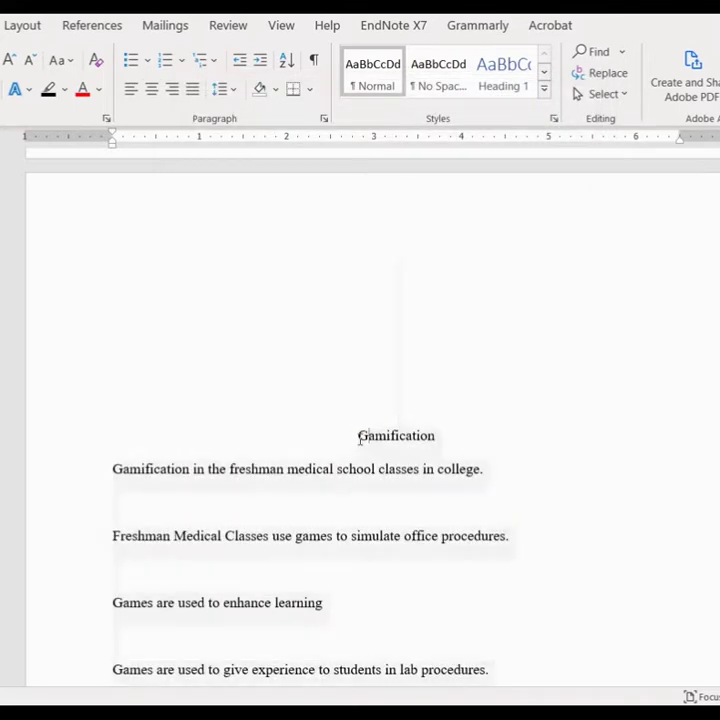
Remove the extra blank lines above the "Gamification" title so it starts page two, and center the title.
double_click(361, 437)
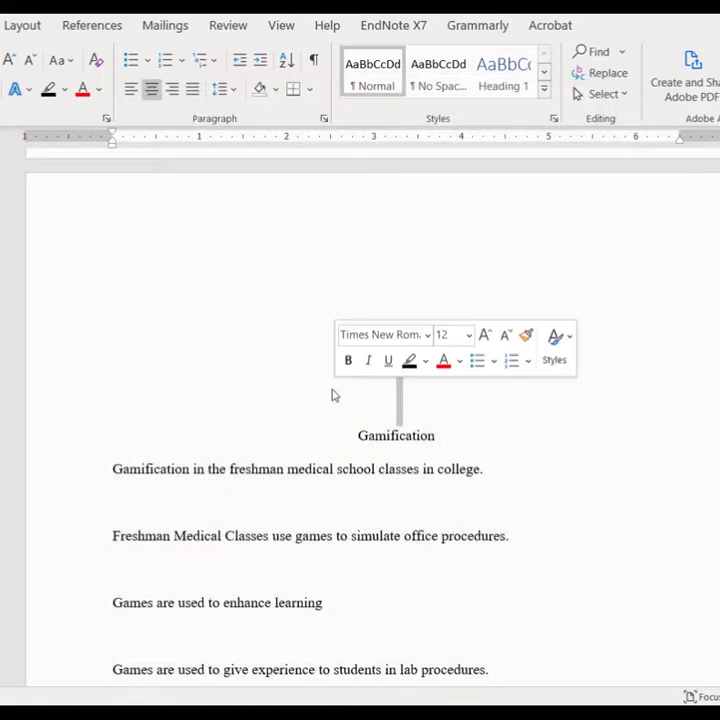
left_click(359, 436)
left_click(361, 436)
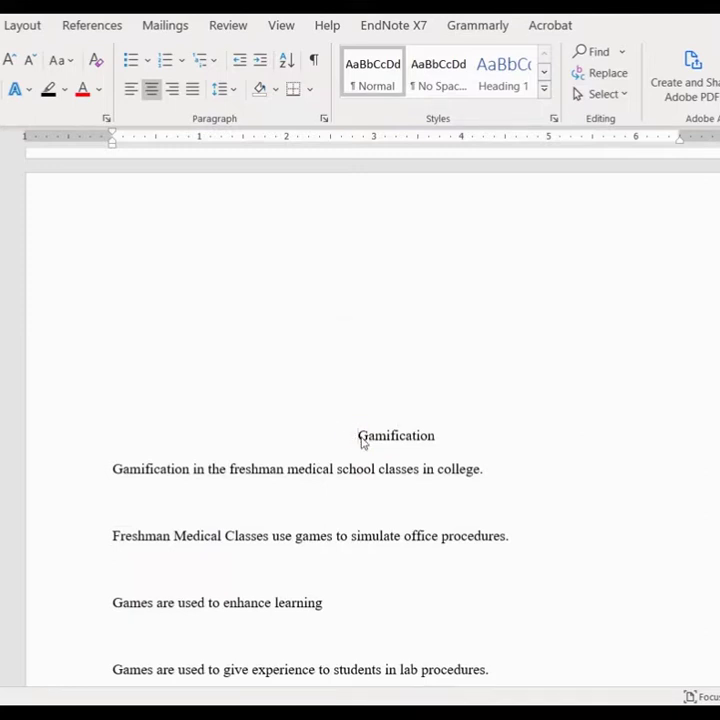
key("BackSpace")
key("BackSpace")
key("BackSpace")
key("BackSpace")
key("BackSpace")
key("BackSpace")
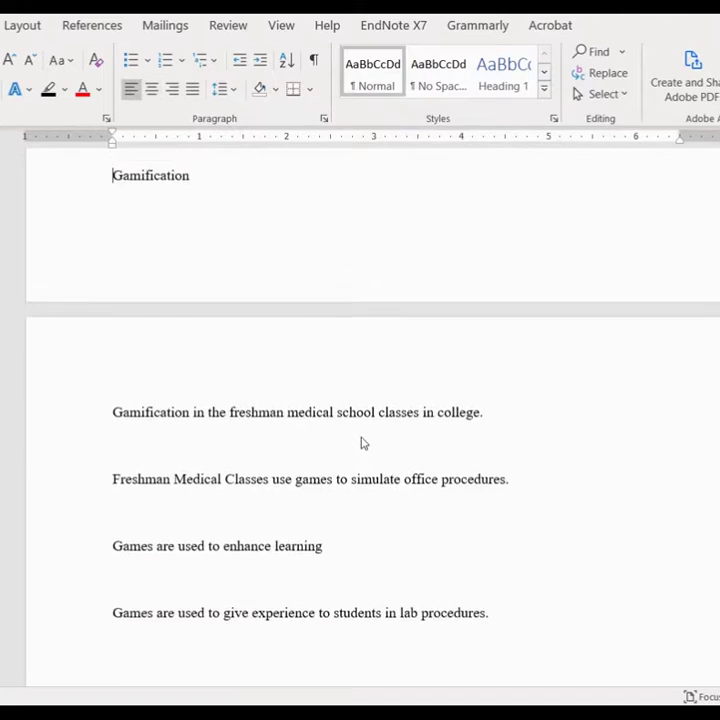
key("Return")
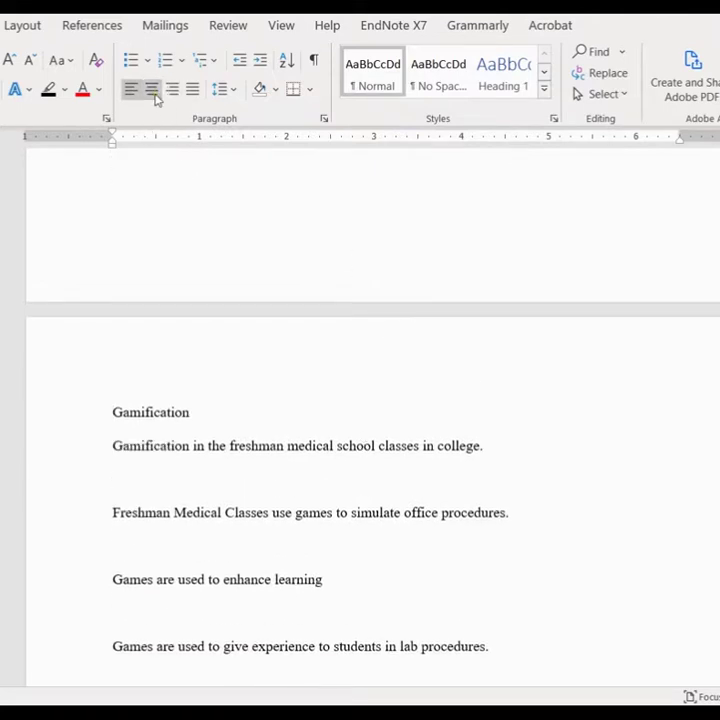
left_click(155, 97)
Check the paragraph spacing settings and formatting marks around the page-two title and topic sentence.
left_click_drag(357, 410, 380, 447)
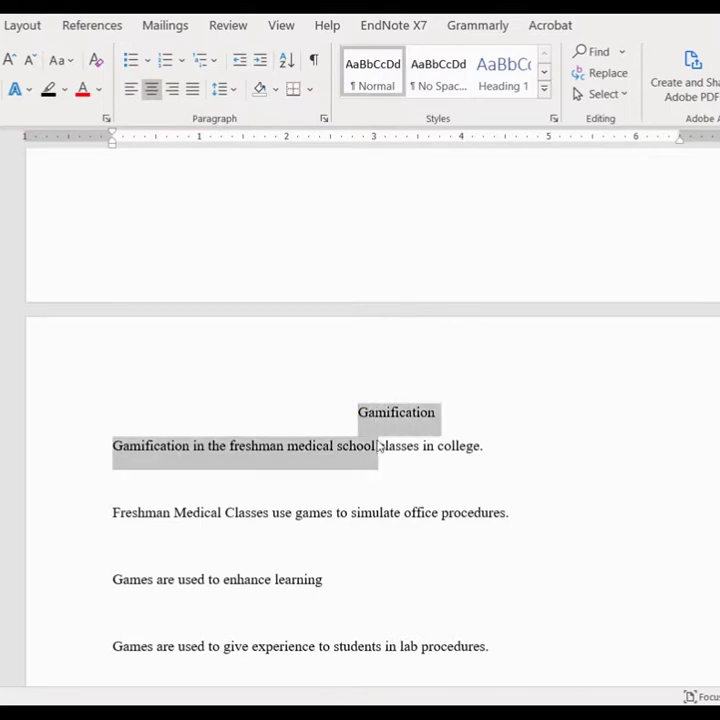
left_click(326, 118)
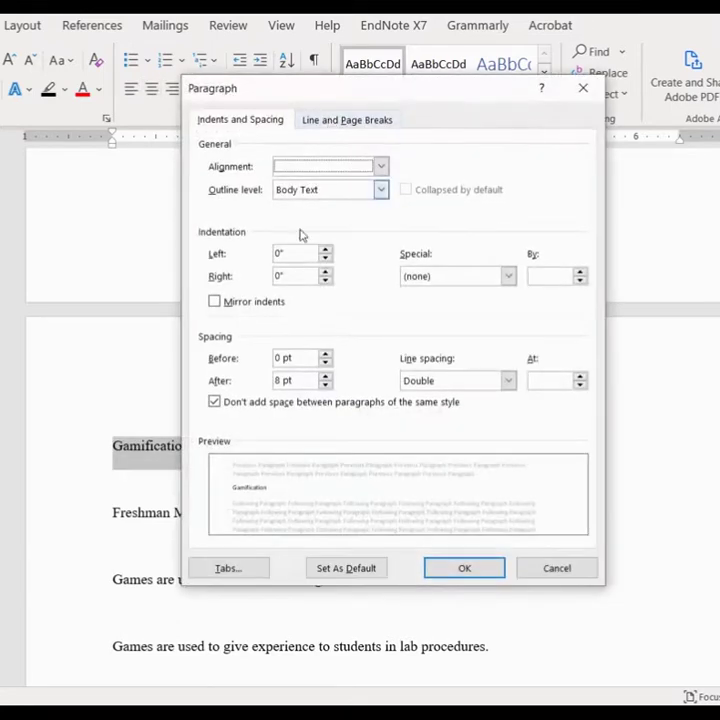
left_click(458, 568)
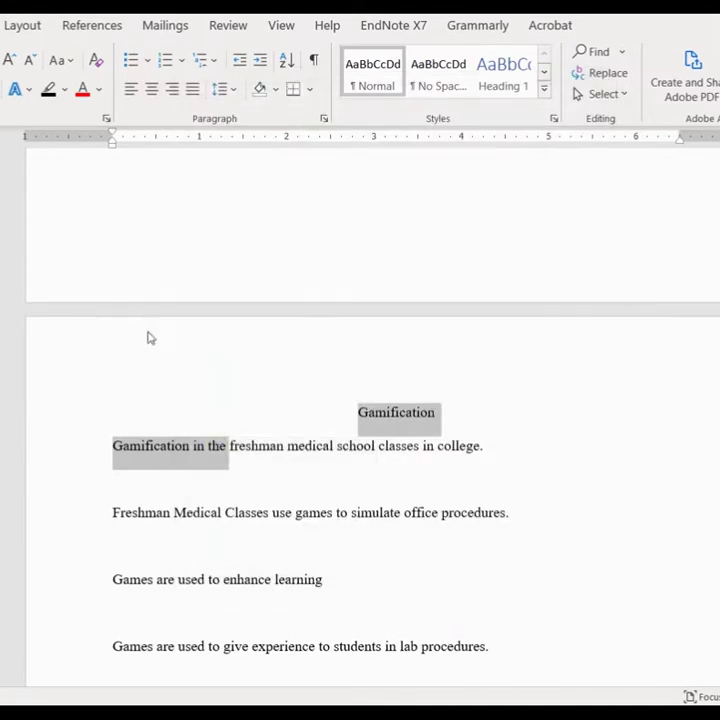
left_click(315, 60)
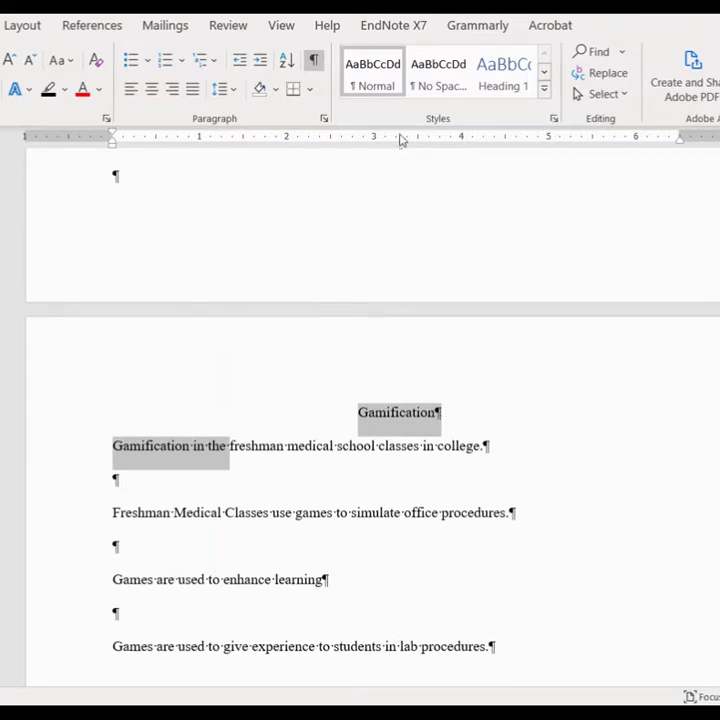
left_click(313, 64)
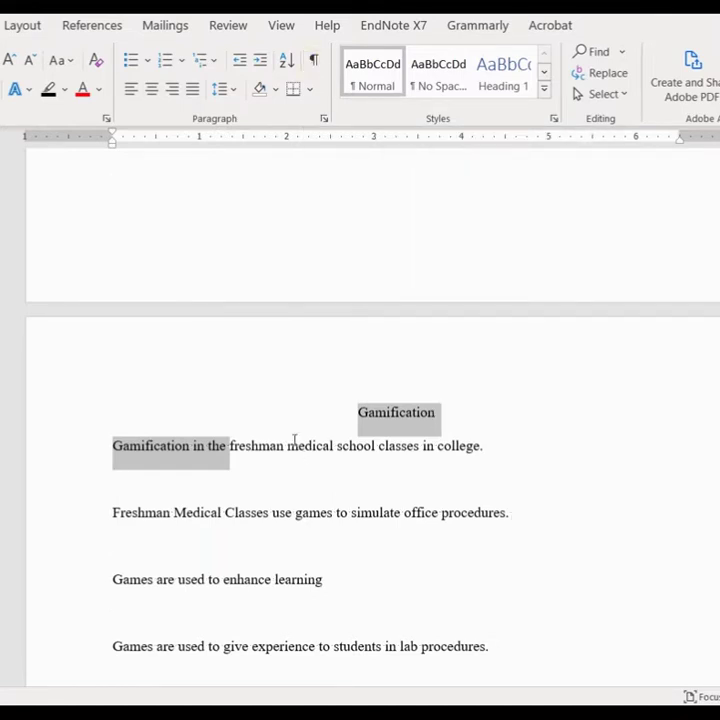
left_click(295, 445)
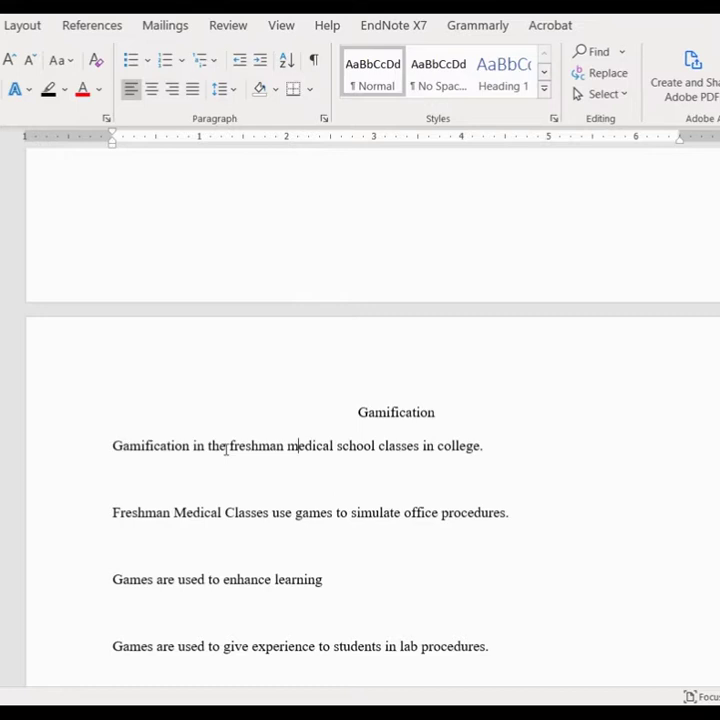
Shorten the sentence about simulating office procedures to "Freshman Medical Classes", without the closing period.
left_click(114, 446)
left_click(111, 512)
scroll(162, 495, "down", 1)
left_click_drag(510, 467, 273, 468)
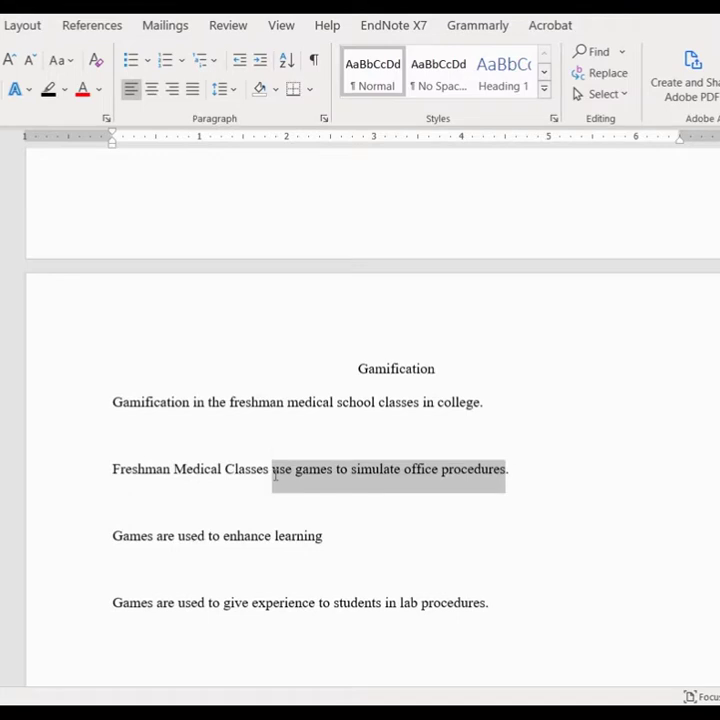
key("BackSpace")
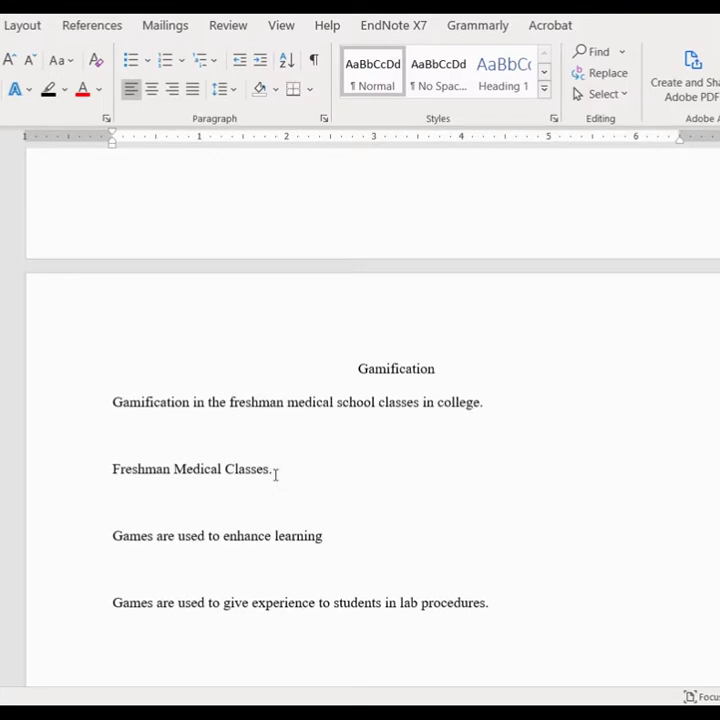
key("BackSpace")
Format the line "Freshman Medical Classes" as a bold, centered heading.
left_click_drag(270, 466, 120, 473)
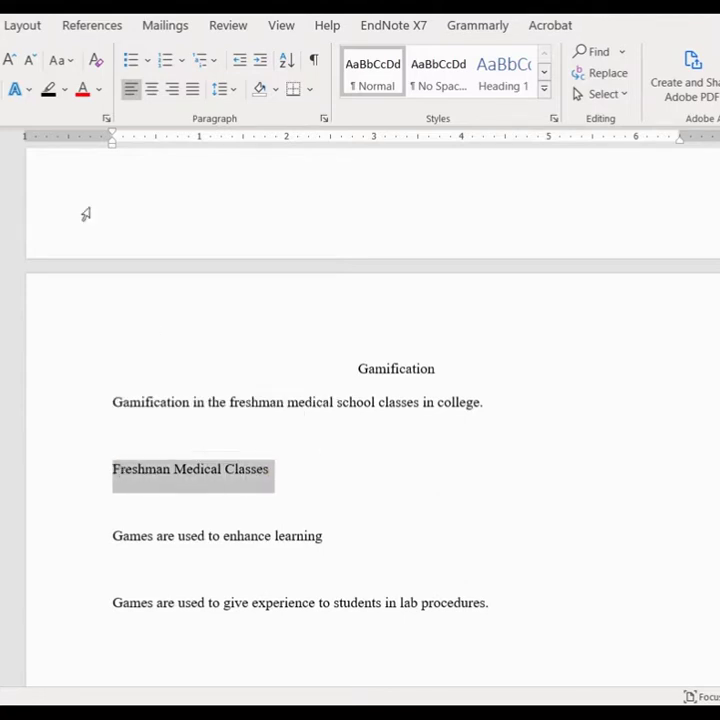
key("ctrl+b")
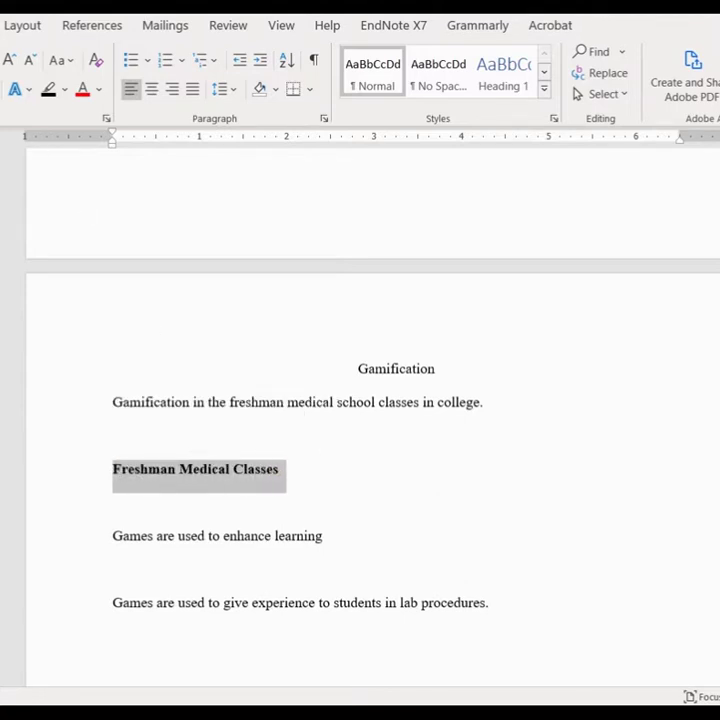
left_click(151, 89)
Shorten the line "Games are used to enhance learning" to "Enhanced learning".
left_click_drag(322, 537, 119, 543)
left_click(341, 551)
left_click(222, 536)
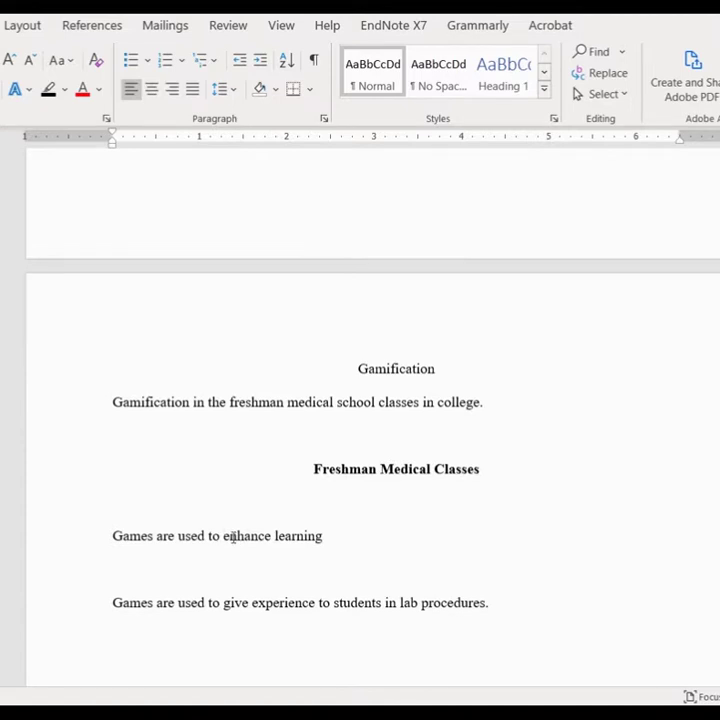
key("BackSpace")
key("BackSpace")
key("BackSpace")
key("BackSpace")
key("BackSpace")
key("BackSpace")
key("BackSpace")
key("BackSpace")
key("BackSpace")
key("BackSpace")
key("BackSpace")
key("BackSpace")
key("BackSpace")
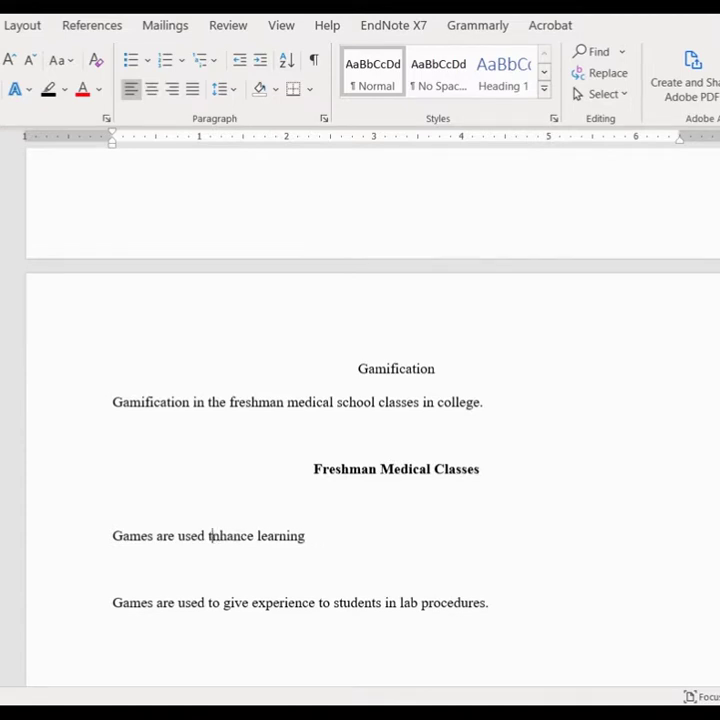
key("BackSpace")
key("BackSpace")
key("BackSpace")
key("BackSpace")
key("BackSpace")
key("BackSpace")
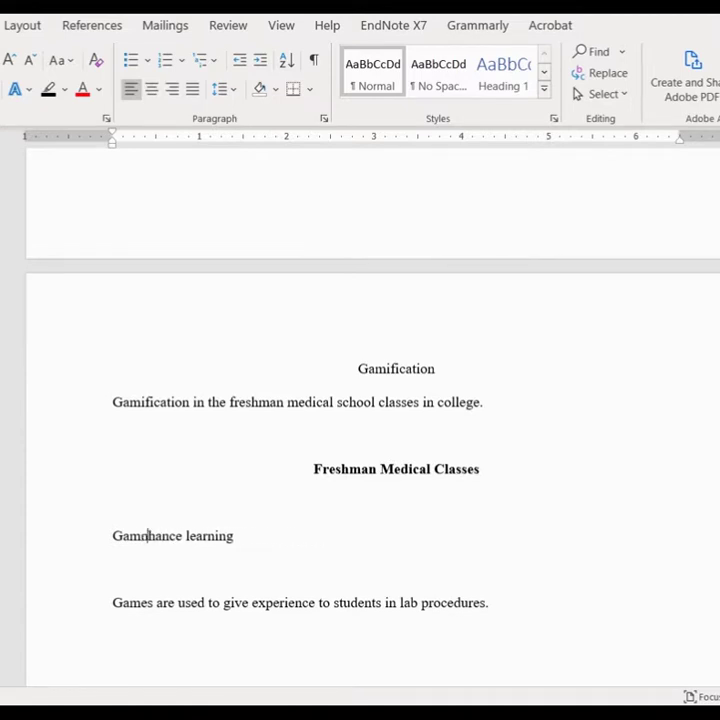
type("E")
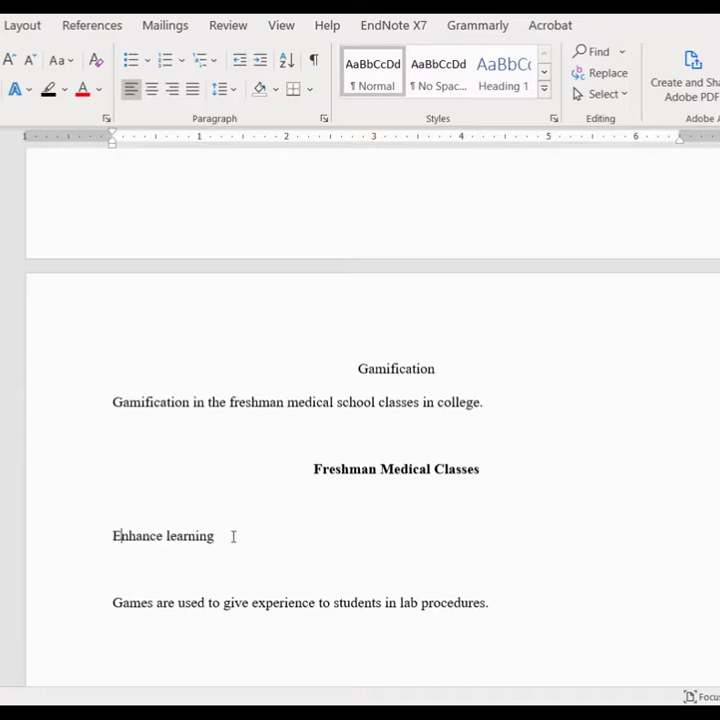
key("Right")
key("Right")
key("Right")
key("Right")
key("Right")
key("Right")
type("d")
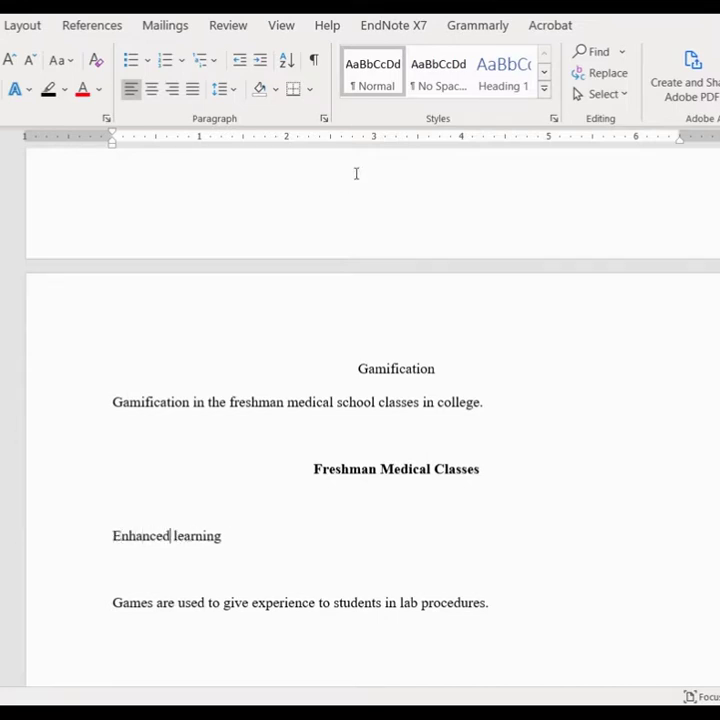
Center the line "Enhanced learning" and make it bold as a heading.
left_click(151, 89)
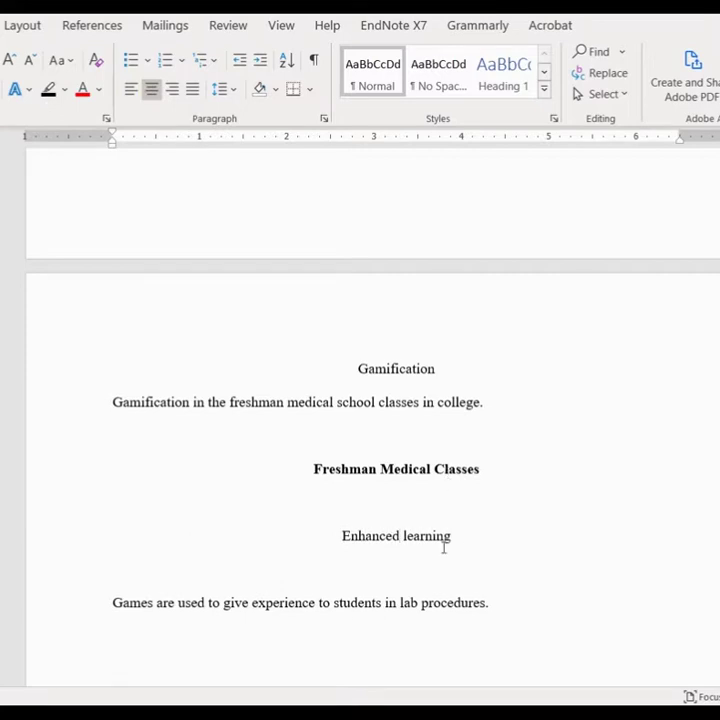
left_click_drag(455, 536, 354, 537)
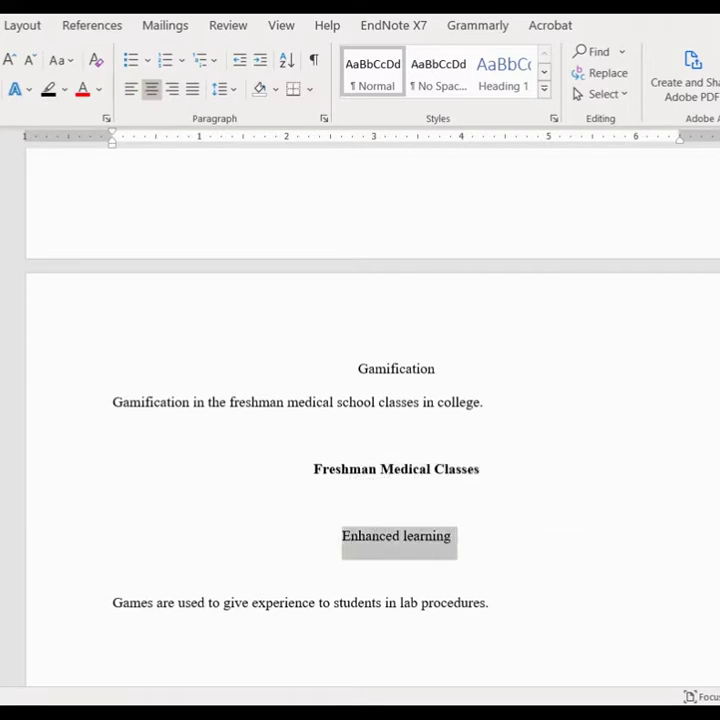
key("ctrl+b")
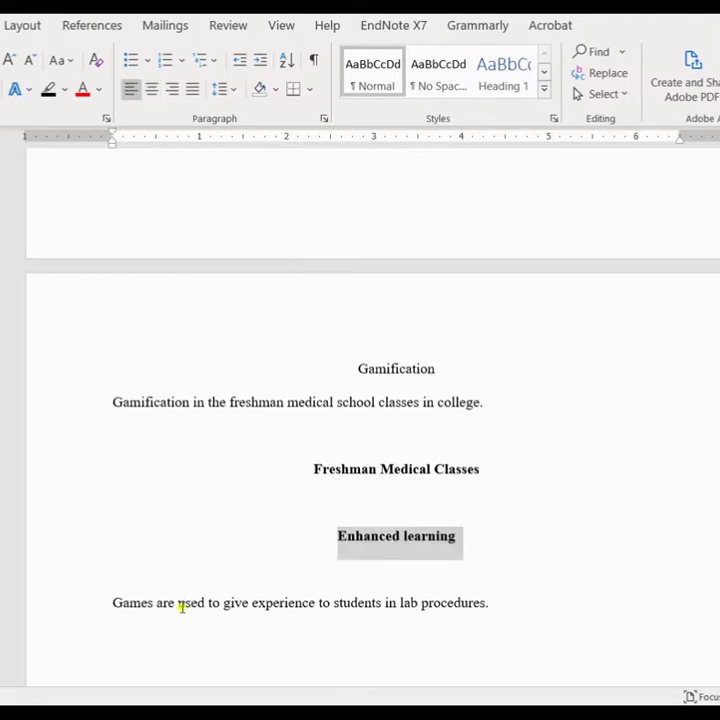
Shorten the last sentence, about student experience in labs, to "Lab Procedures" without the closing period.
left_click(179, 603)
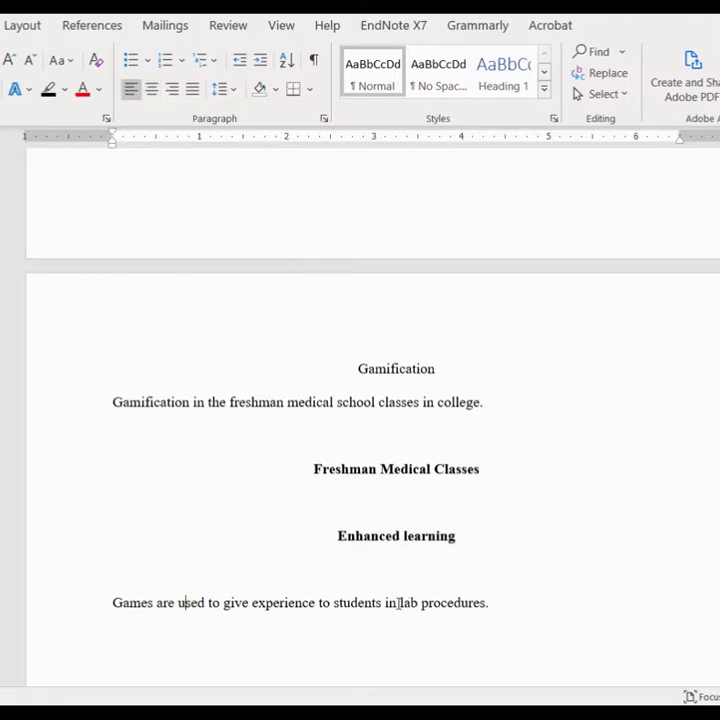
left_click_drag(397, 603, 119, 613)
key("BackSpace")
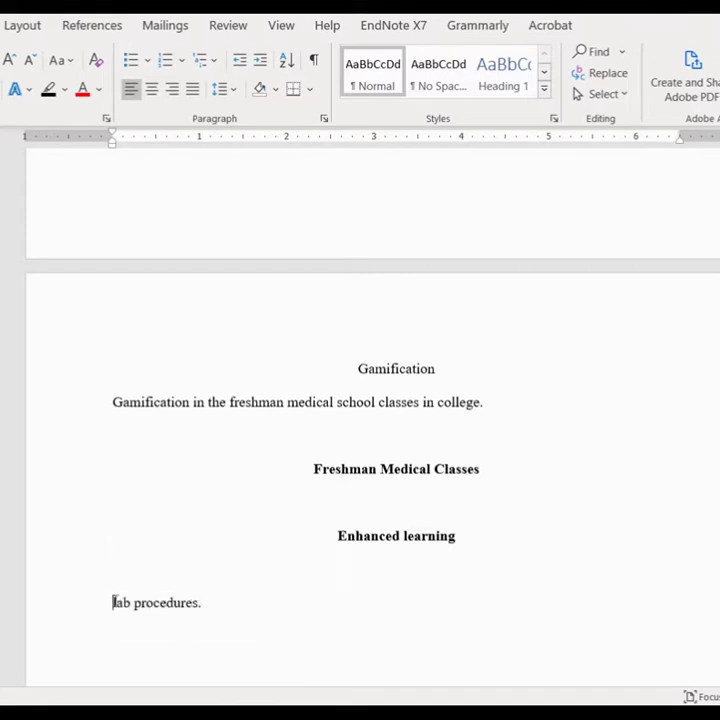
double_click(115, 602)
type("Lab")
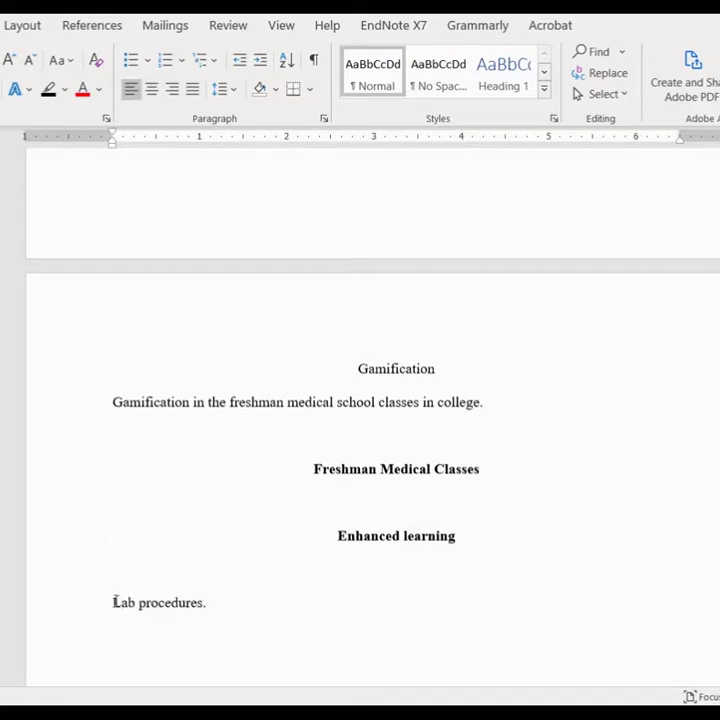
key("Delete")
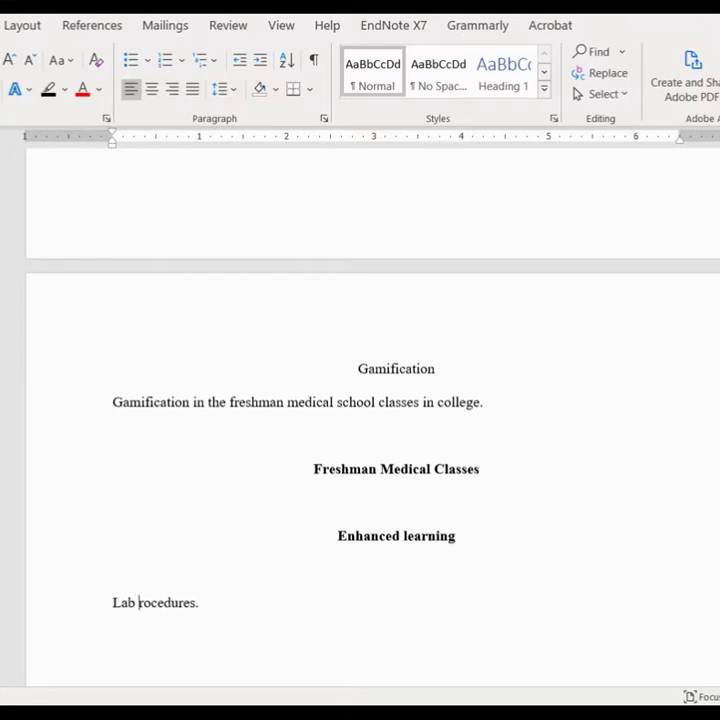
type("P")
key("Right")
key("Right")
key("Right")
key("Right")
key("Right")
key("Right")
key("Right")
key("Right")
key("Right")
Make the line "Lab Procedures" a bold, centered heading.
left_click_drag(204, 608, 114, 611)
key("ctrl+b")
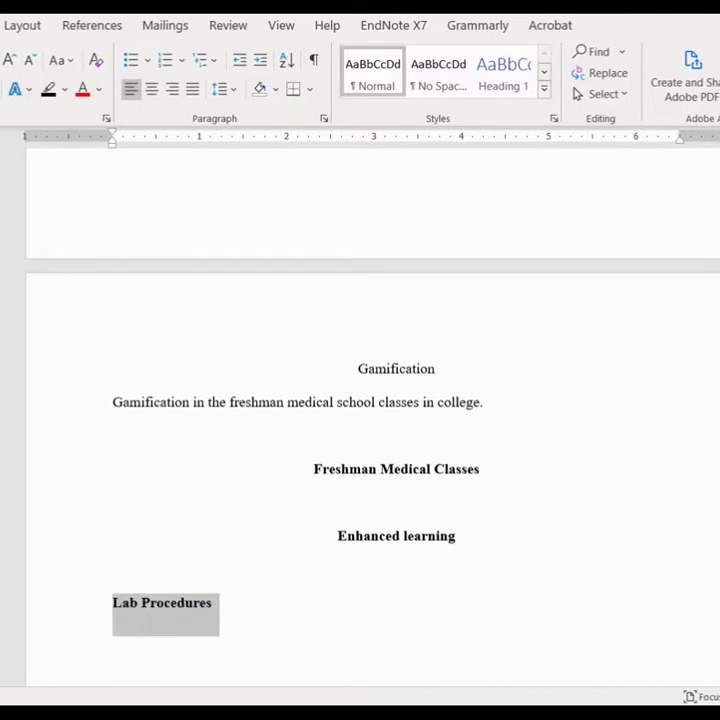
left_click(152, 89)
Add the bold, centered heading "Conclusion" below "Lab Procedures", separated by a blank line.
left_click(386, 537)
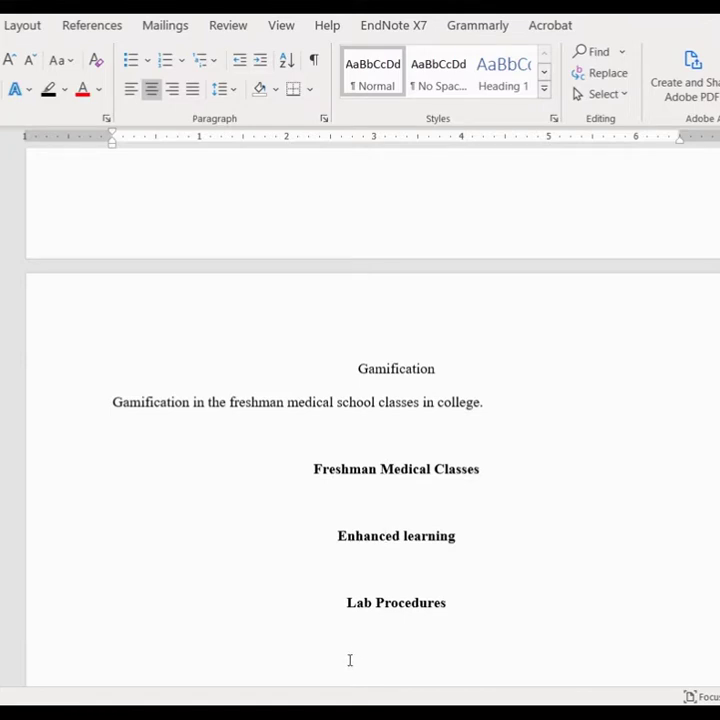
left_click_drag(362, 659, 348, 603)
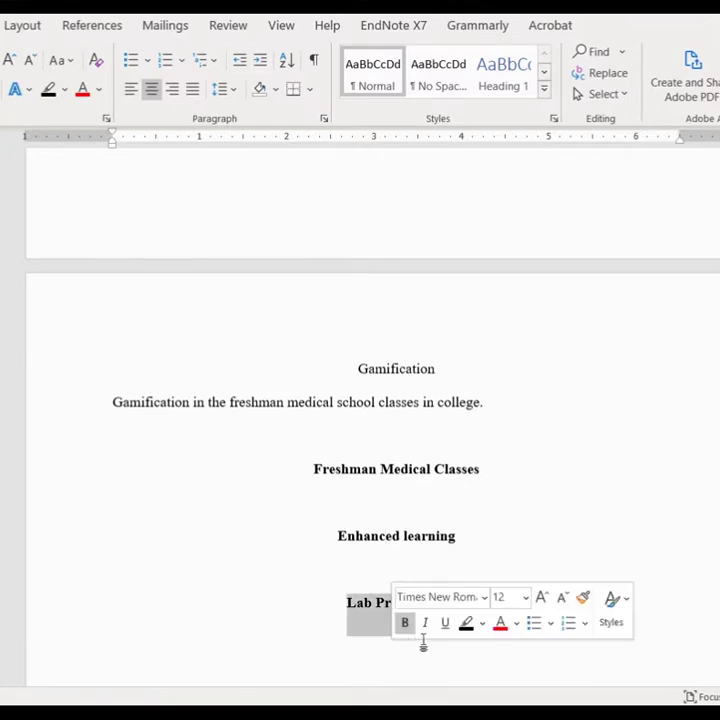
left_click(350, 605)
left_click(452, 610)
key("Return")
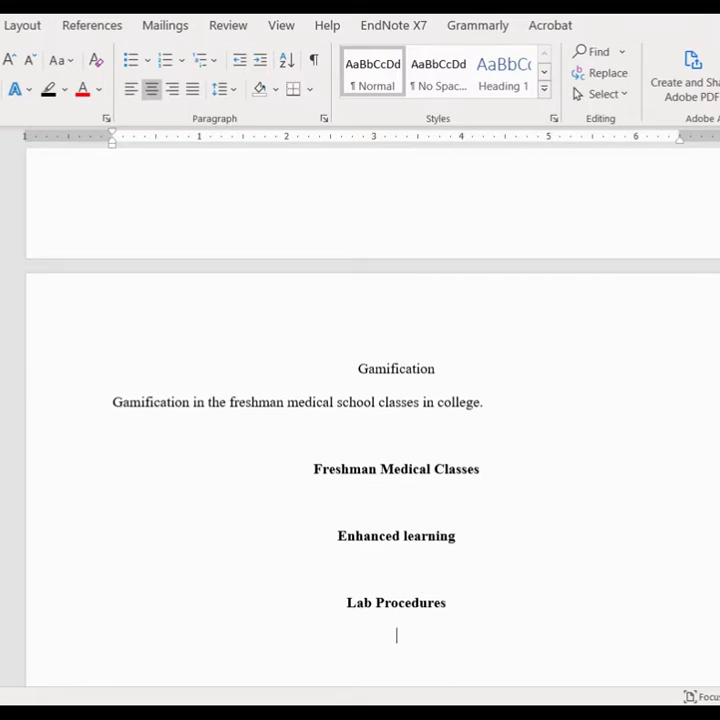
key("Return")
type("Conclusion")
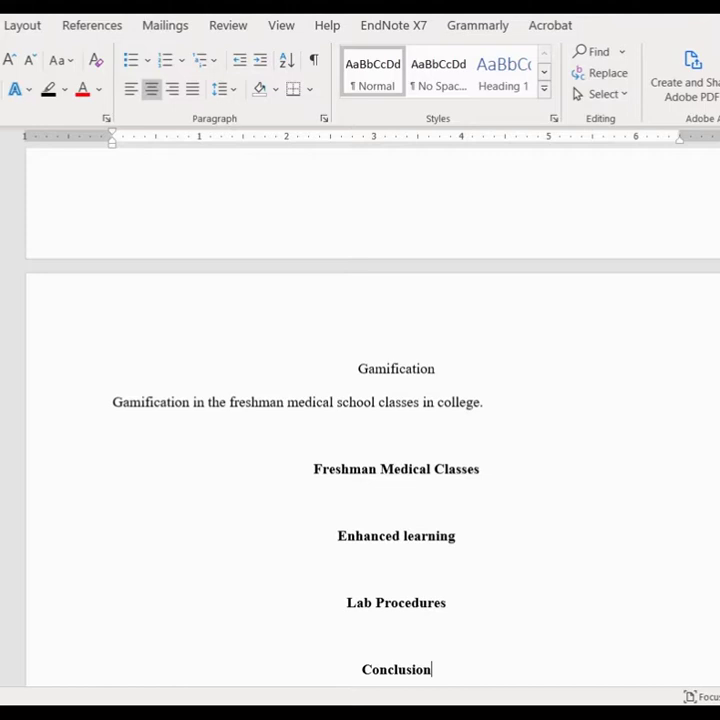
Add the bold, centered heading "Works Cited/Reference" below "Conclusion", leaving two blank lines between them.
key("Return")
key("Return")
key("Return")
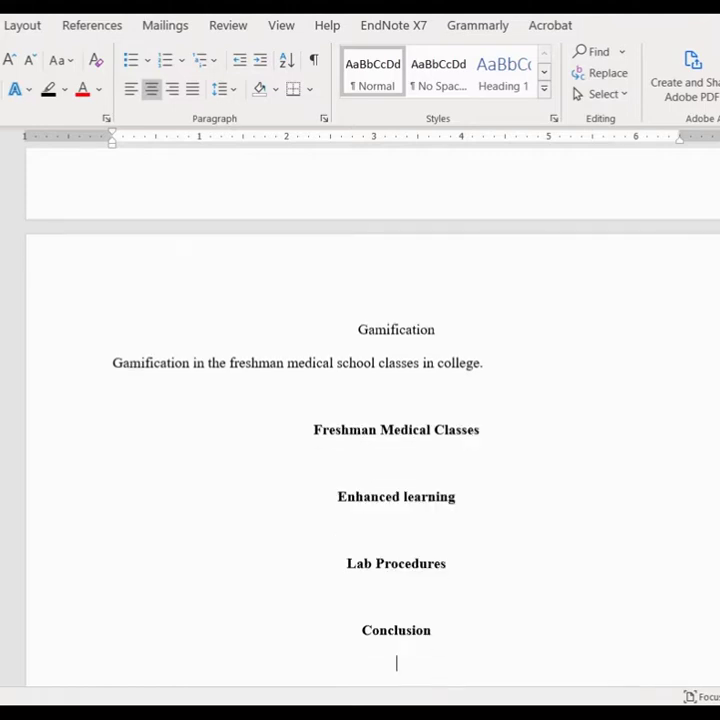
type("Works Cited")
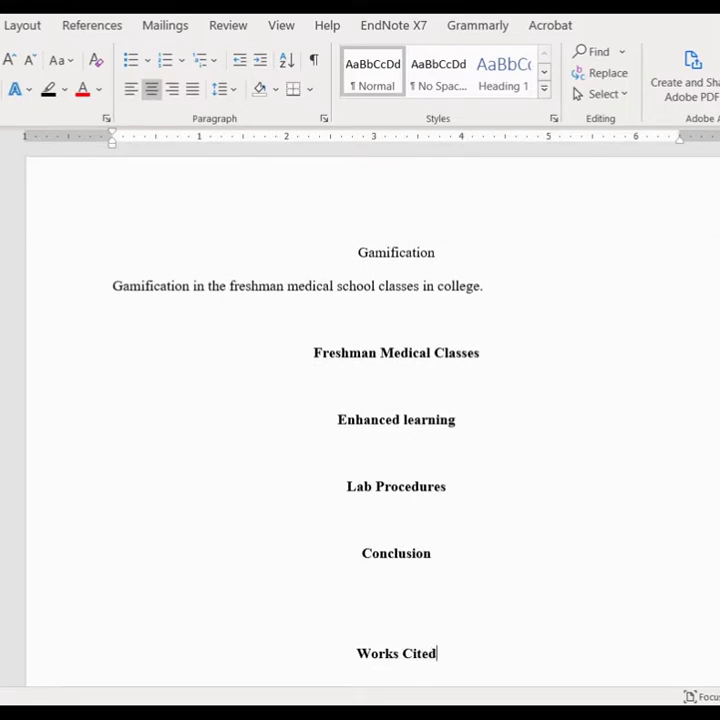
type("/Referencve")
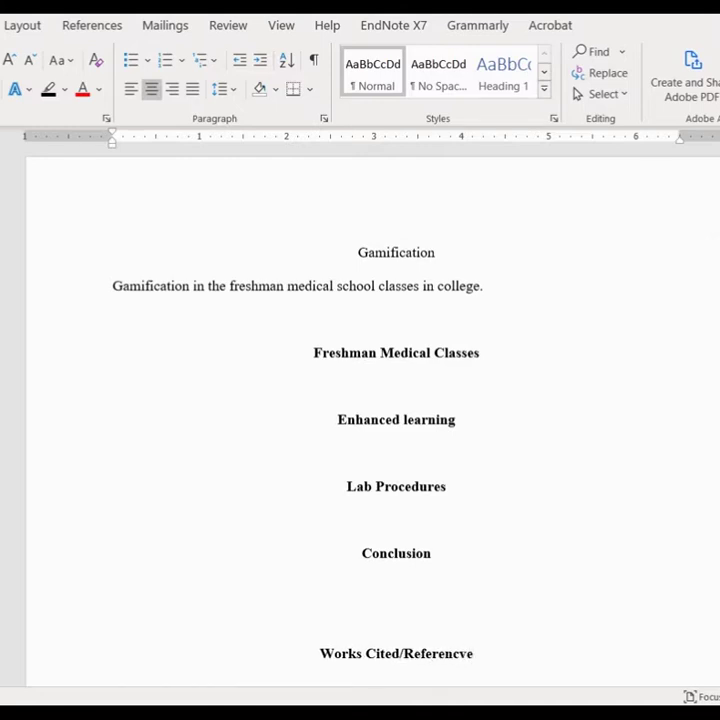
key("BackSpace")
key("BackSpace")
type("e")
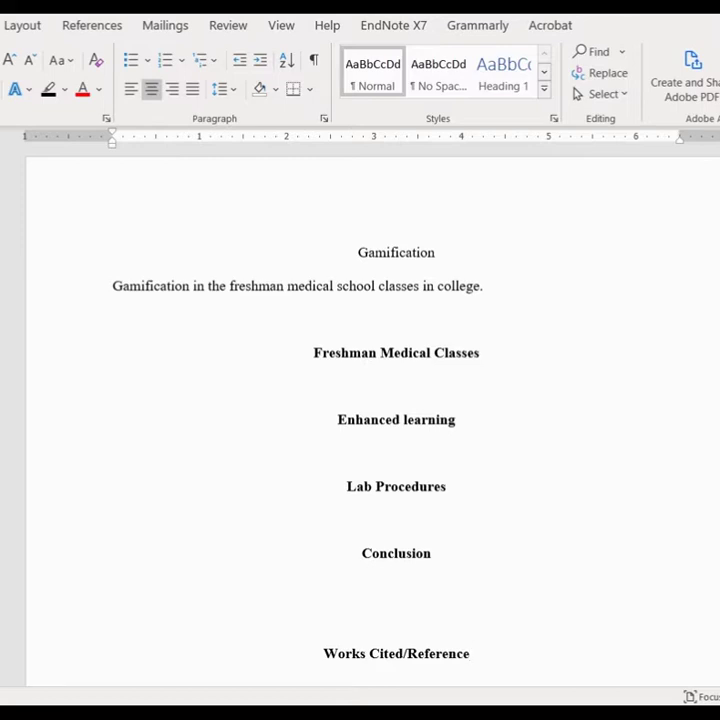
Copy the formatted "For-profit schools: They get IT" citation from EndNote and paste it left-aligned below the "Works Cited/Reference" heading in Word.
key("Return")
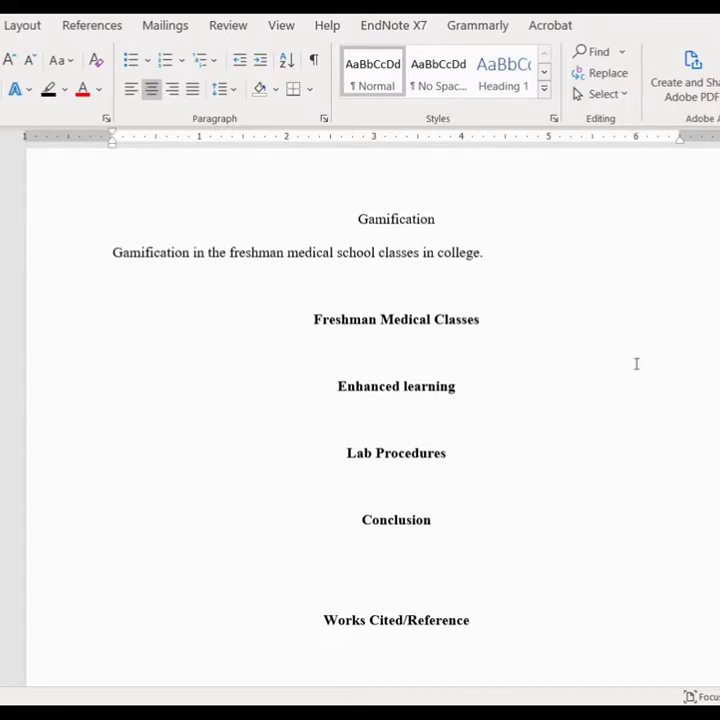
left_click(132, 90)
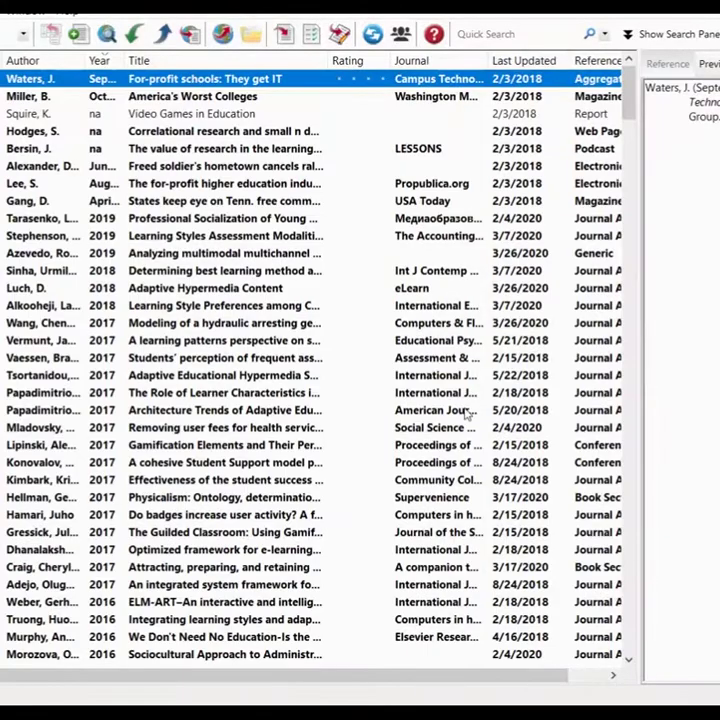
mouse_move(690, 110)
left_mouse_down()
mouse_move(655, 104)
mouse_move(640, 88)
left_mouse_up()
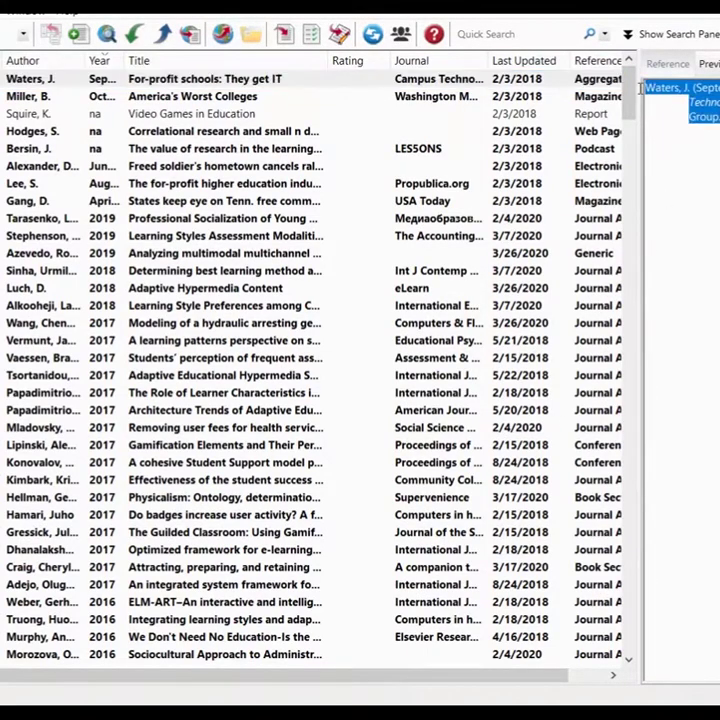
right_click(692, 96)
left_click(716, 113)
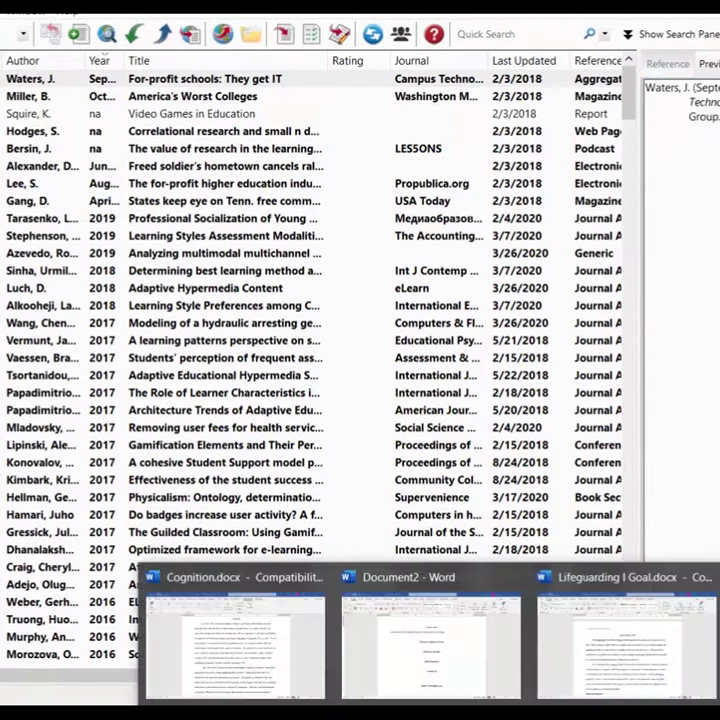
left_click(440, 556)
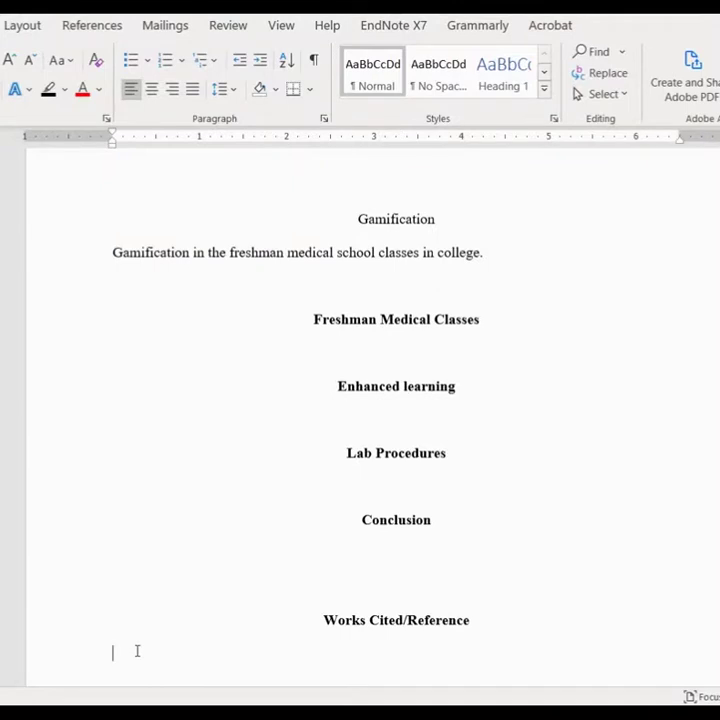
key("ctrl+v")
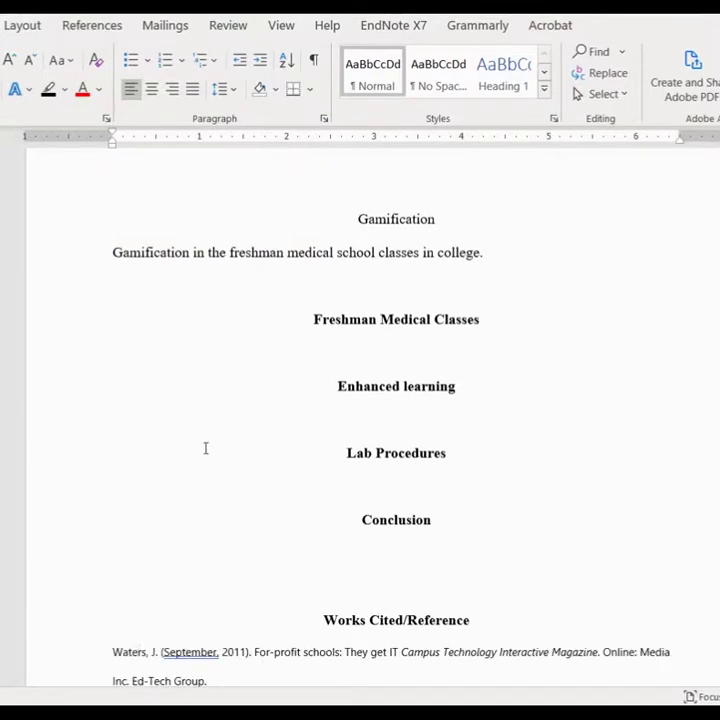
Change the pasted reference's font to the serif typeface used in the rest of the paper.
scroll(221, 515, "down", 1)
scroll(218, 518, "down", 1)
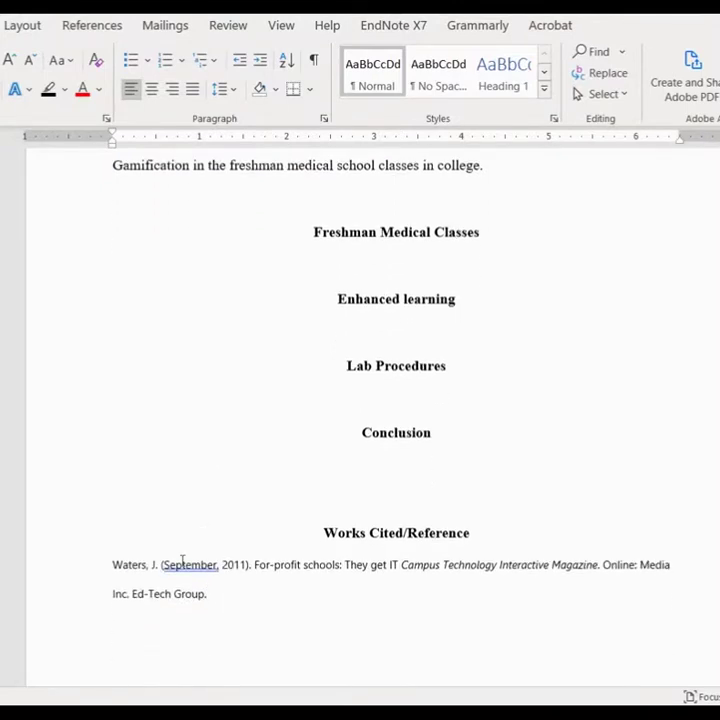
left_click(112, 564)
left_click_drag(203, 593, 111, 566)
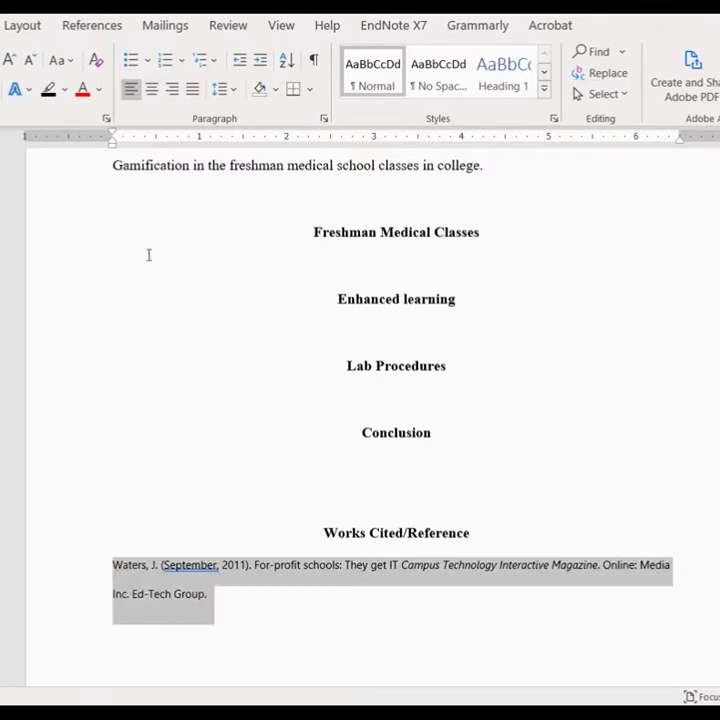
left_click(3, 60)
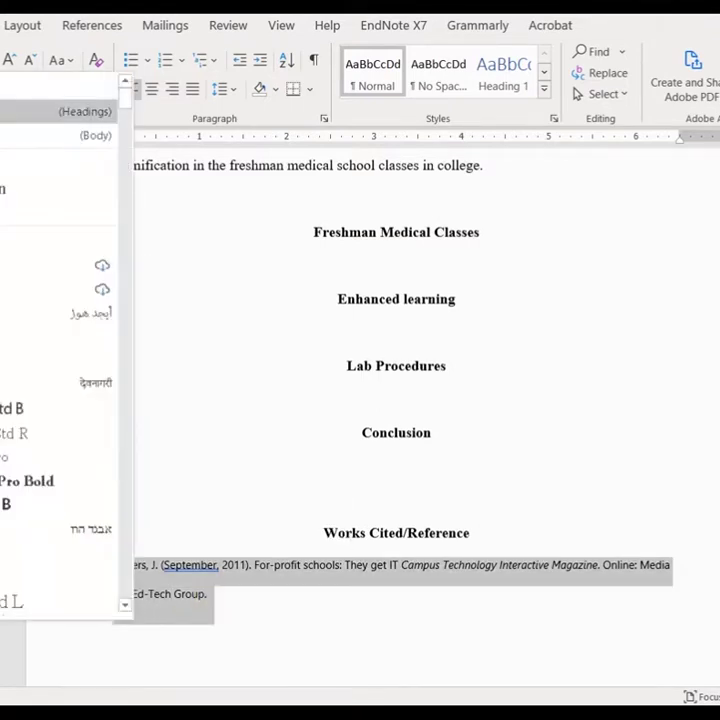
key("Escape")
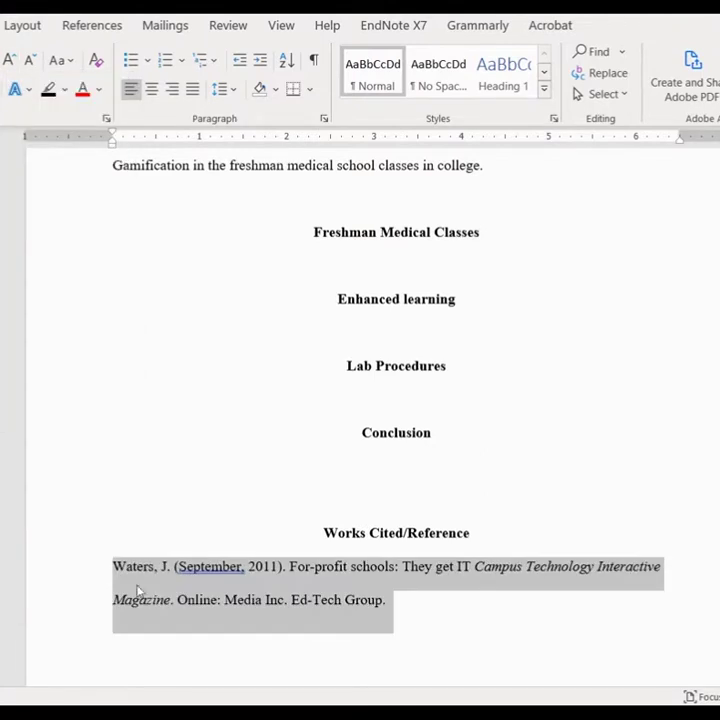
Place the cursor before the reference's first word, display the formatting marks to inspect its paragraph, and hide them again.
left_click(116, 566)
left_click(113, 566)
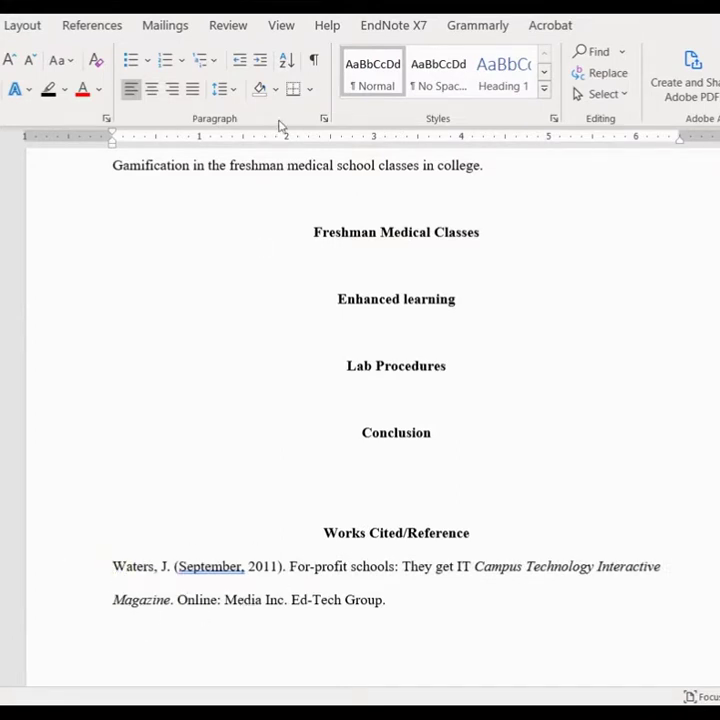
left_click(314, 61)
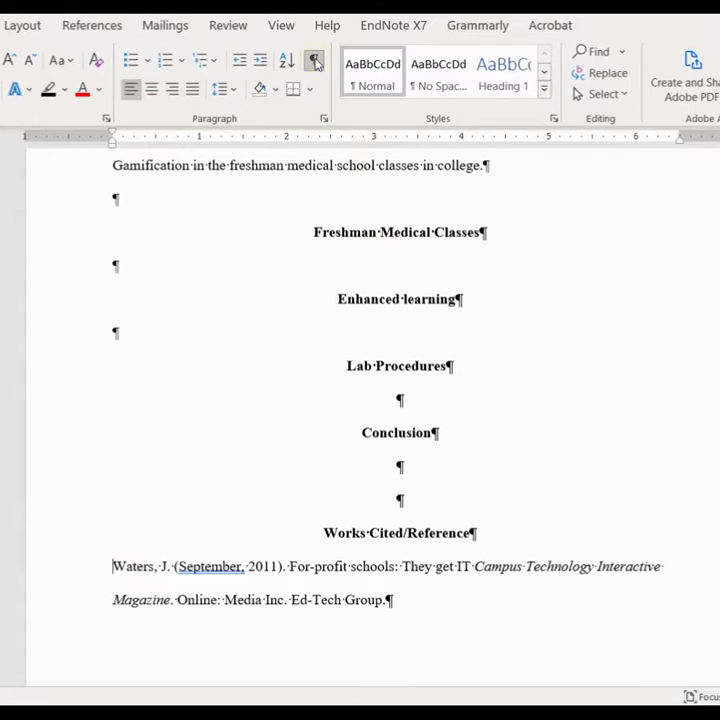
left_click(314, 61)
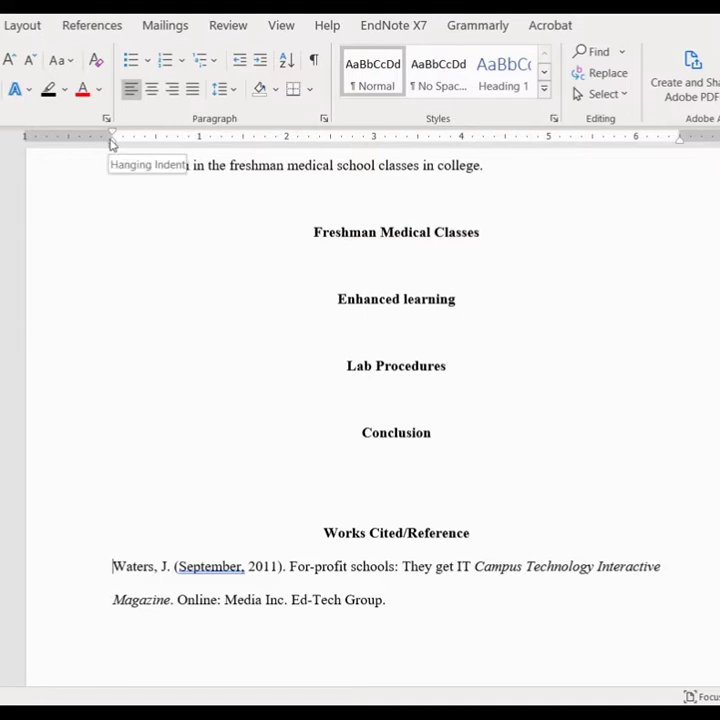
Give the reference a hanging indent of 0.5 inch, remove it, and apply it again.
left_click_drag(112, 143, 156, 145)
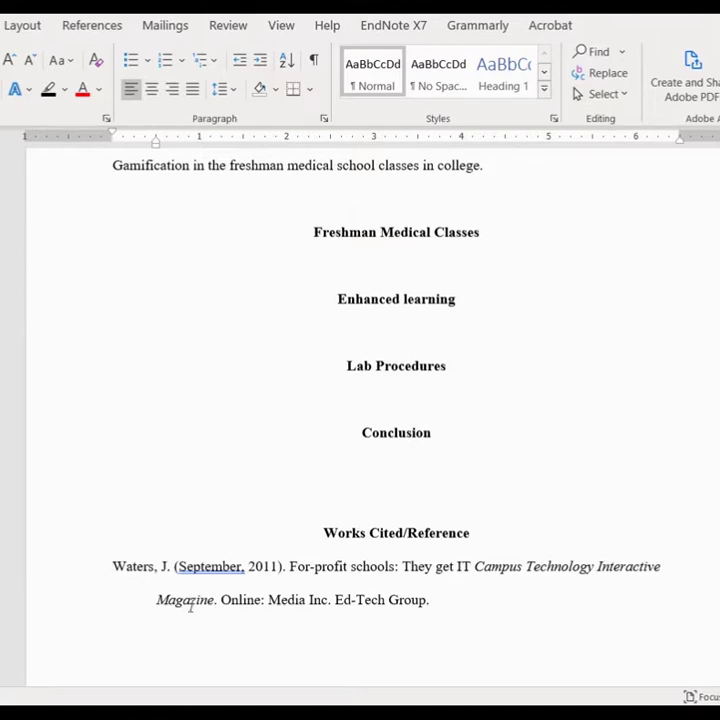
left_click_drag(156, 145, 112, 150)
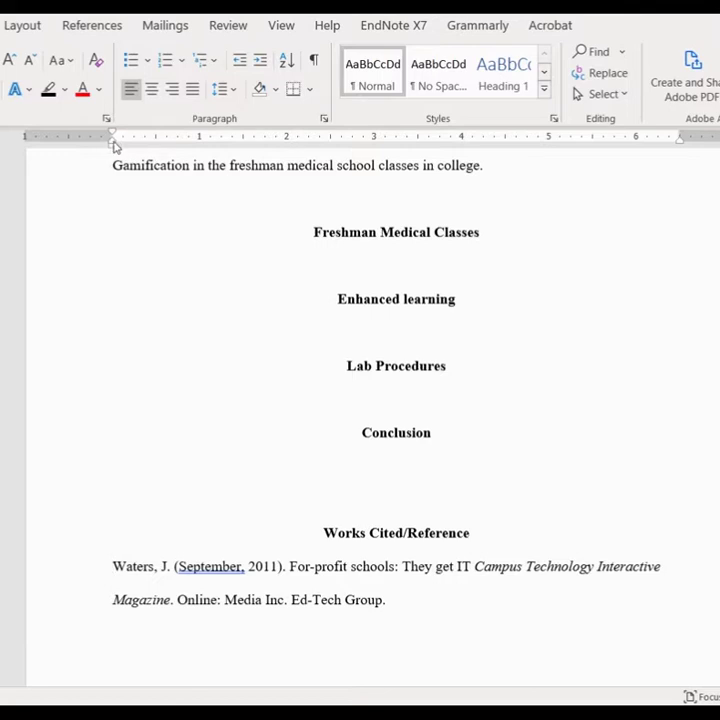
left_click_drag(114, 146, 155, 146)
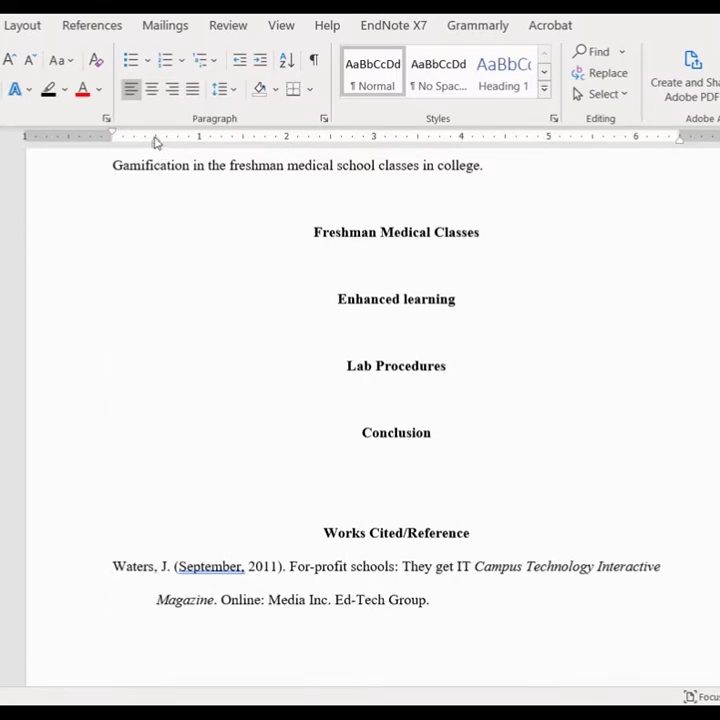
Remove the blank line below "Freshman Medical Classes" and re-create it left-aligned.
left_click(116, 266)
key("Tab")
key("BackSpace")
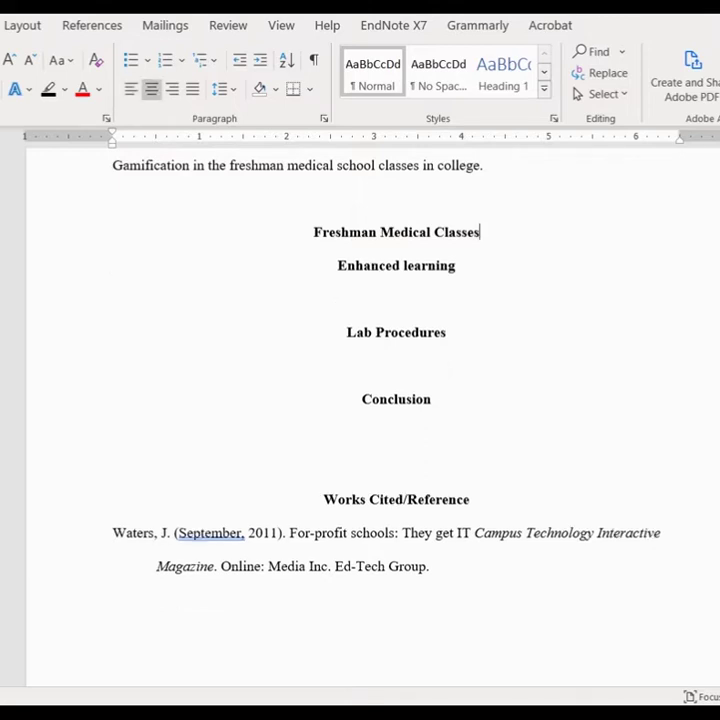
key("Return")
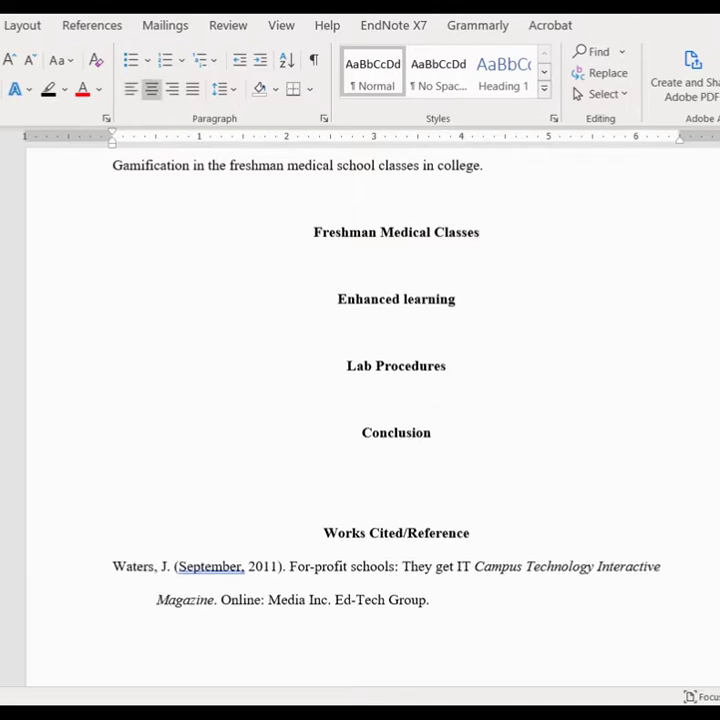
left_click(130, 89)
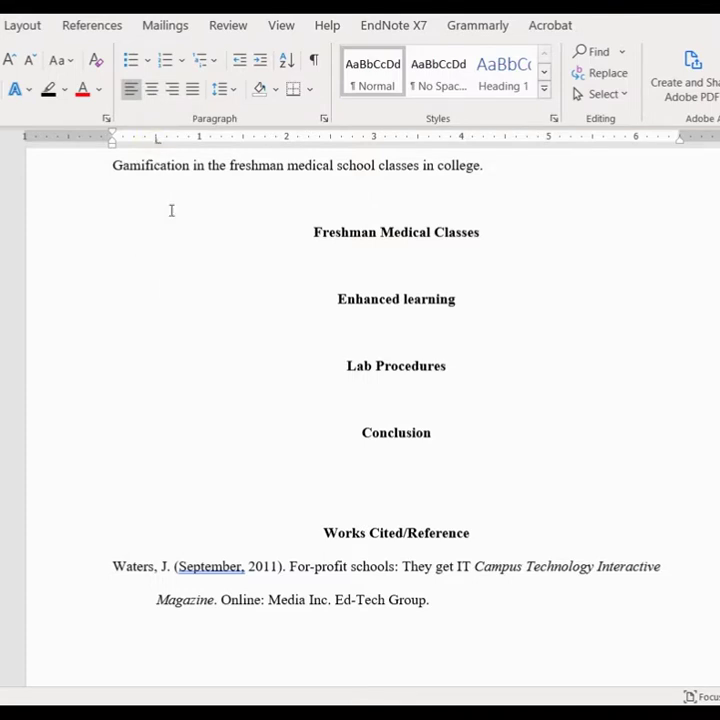
Insert a tab on the blank line below "Freshman Medical Classes" and display the formatting marks to inspect the indent.
key("Tab")
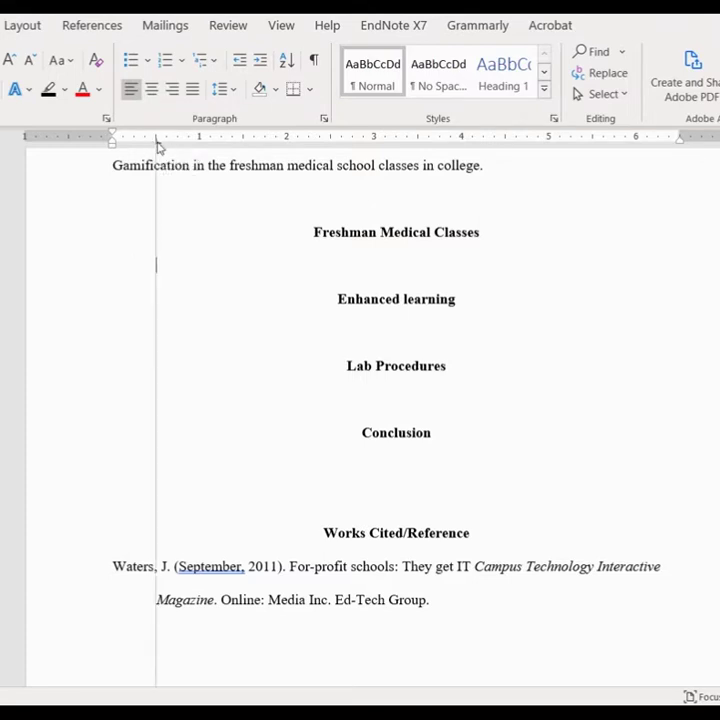
left_click_drag(161, 265, 116, 270)
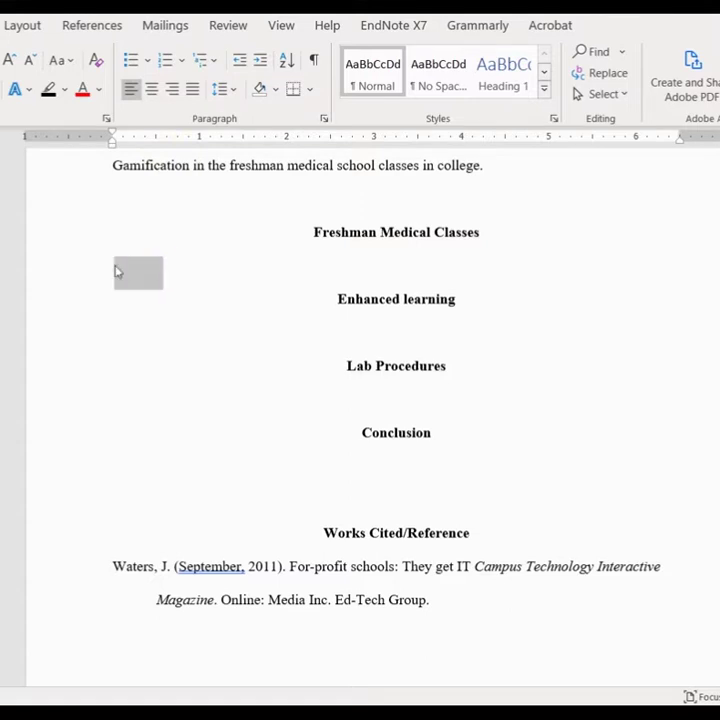
left_click(315, 63)
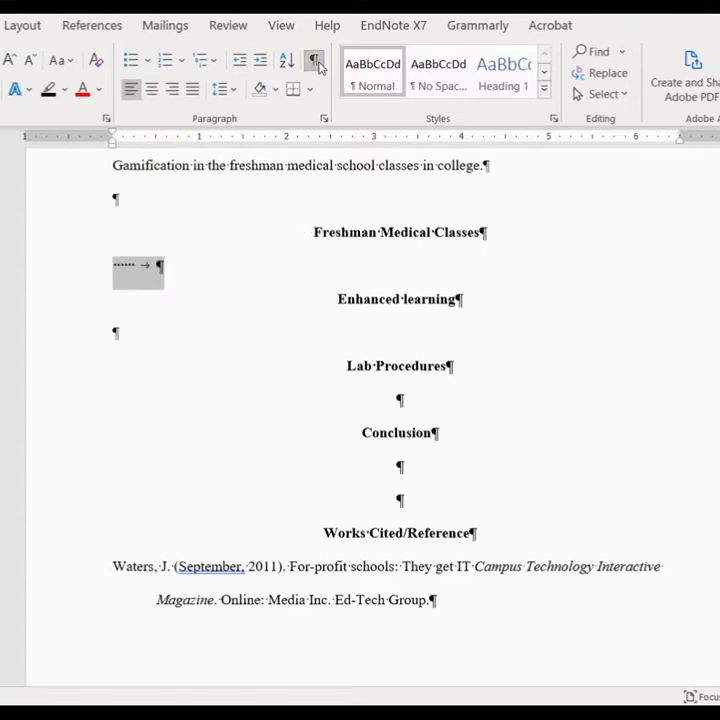
left_click(159, 265)
left_click(131, 266)
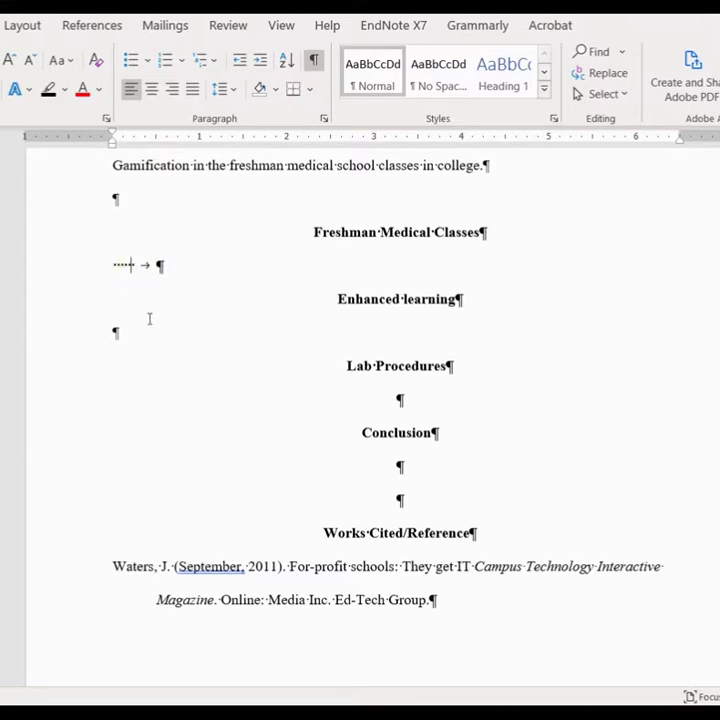
Delete the spaces and the tab from the indented line below "Freshman Medical Classes".
left_click(159, 265)
key("BackSpace")
key("BackSpace")
key("BackSpace")
key("BackSpace")
key("BackSpace")
key("BackSpace")
key("BackSpace")
Insert three tabs on the line below "Freshman Medical Classes", set a tab stop at 4.5 inches, and remove the last two tabs.
key("Tab")
key("Tab")
key("Tab")
left_click(507, 138)
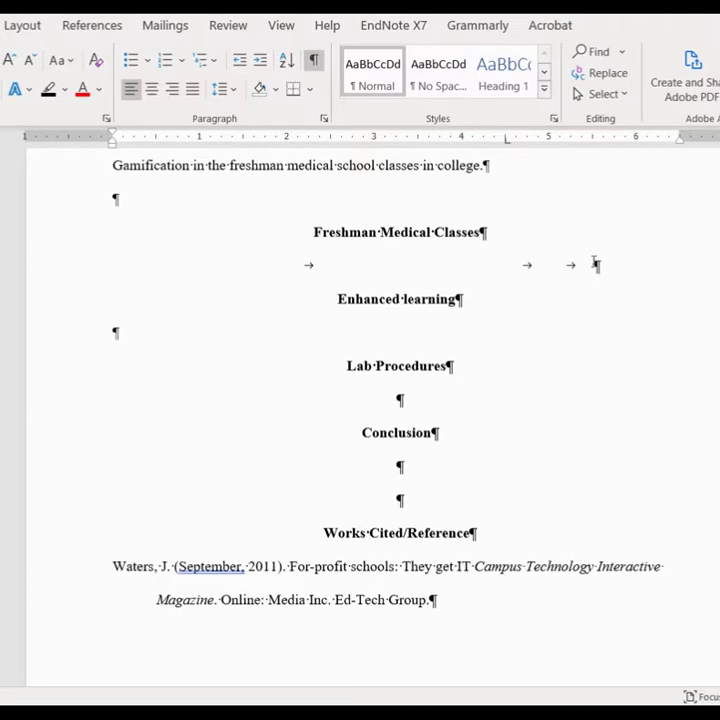
key("BackSpace")
key("BackSpace")
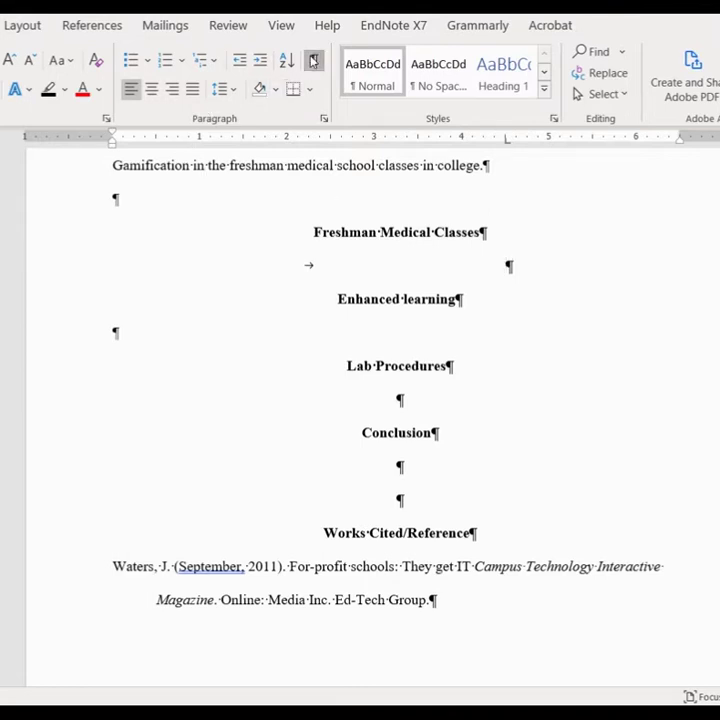
Hide the formatting marks and replace the tabbed line below "Freshman Medical Classes" with an empty, left-aligned line.
key("ctrl+shift+8")
key("BackSpace")
key("BackSpace")
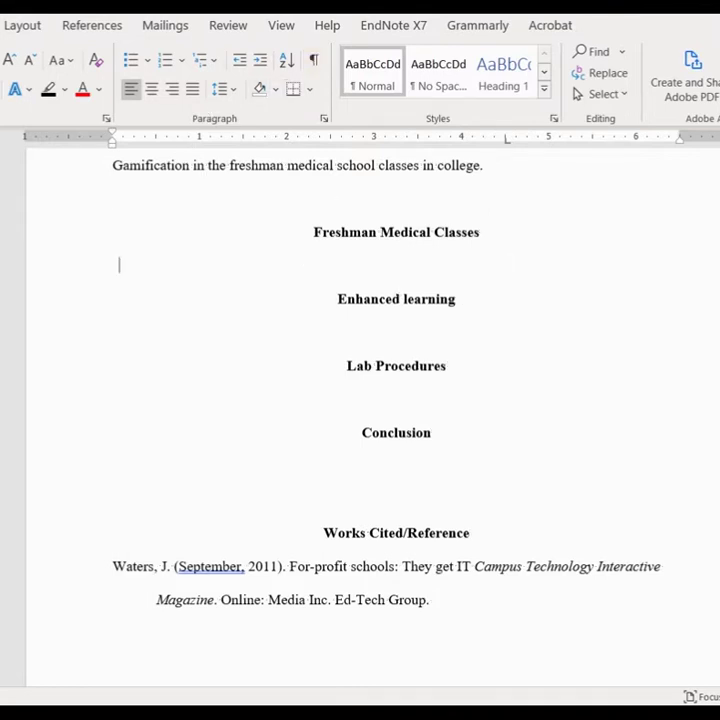
key("Return")
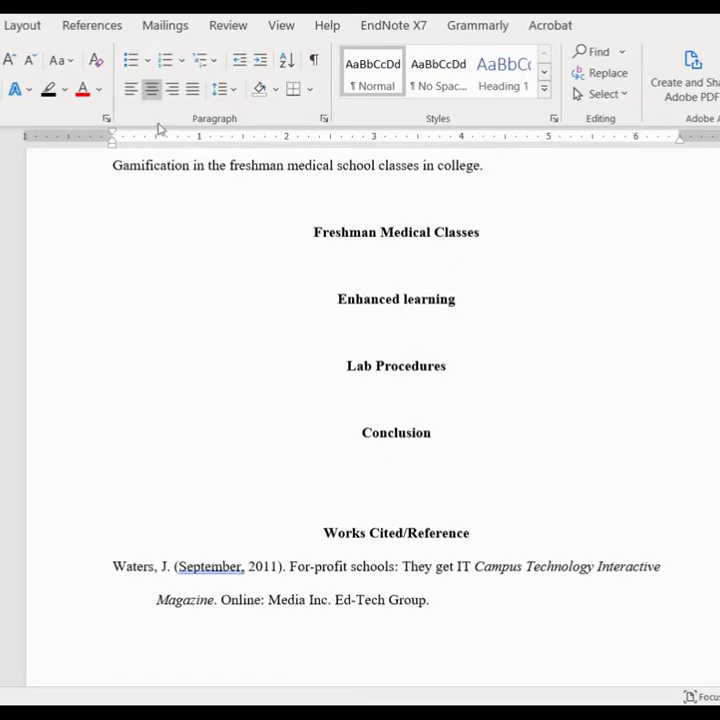
left_click(131, 89)
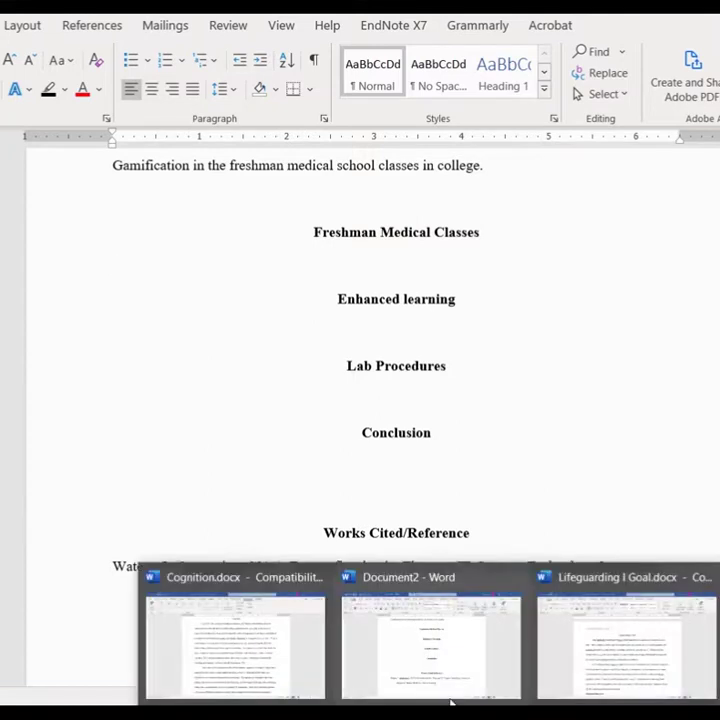
Close the gamification document without saving it.
left_click(514, 580)
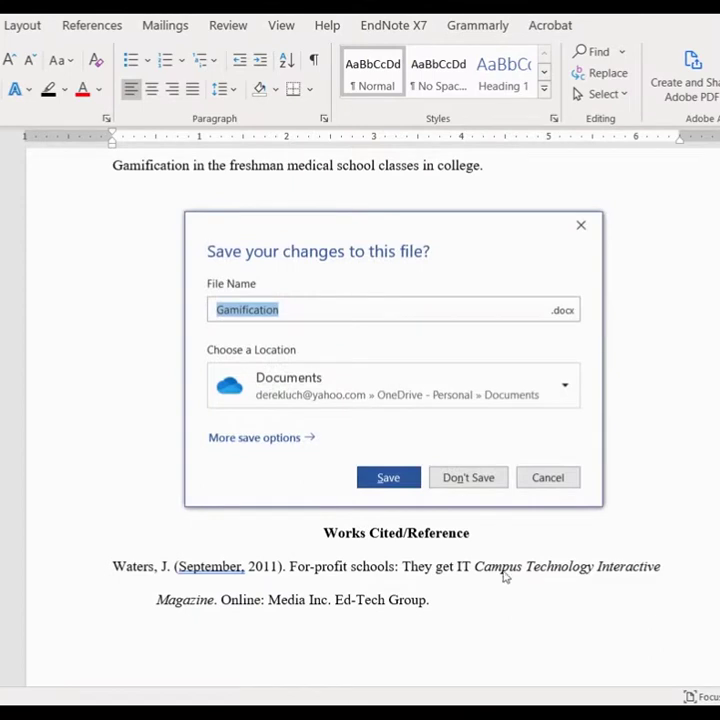
left_click(529, 482)
key("alt+Tab")
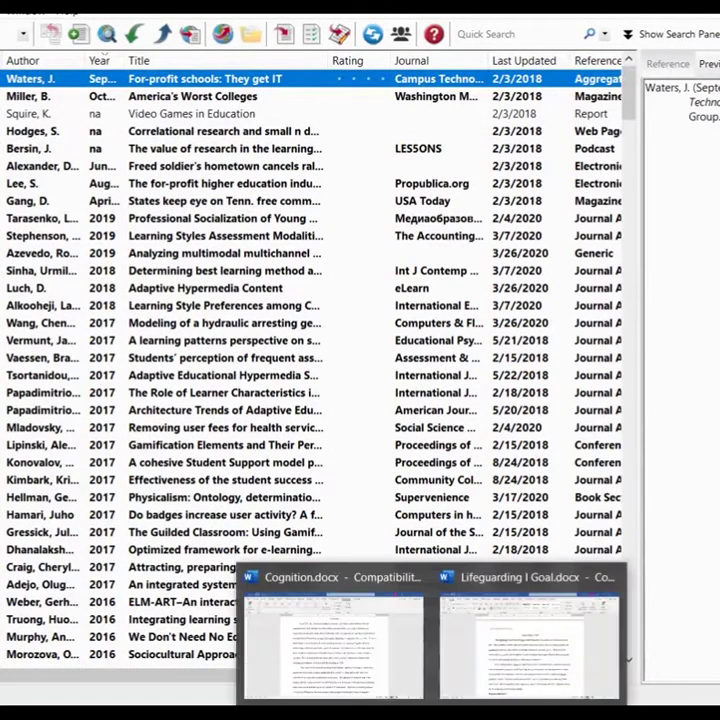
Switch to Cognition.docx and examine its title page, running head, page numbers and the first page of body text.
left_click(329, 598)
scroll(302, 369, "up", 12)
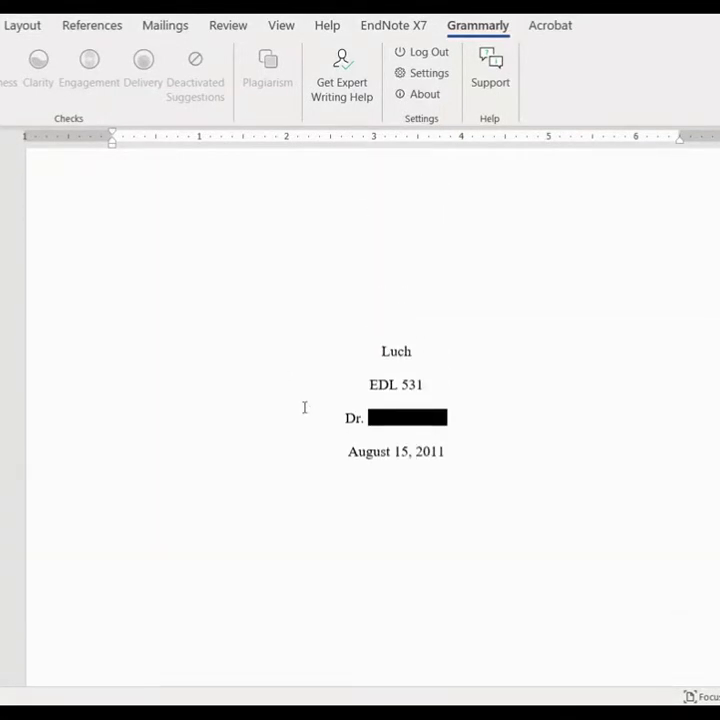
scroll(304, 407, "up", 3)
scroll(304, 407, "down", 3)
scroll(339, 399, "up", 2)
scroll(312, 388, "down", 1)
scroll(312, 388, "down", 3)
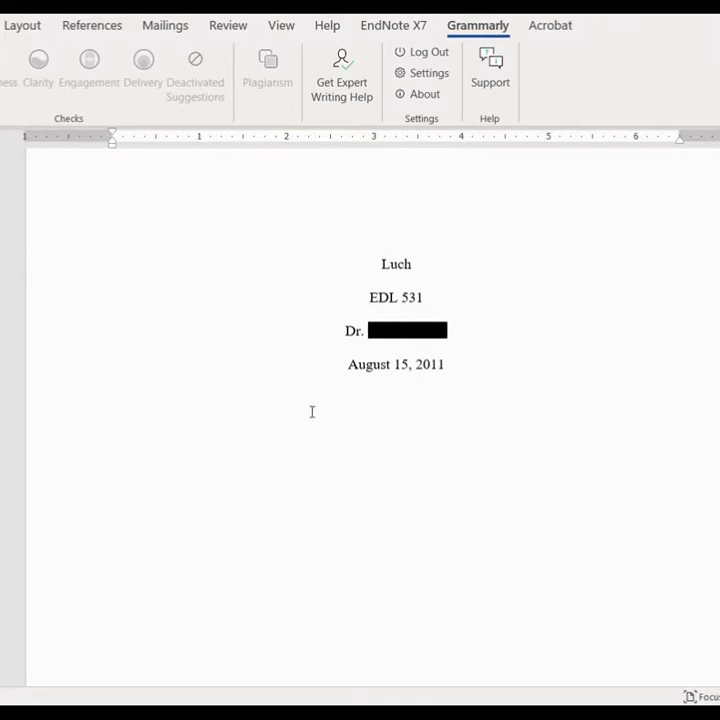
scroll(240, 353, "down", 2)
scroll(242, 352, "up", 8)
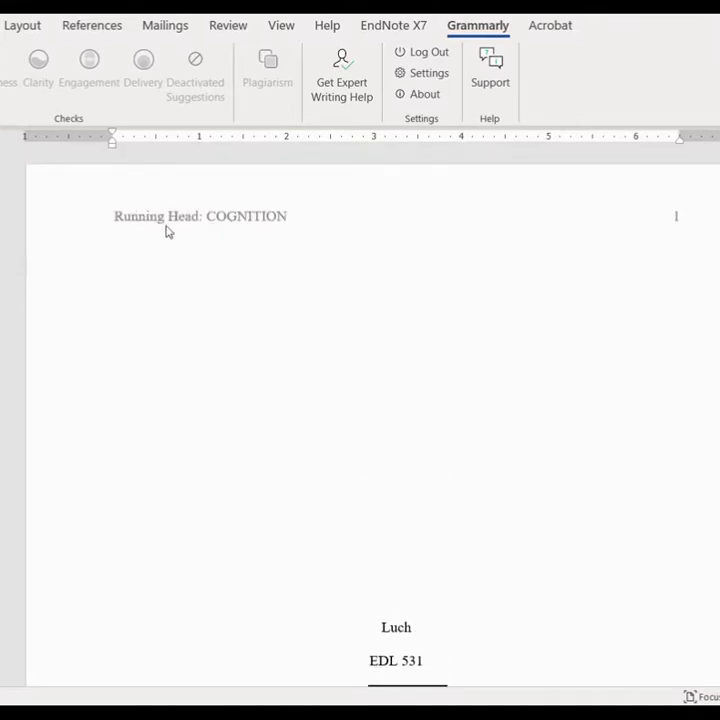
scroll(233, 392, "down", 15)
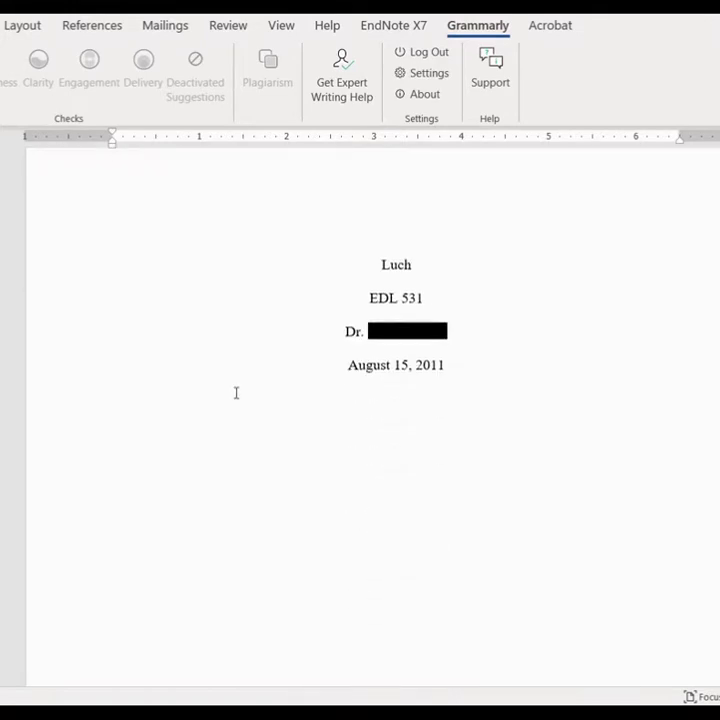
scroll(236, 393, "down", 2)
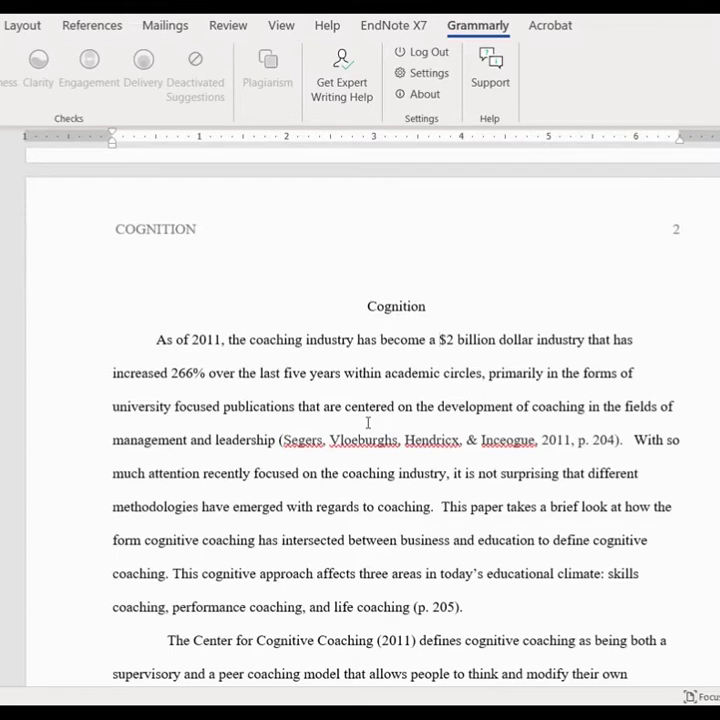
Examine the body of the Cognition paper on pages 2 to 4, including paragraph indents, in-text citations and the closing summary.
scroll(323, 373, "down", 3)
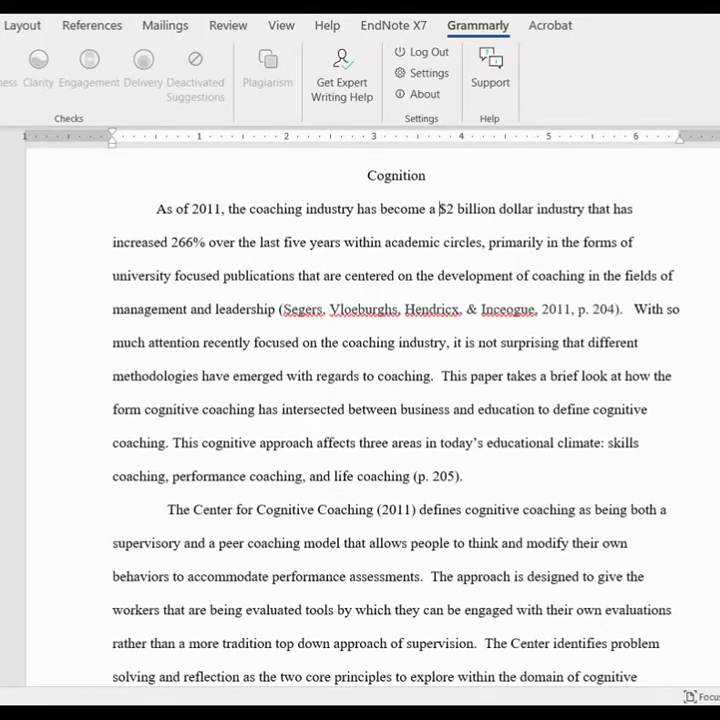
key("alt+h")
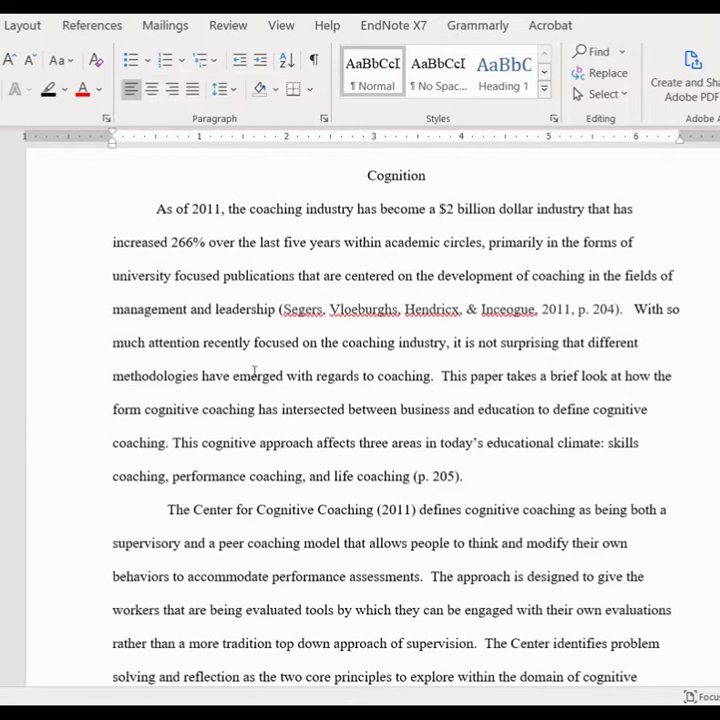
scroll(300, 390, "down", 2)
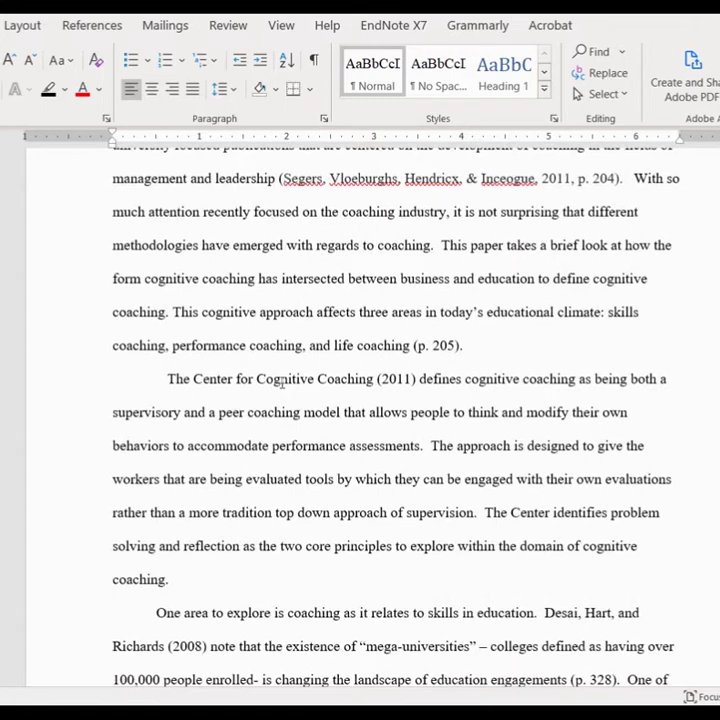
scroll(280, 386, "down", 1)
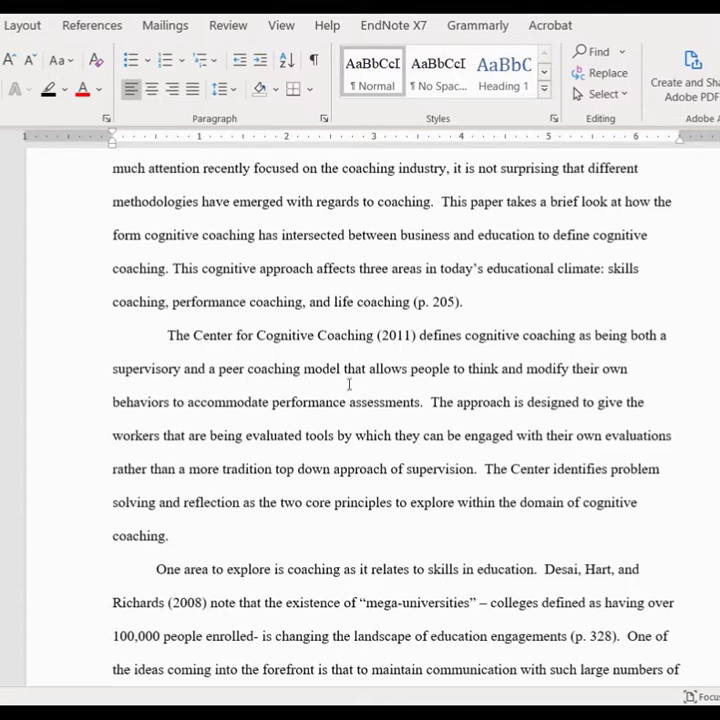
scroll(320, 378, "down", 3)
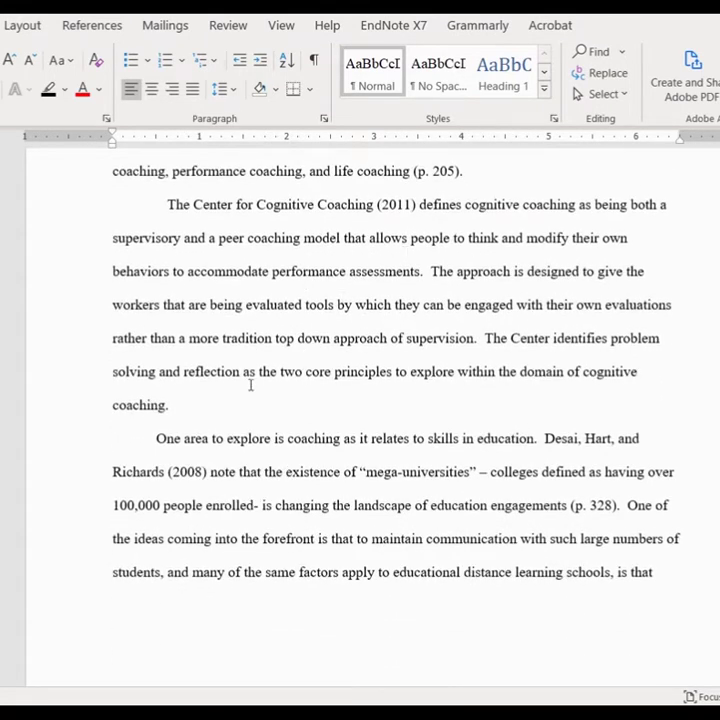
scroll(312, 320, "down", 1)
scroll(313, 320, "down", 2)
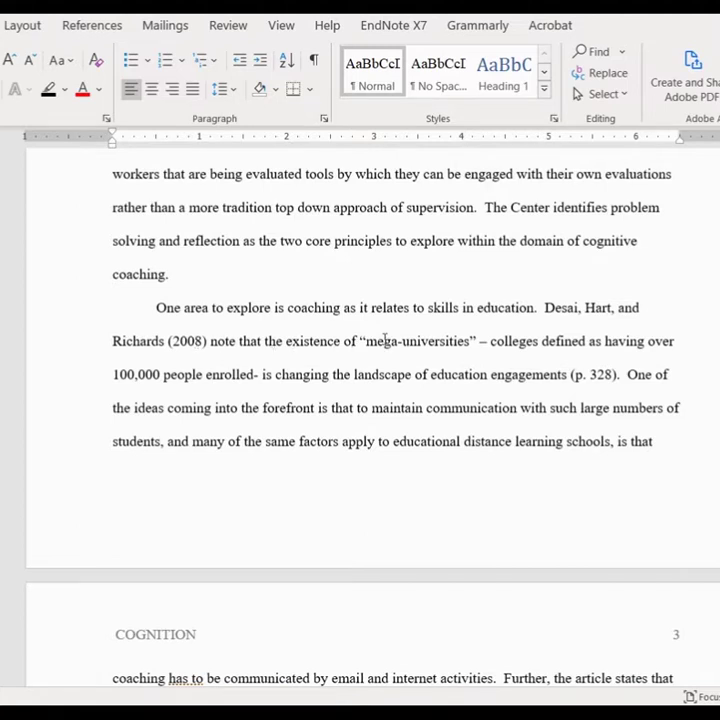
scroll(385, 341, "down", 1)
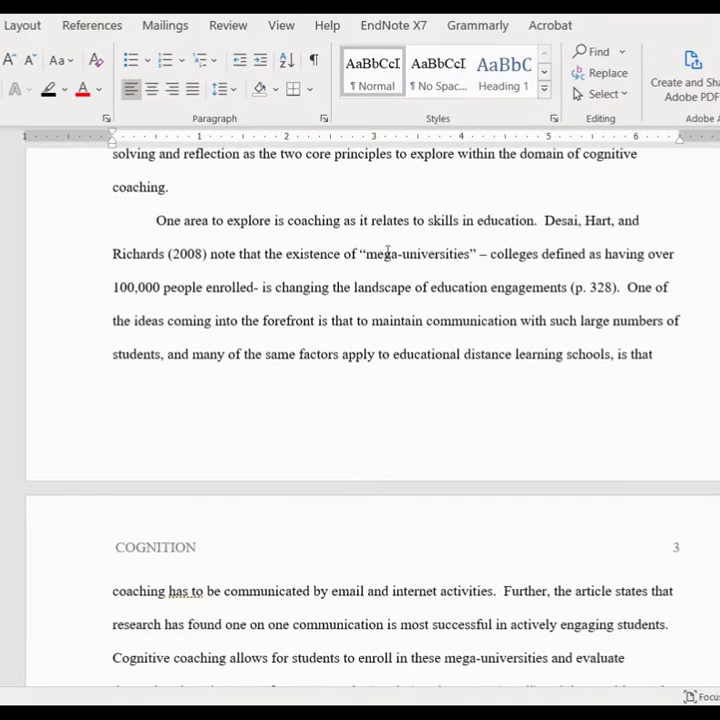
scroll(346, 262, "down", 3)
scroll(346, 262, "down", 5)
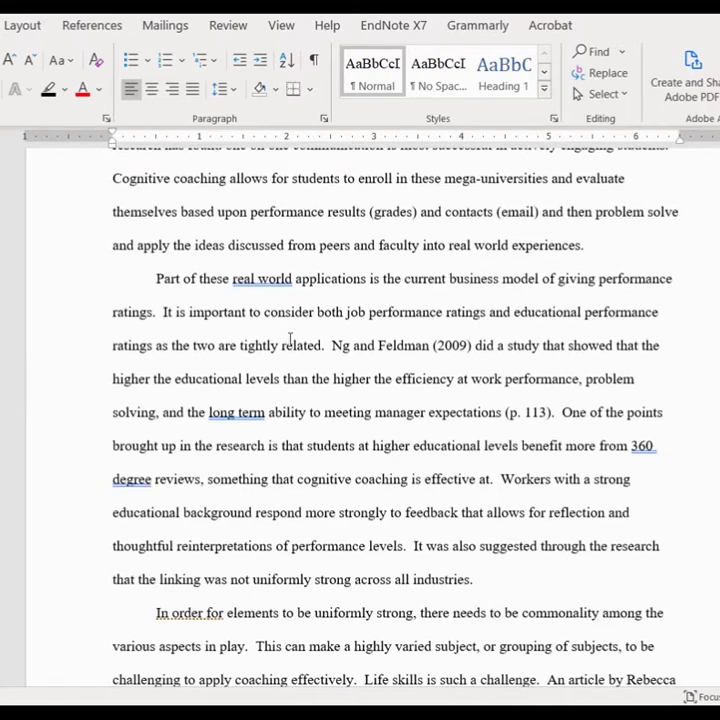
scroll(289, 339, "down", 4)
scroll(272, 320, "down", 1)
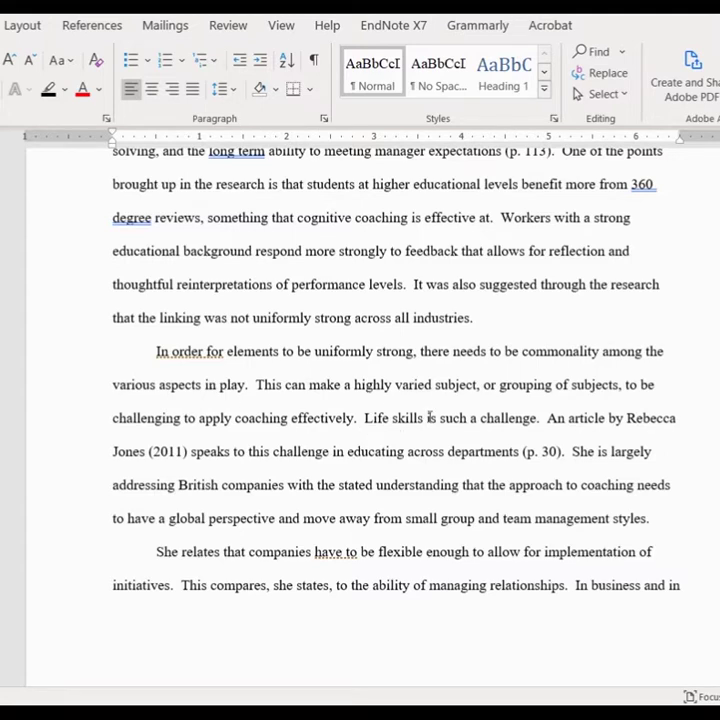
scroll(400, 410, "down", 3)
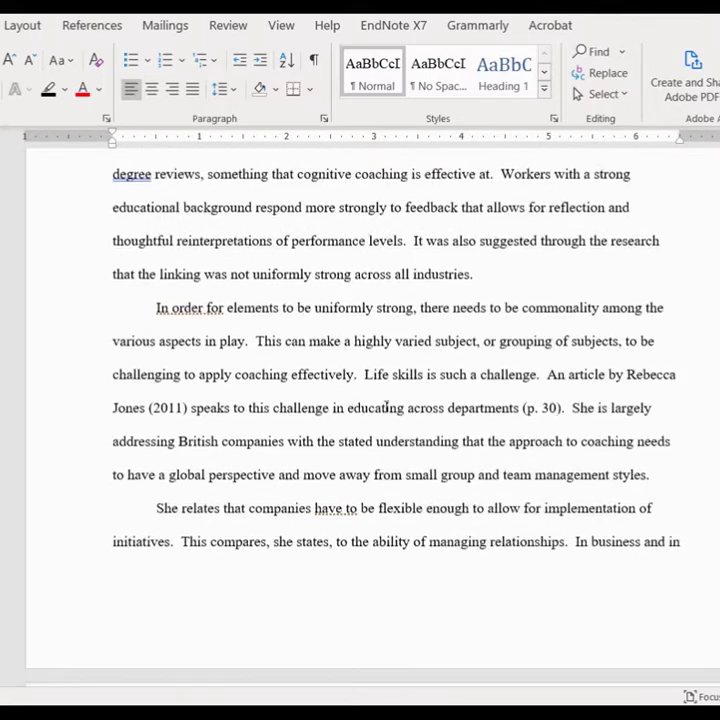
scroll(320, 345, "down", 4)
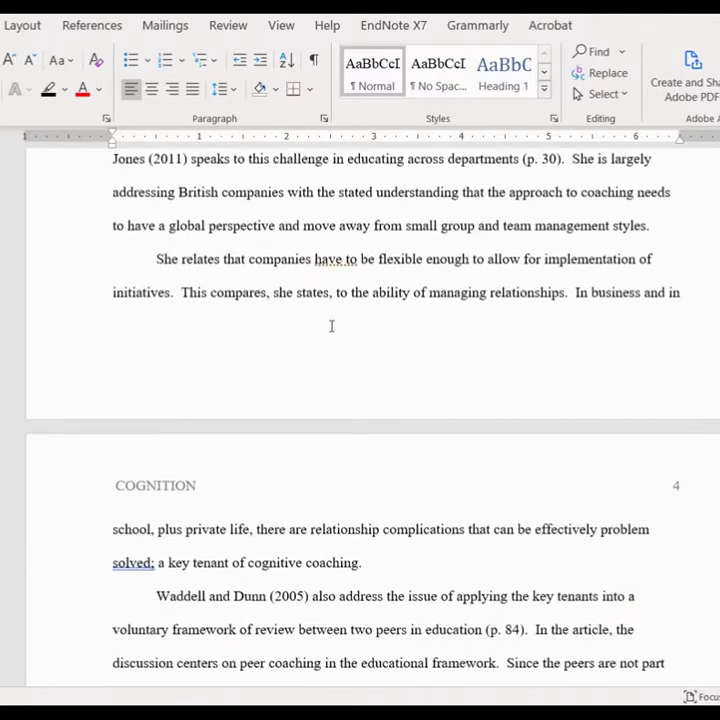
scroll(311, 340, "down", 1)
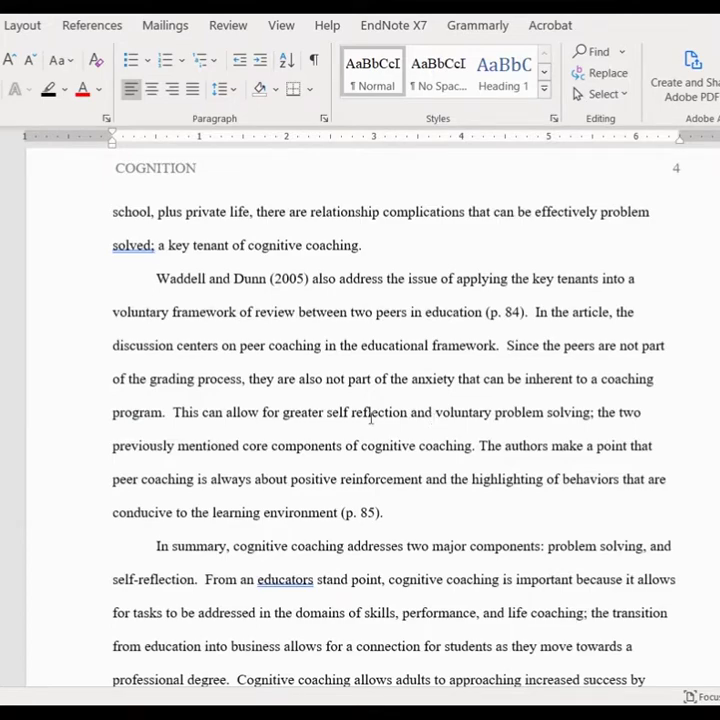
scroll(350, 425, "down", 3)
scroll(258, 436, "down", 2)
Go back through the body to page 2 and review the introduction paragraph under the Cognition title.
scroll(258, 436, "up", 5)
scroll(258, 436, "up", 6)
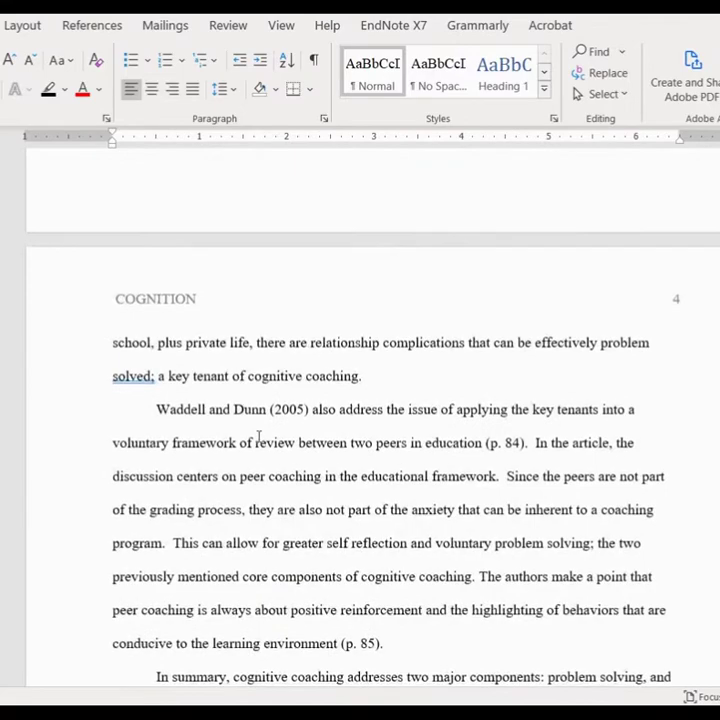
scroll(340, 442, "up", 10)
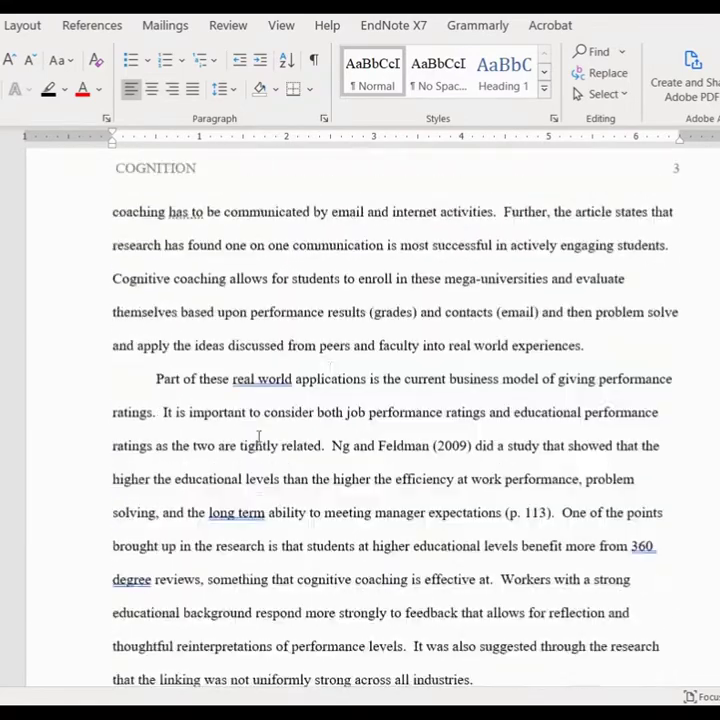
scroll(340, 442, "up", 5)
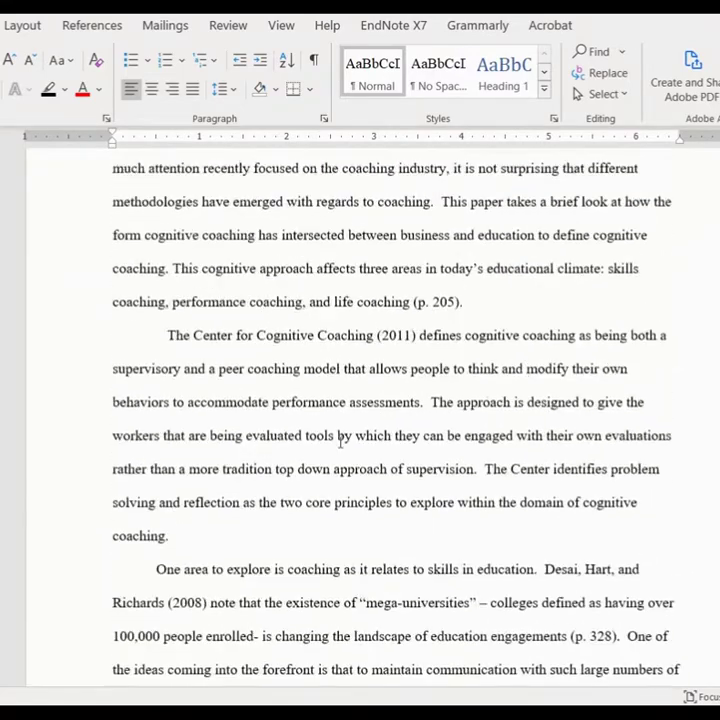
scroll(338, 409, "down", 1)
scroll(338, 409, "down", 1)
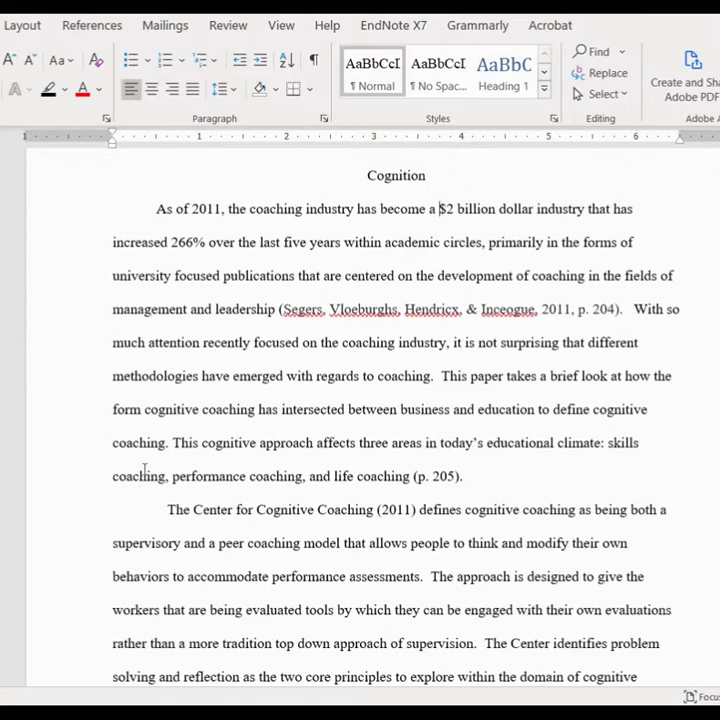
Go through the body to the Reference page and examine the heading, the order of the entries and their hanging indents.
scroll(269, 470, "down", 6)
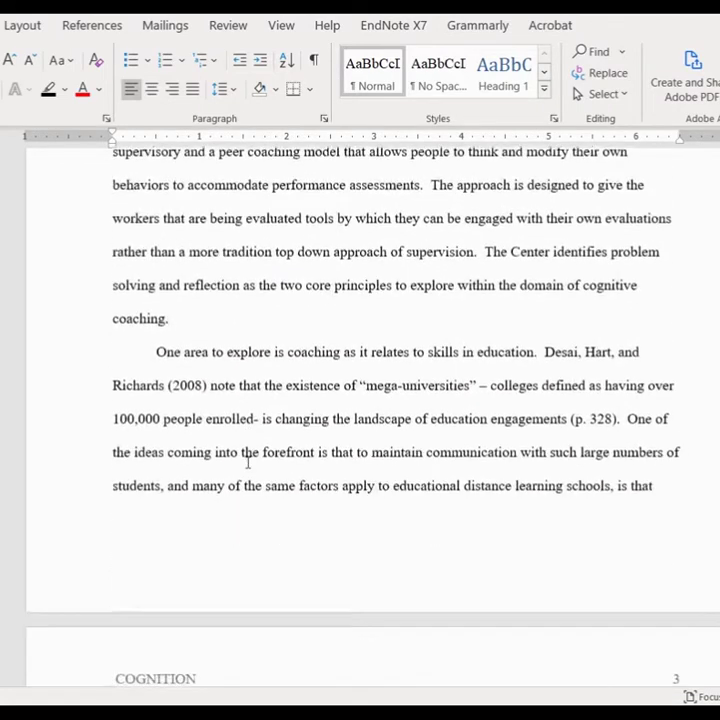
scroll(247, 462, "down", 5)
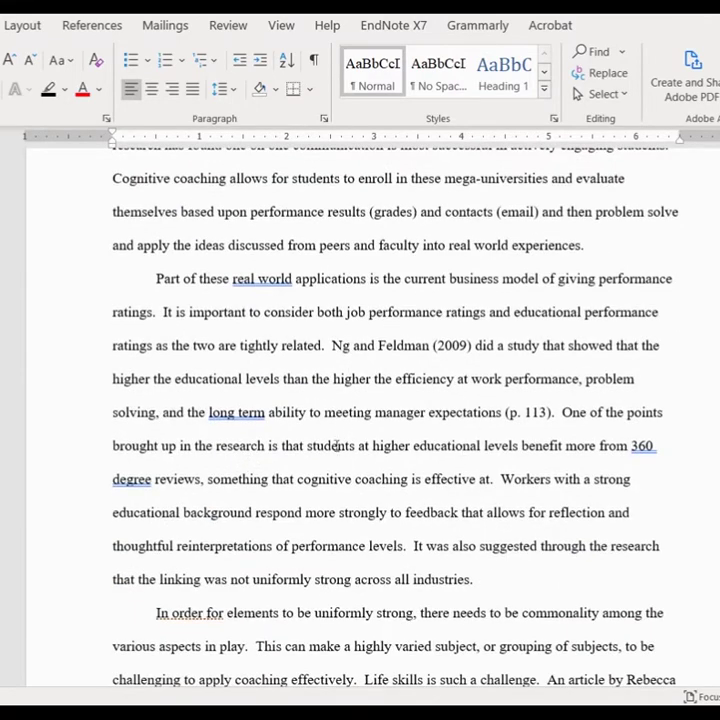
scroll(331, 410, "down", 1)
scroll(331, 410, "down", 2)
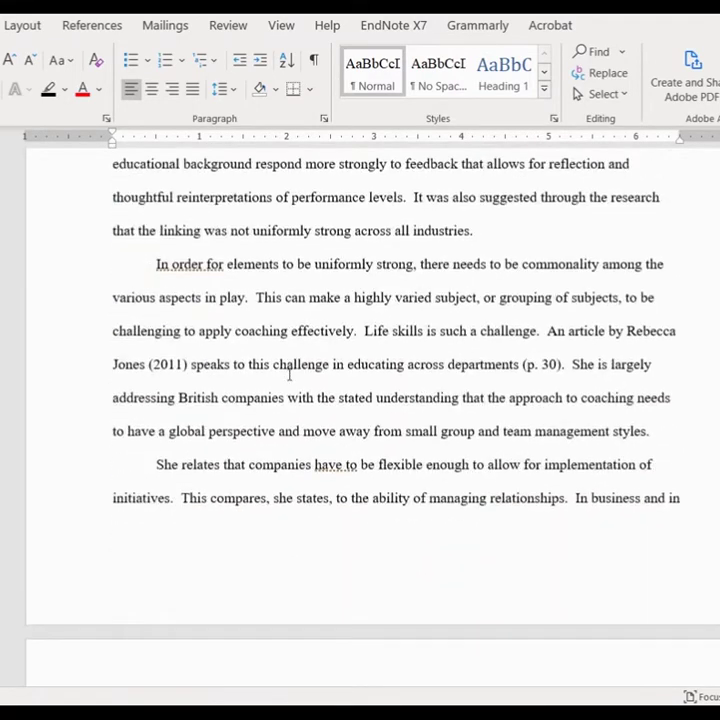
scroll(205, 487, "down", 4)
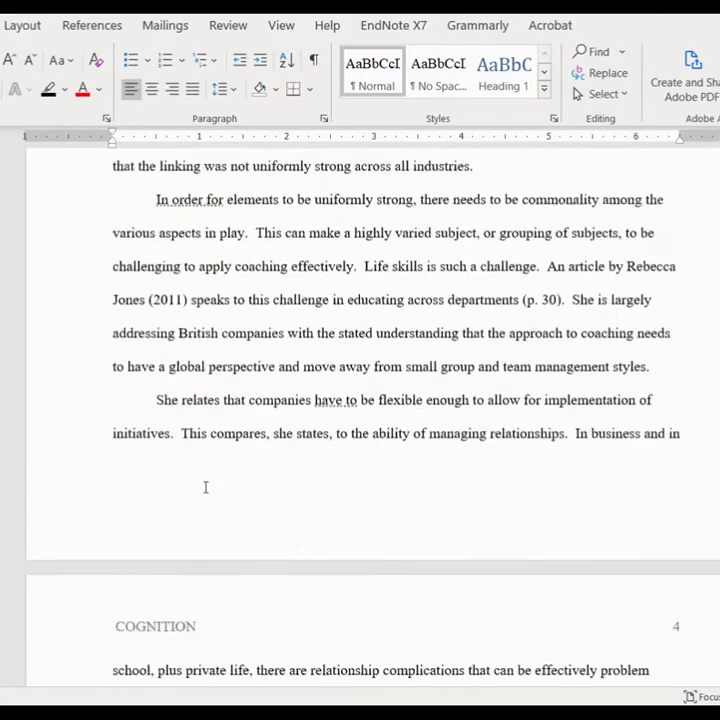
scroll(205, 487, "down", 12)
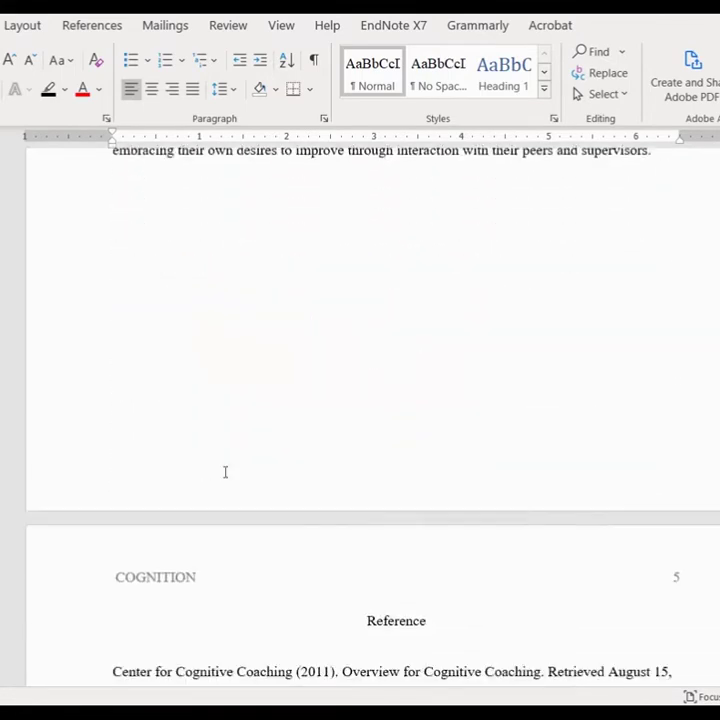
scroll(225, 472, "down", 4)
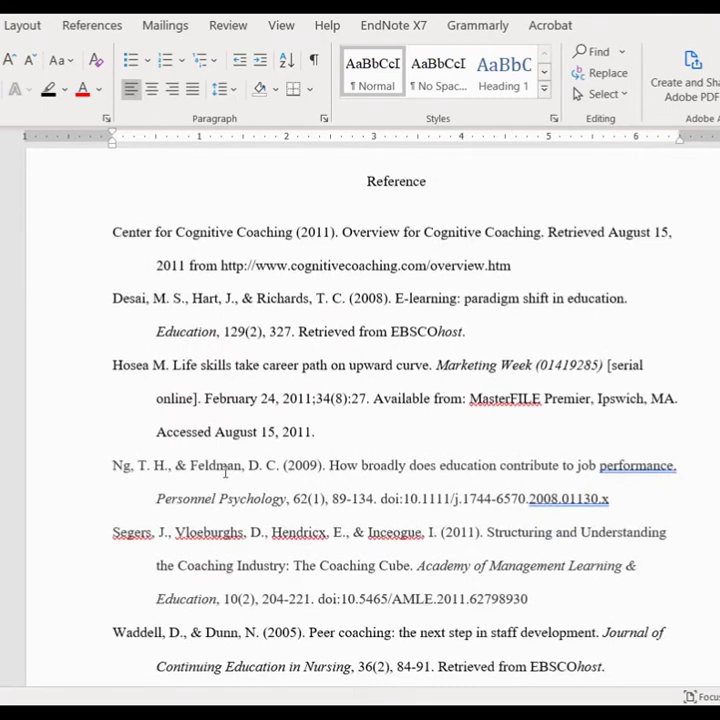
scroll(224, 472, "down", 1)
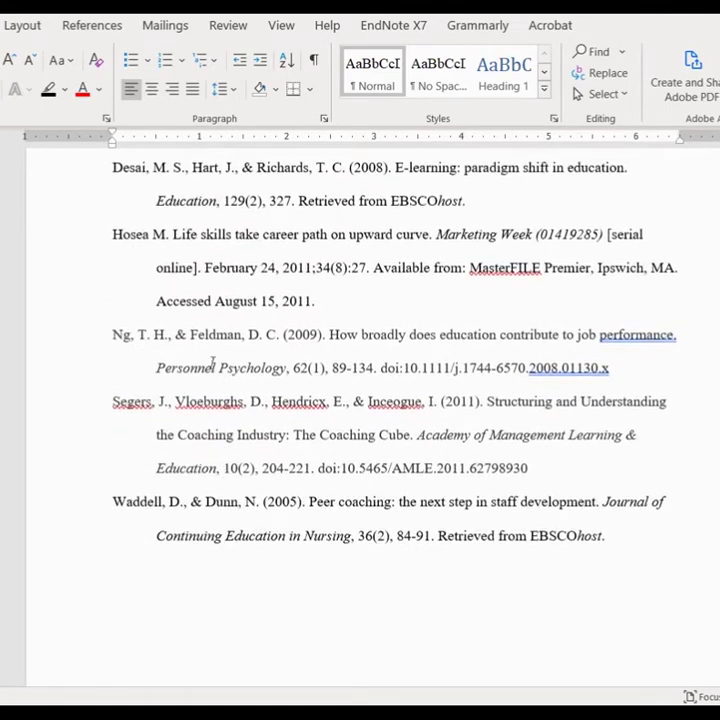
scroll(277, 463, "up", 3)
scroll(274, 410, "down", 2)
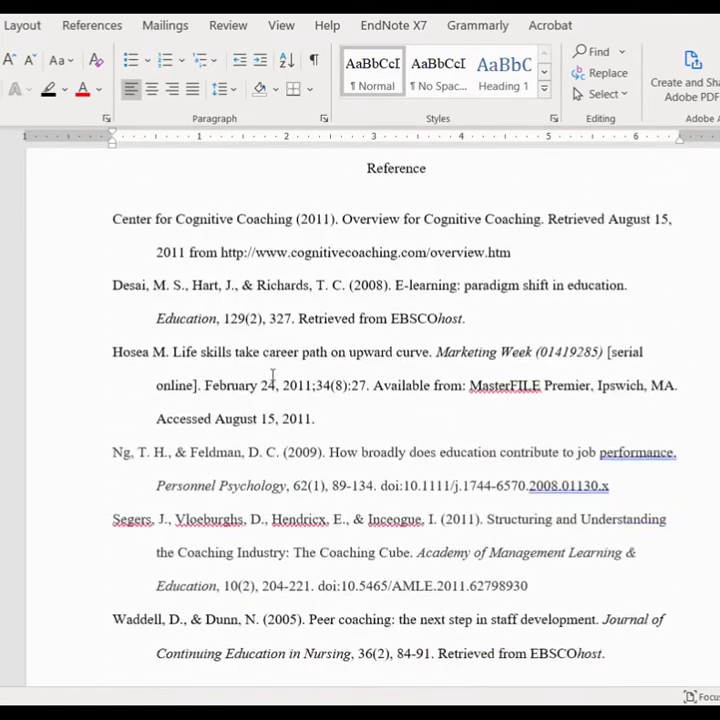
scroll(395, 377, "up", 1)
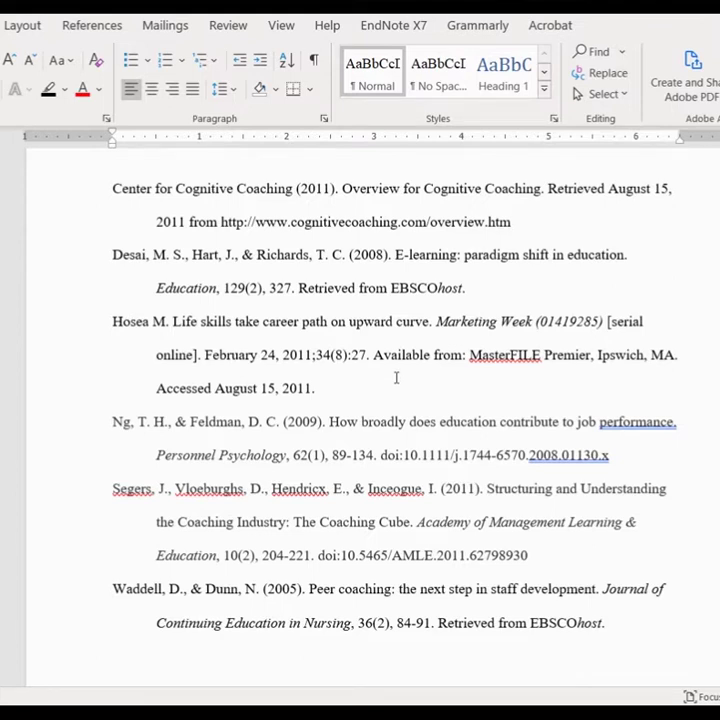
Return from the Reference page to the Cognition title and first body paragraph on page 2.
scroll(396, 377, "up", 15)
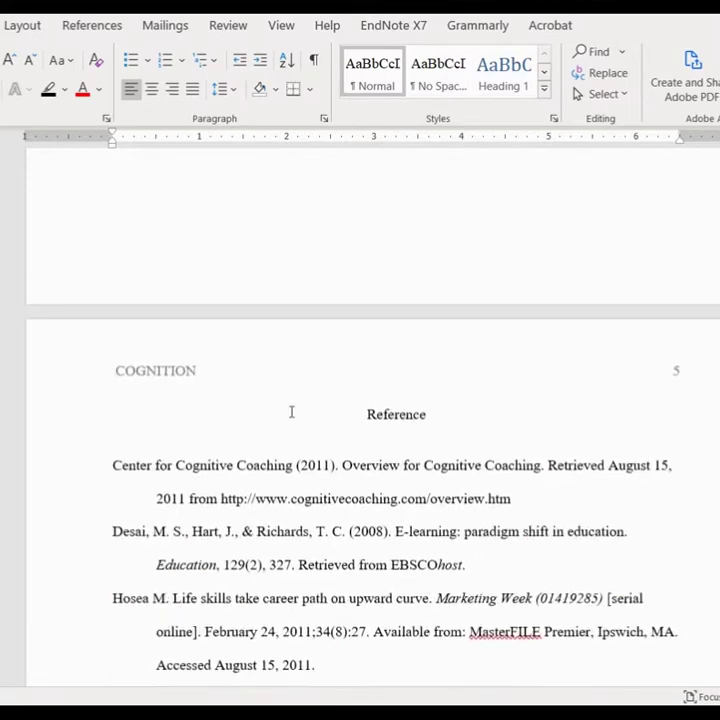
scroll(291, 411, "up", 10)
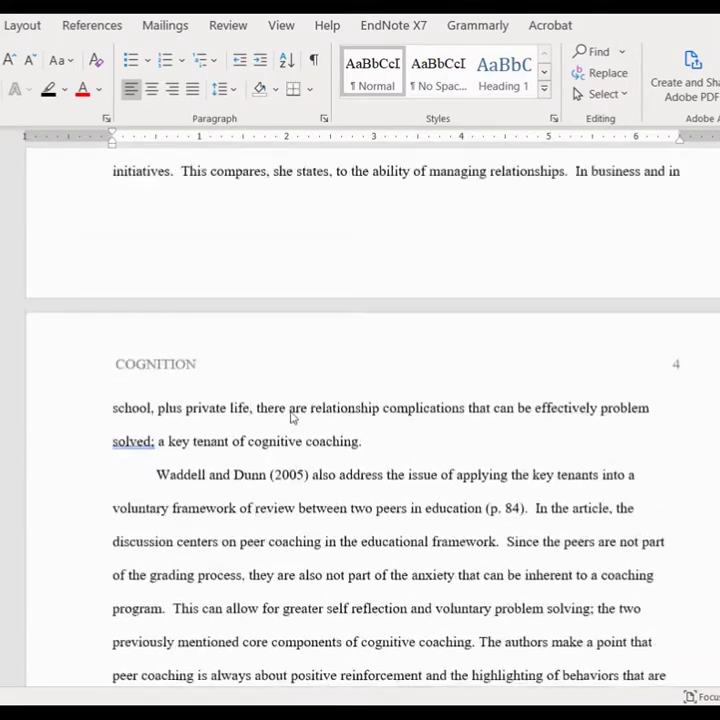
scroll(291, 411, "up", 15)
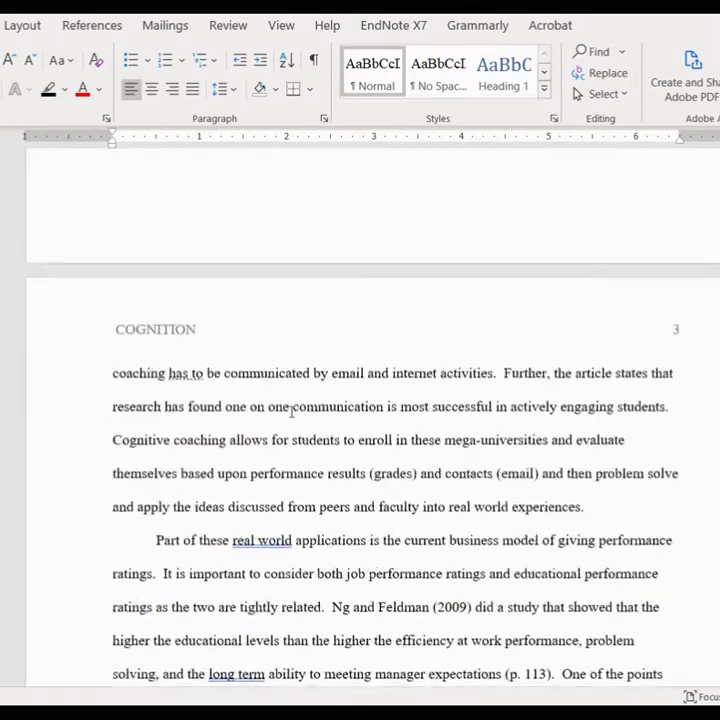
scroll(291, 411, "up", 10)
scroll(291, 412, "down", 5)
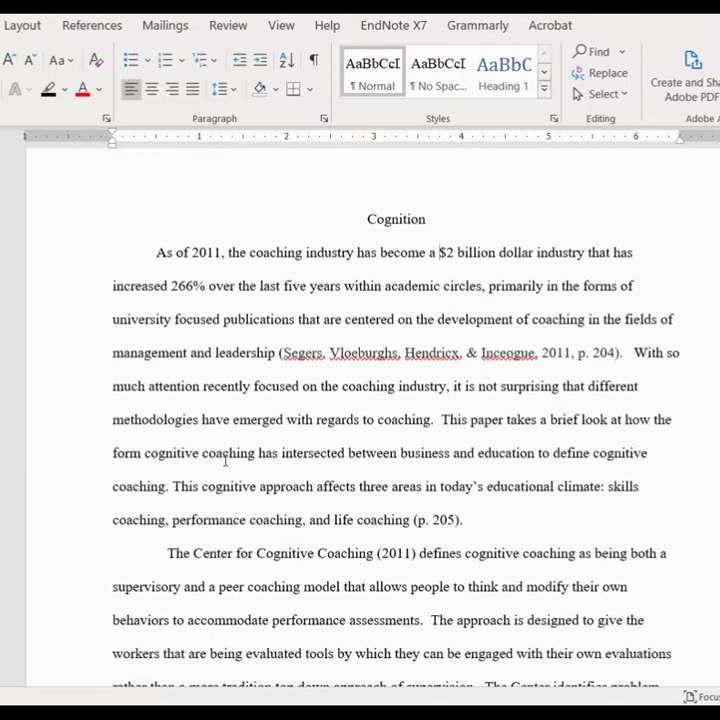
Switch to the Lifeguarding I Goal paper and examine its title page, introduction and the Program Objectives heading on page 2.
mouse_move(430, 715)
left_click(505, 597)
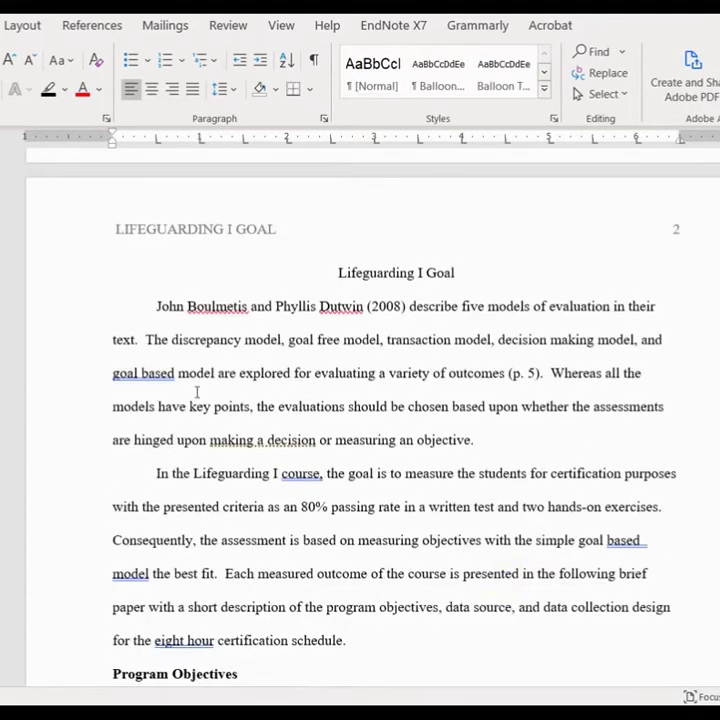
scroll(205, 395, "up", 3)
scroll(206, 394, "up", 8)
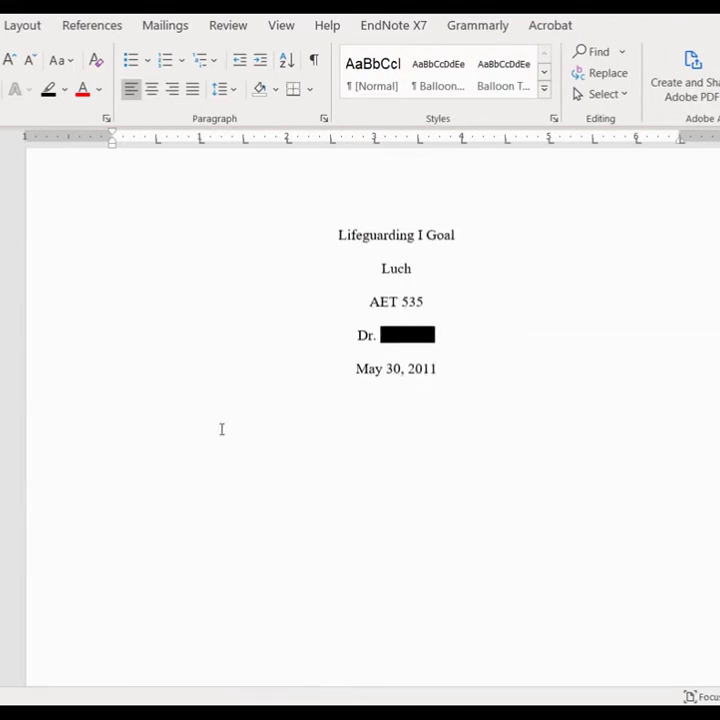
scroll(222, 429, "down", 2)
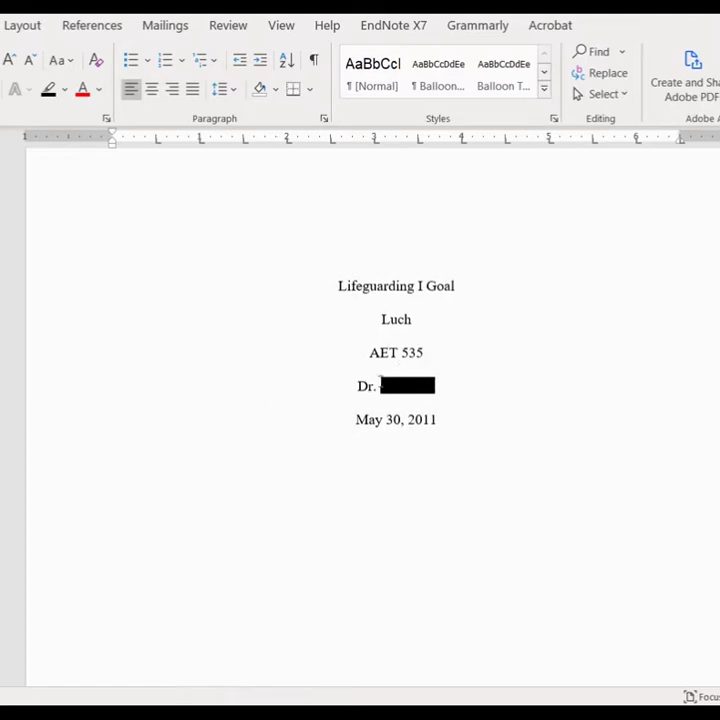
scroll(228, 414, "down", 12)
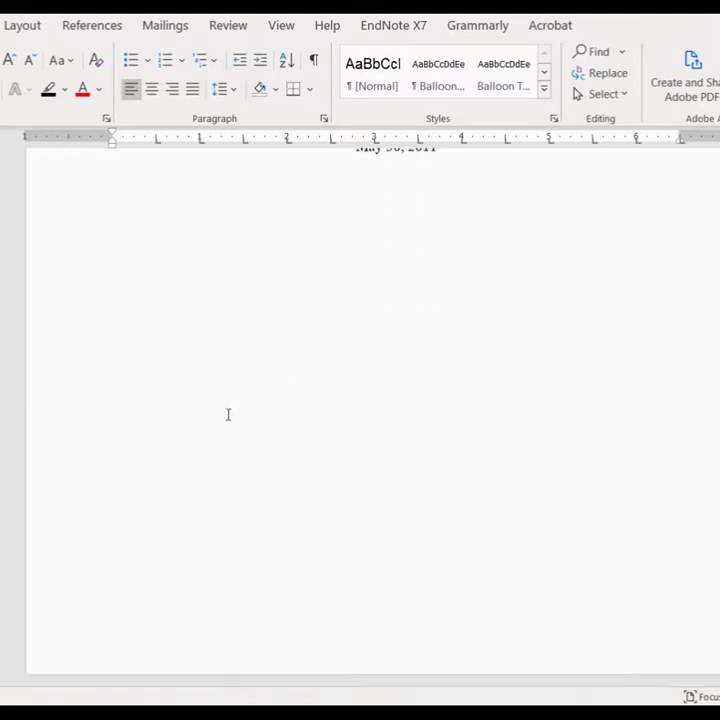
scroll(228, 414, "down", 8)
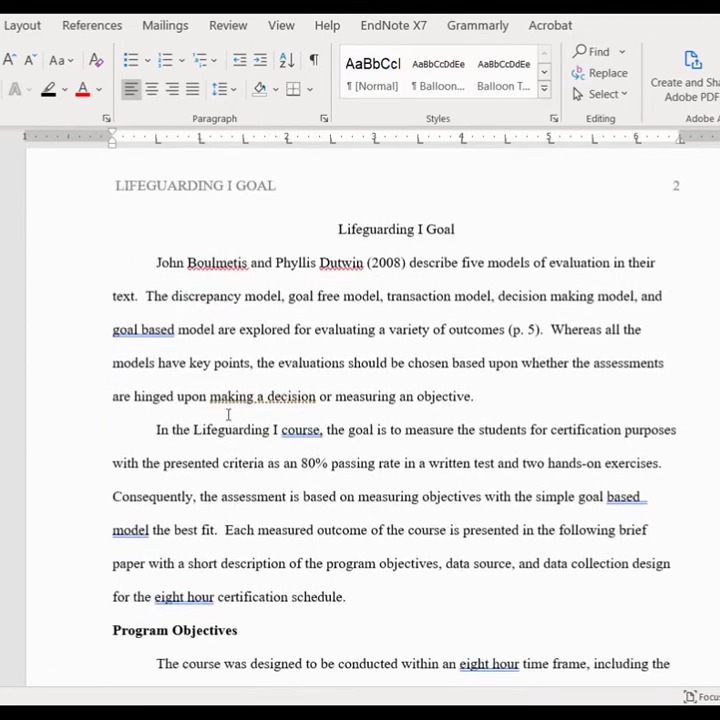
scroll(228, 414, "down", 1)
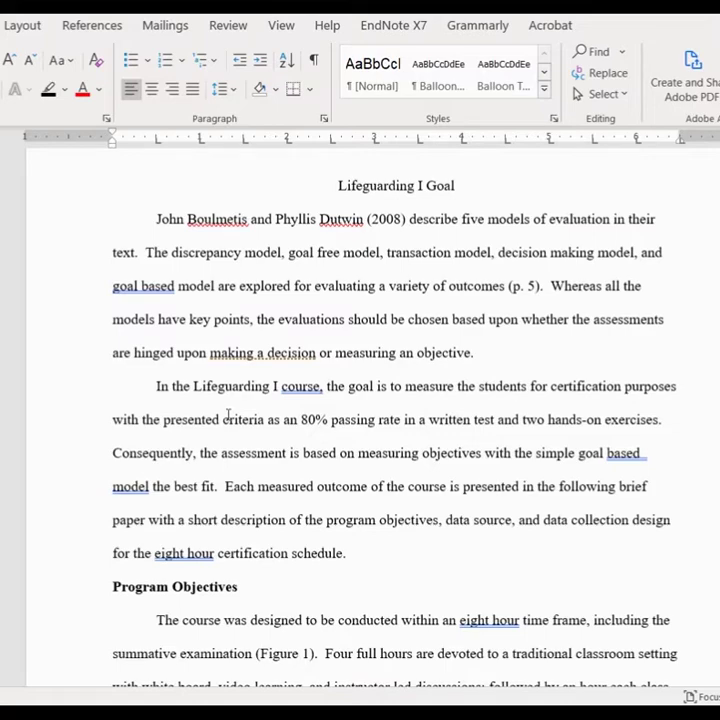
Go through the body of the Lifeguarding I Goal paper to the Reference page and examine its heading and hanging indents.
scroll(229, 415, "down", 10)
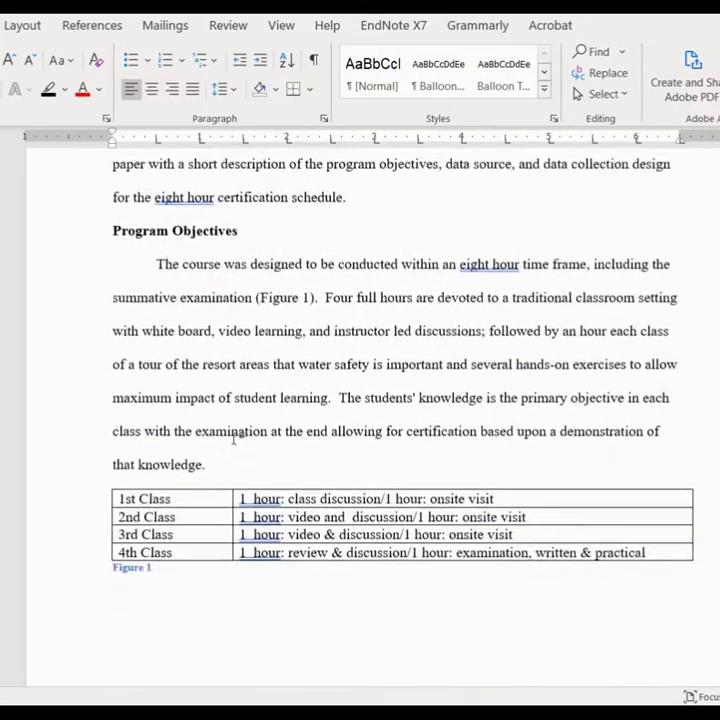
scroll(234, 437, "down", 10)
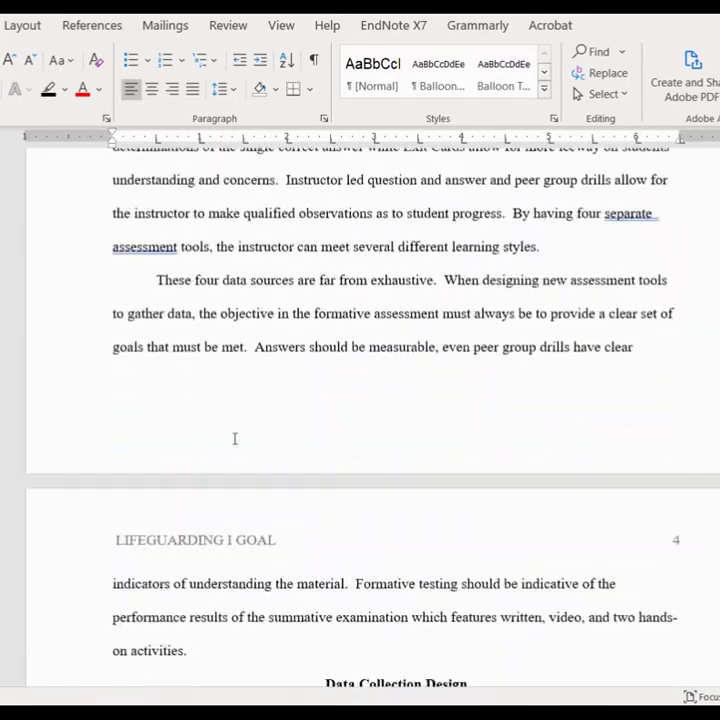
scroll(234, 437, "down", 10)
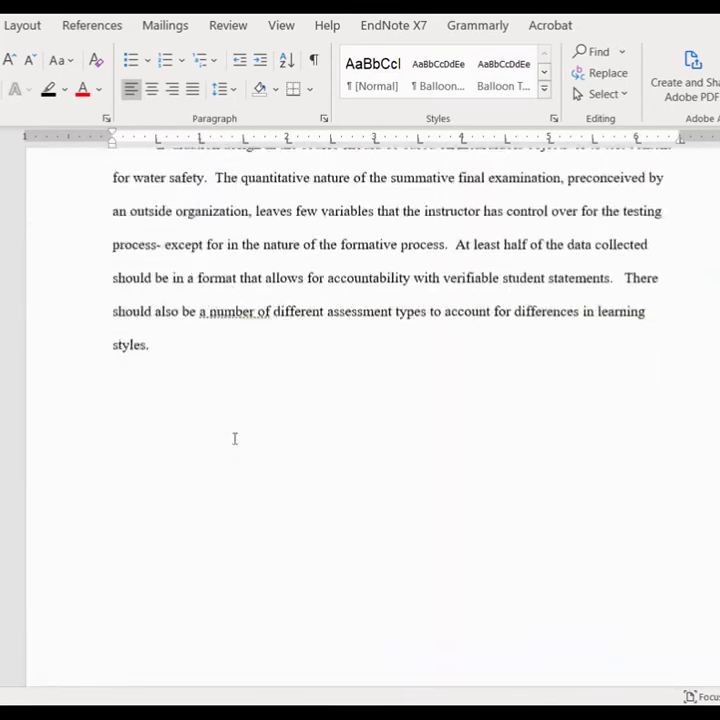
scroll(234, 437, "down", 4)
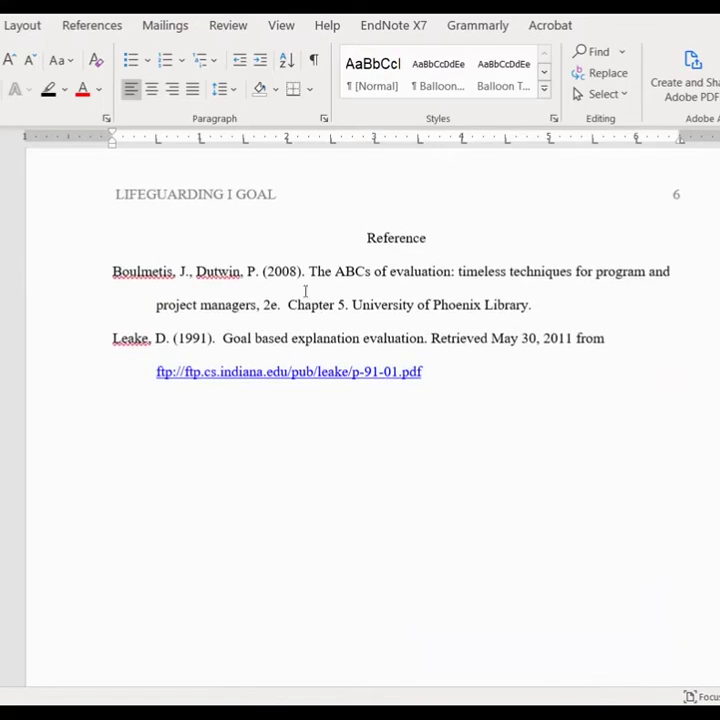
Return from the Reference page to page 2 and review the Lifeguarding I Goal title and its introduction paragraphs.
scroll(286, 426, "up", 5)
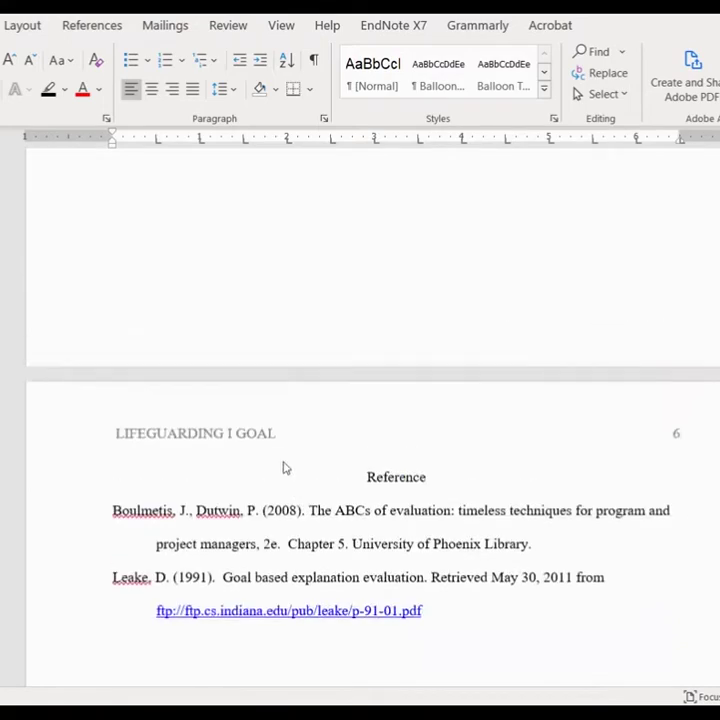
scroll(283, 476, "up", 10)
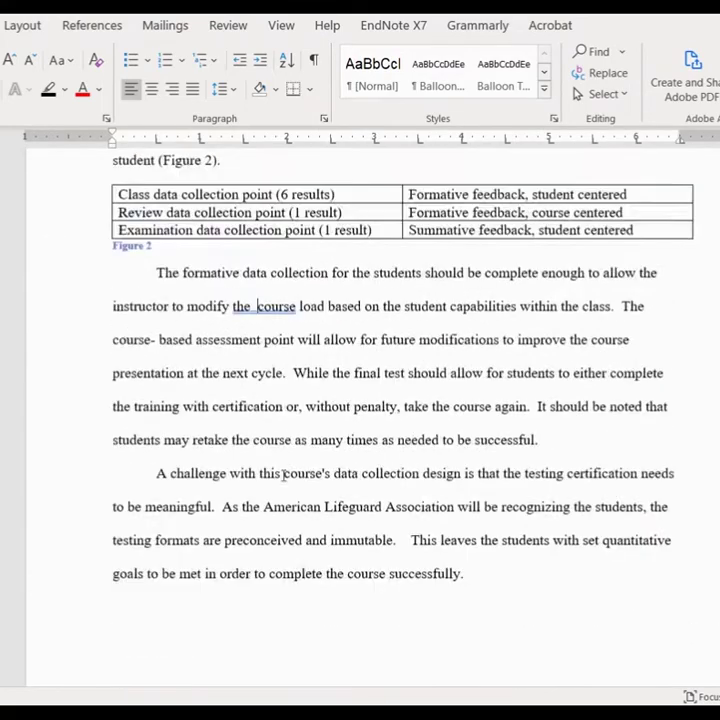
scroll(284, 478, "up", 15)
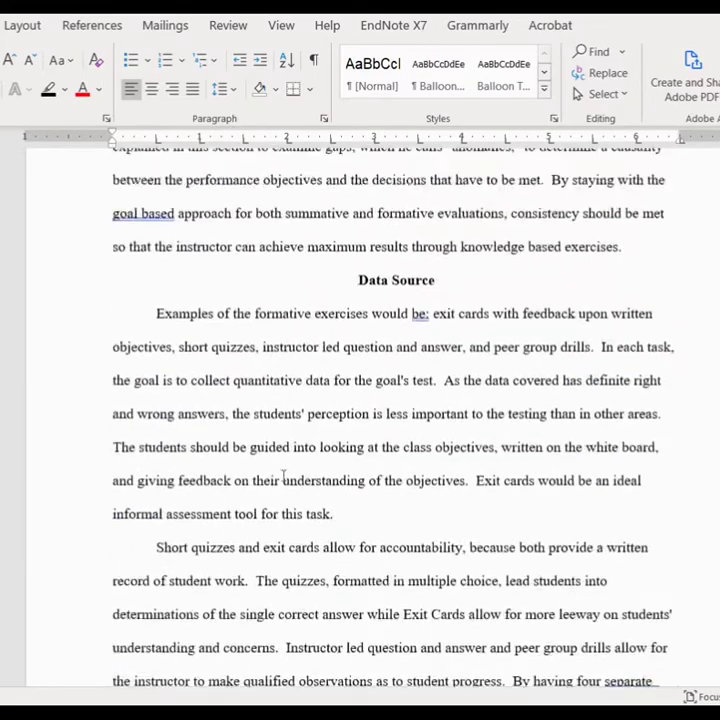
scroll(285, 476, "up", 12)
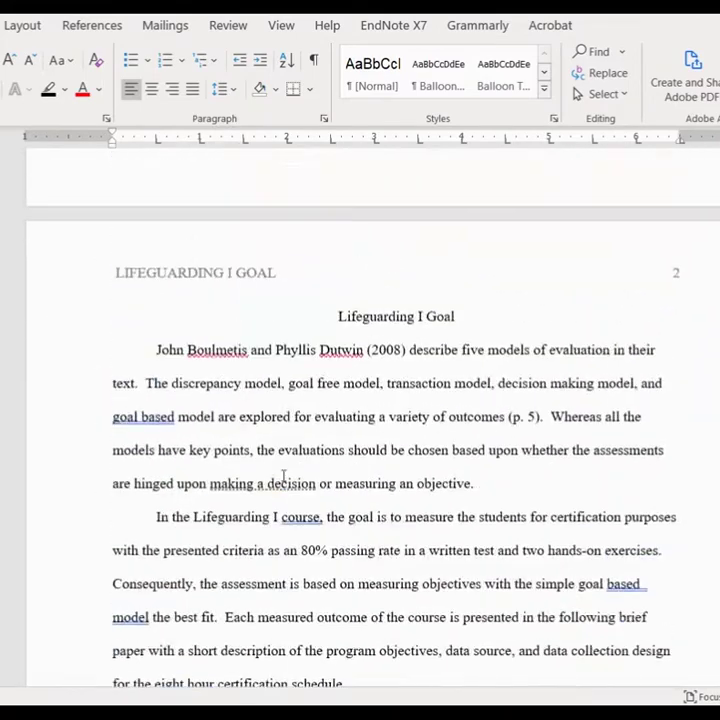
scroll(283, 472, "up", 1)
scroll(283, 472, "down", 7)
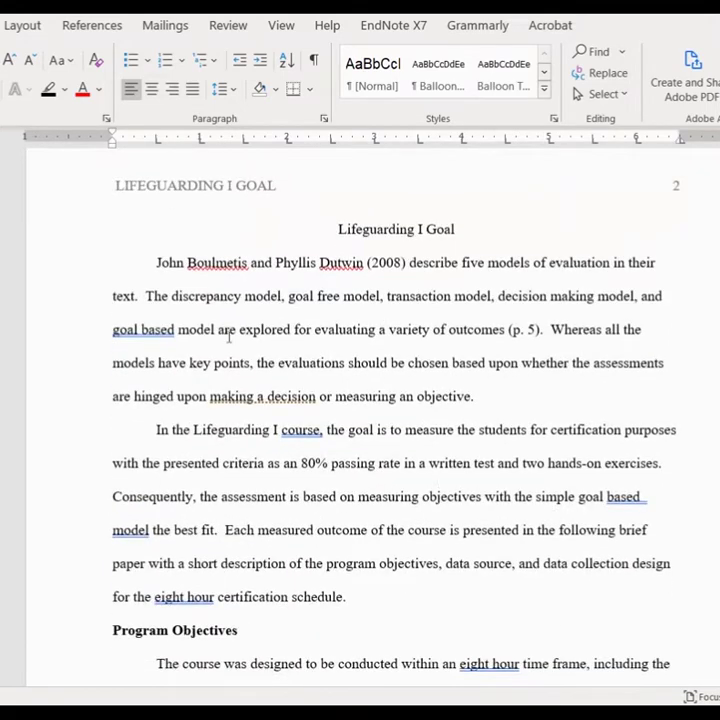
scroll(233, 345, "down", 2)
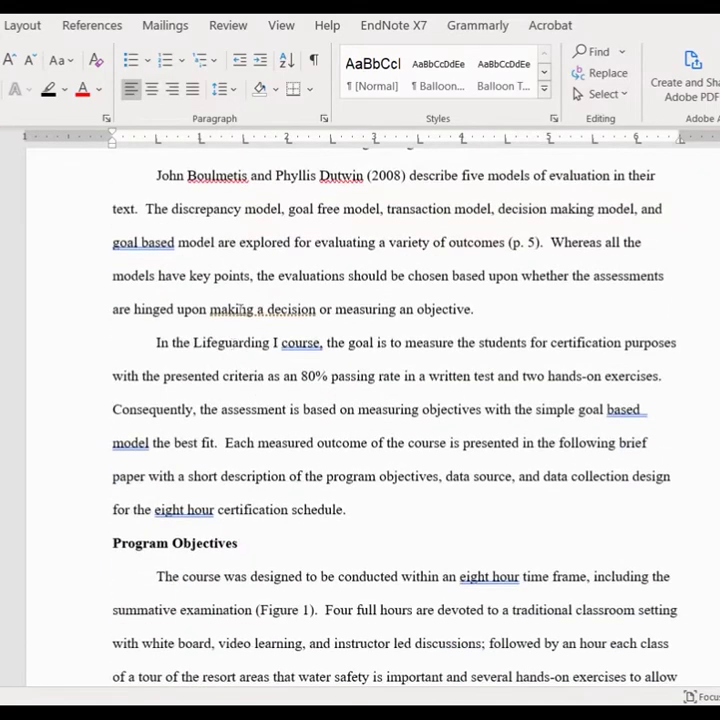
scroll(257, 386, "up", 1)
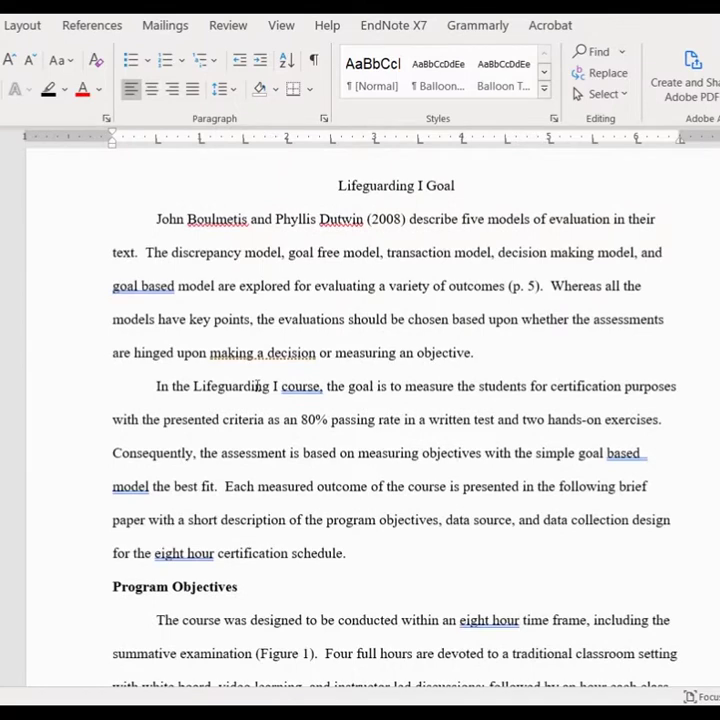
Delete the extra space before "course load" in the paragraph below the Figure 2 table on page 4.
scroll(257, 386, "down", 5)
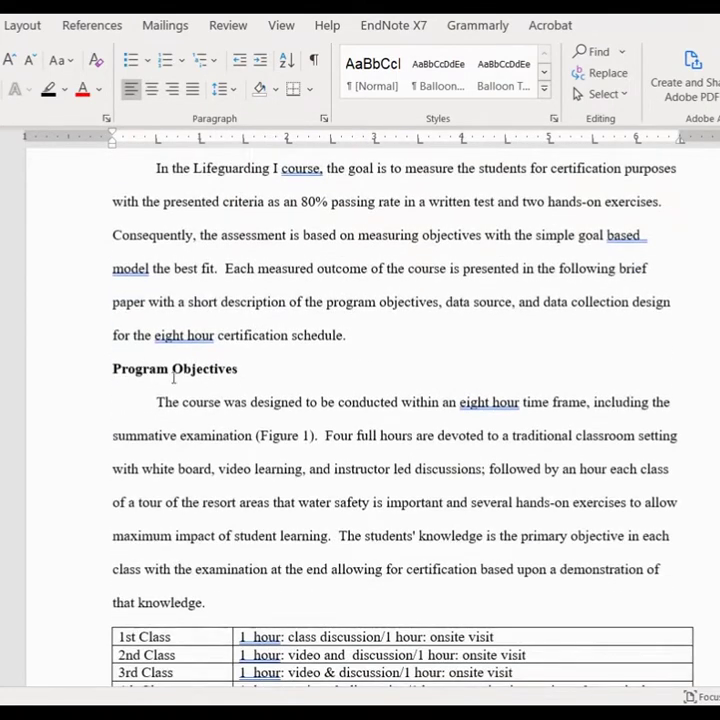
scroll(218, 370, "down", 6)
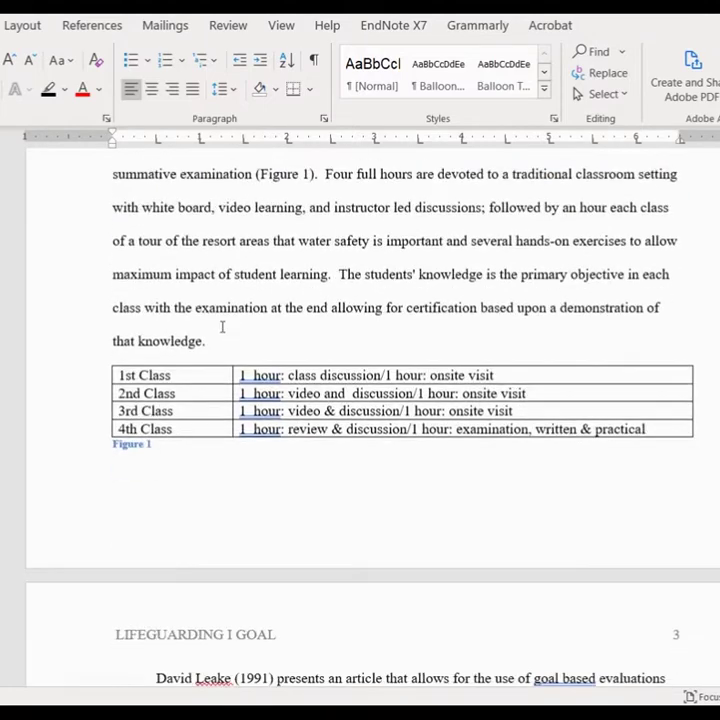
scroll(229, 308, "down", 11)
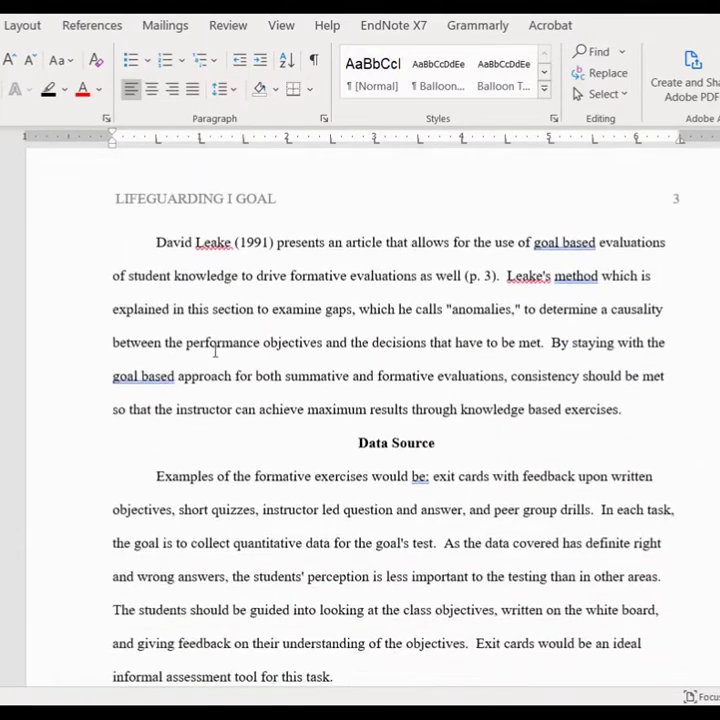
scroll(203, 321, "down", 9)
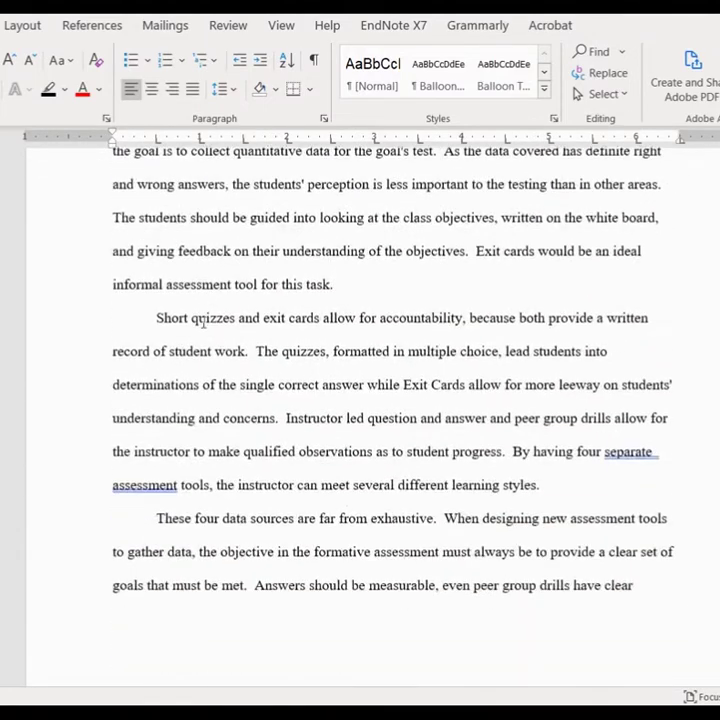
scroll(203, 321, "down", 11)
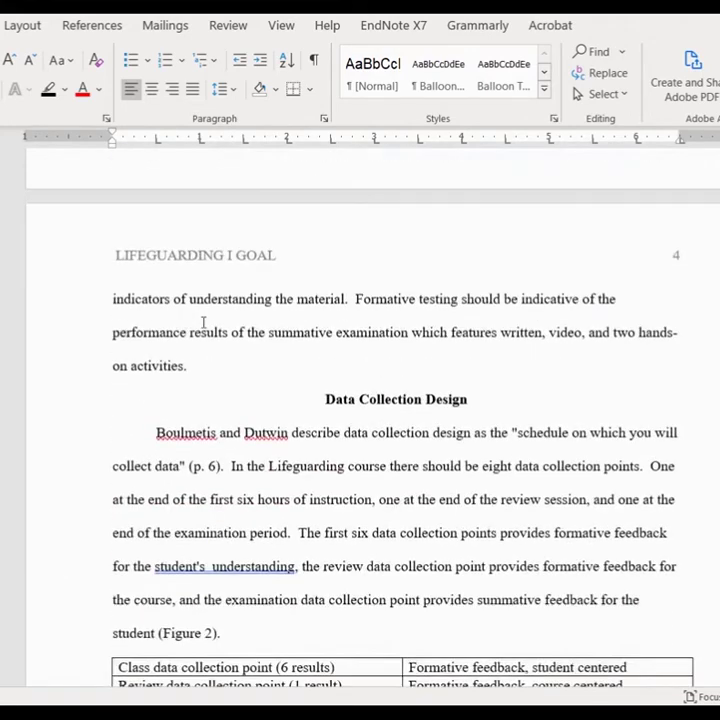
scroll(203, 322, "down", 6)
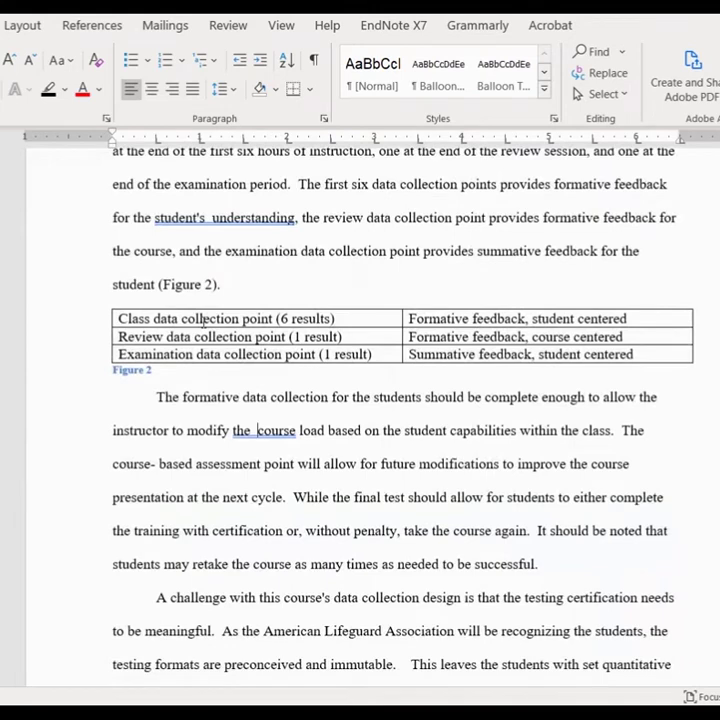
key("BackSpace")
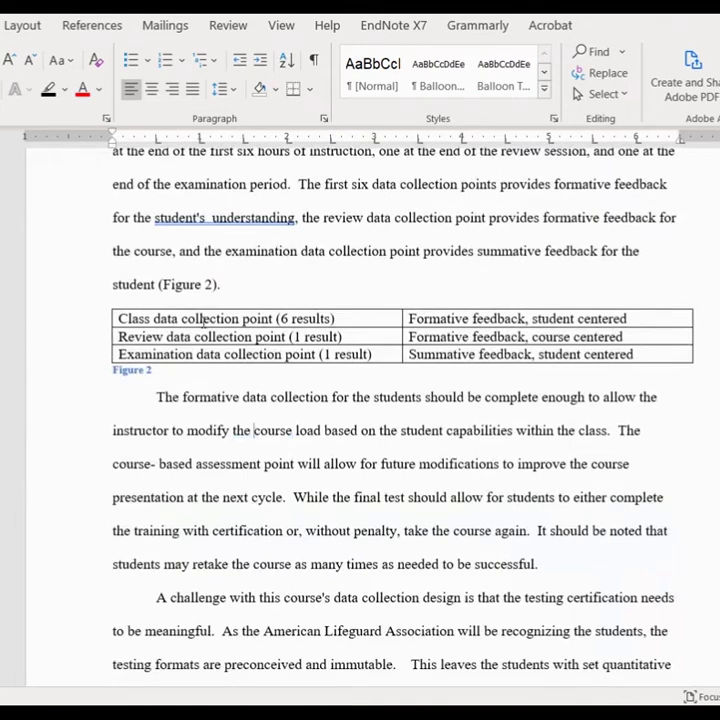
Remove the two extra spaces before "This leaves the students" in the last paragraph of page 4.
scroll(193, 394, "down", 6)
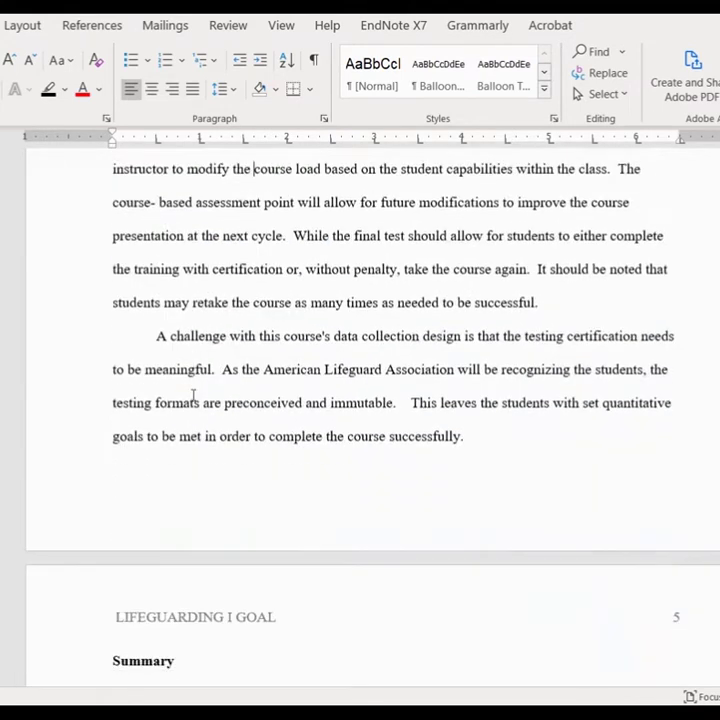
left_click(411, 404)
key("BackSpace")
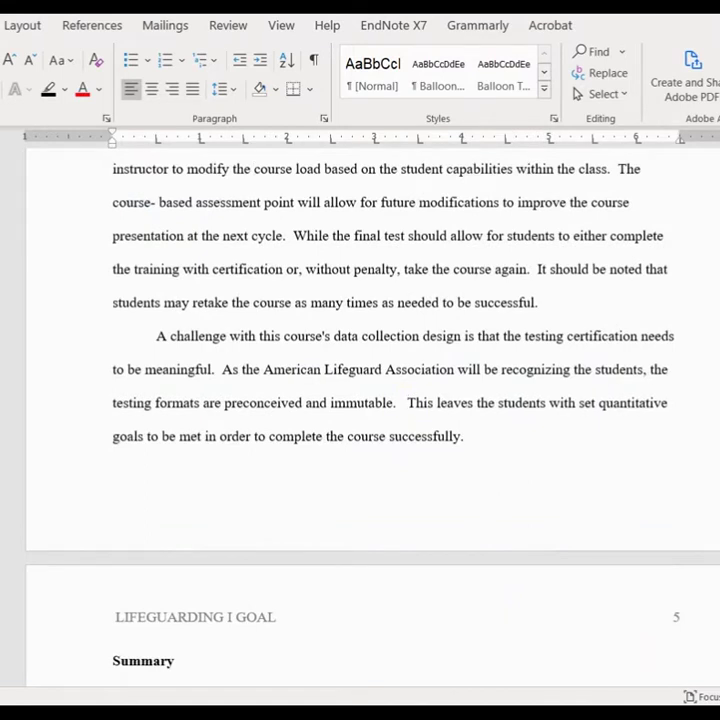
key("BackSpace")
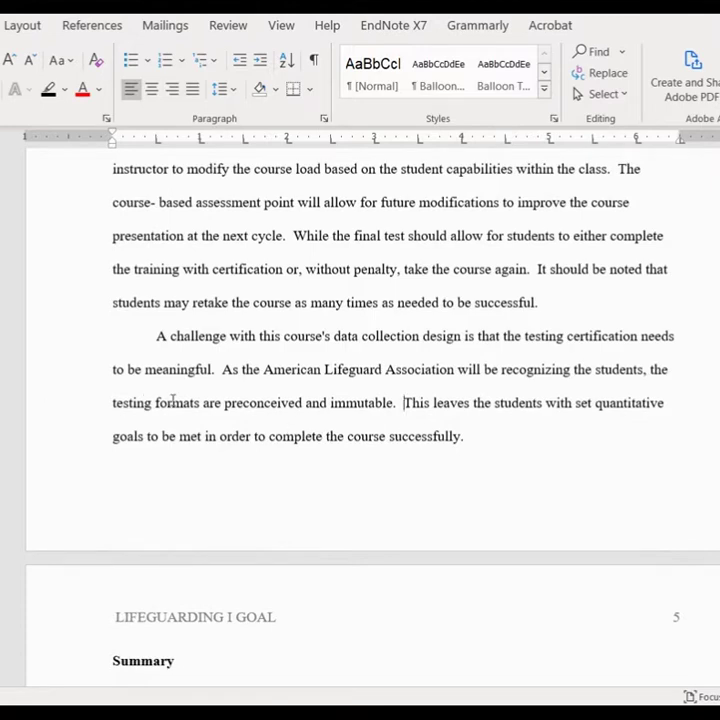
Examine the Summary heading and its paragraph on page 5, and go back to the end of page 3.
scroll(174, 405, "down", 1)
scroll(174, 407, "down", 3)
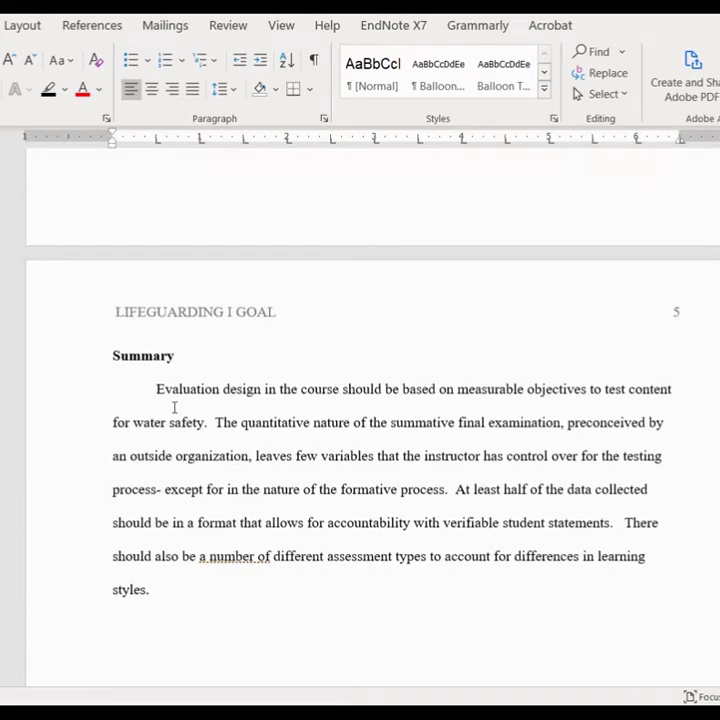
scroll(174, 407, "down", 3)
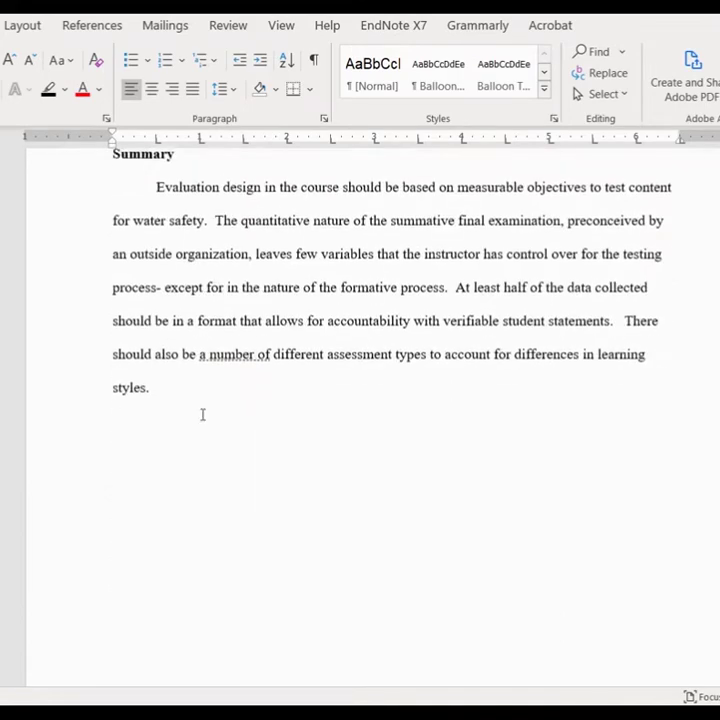
scroll(214, 408, "up", 3)
scroll(214, 408, "up", 12)
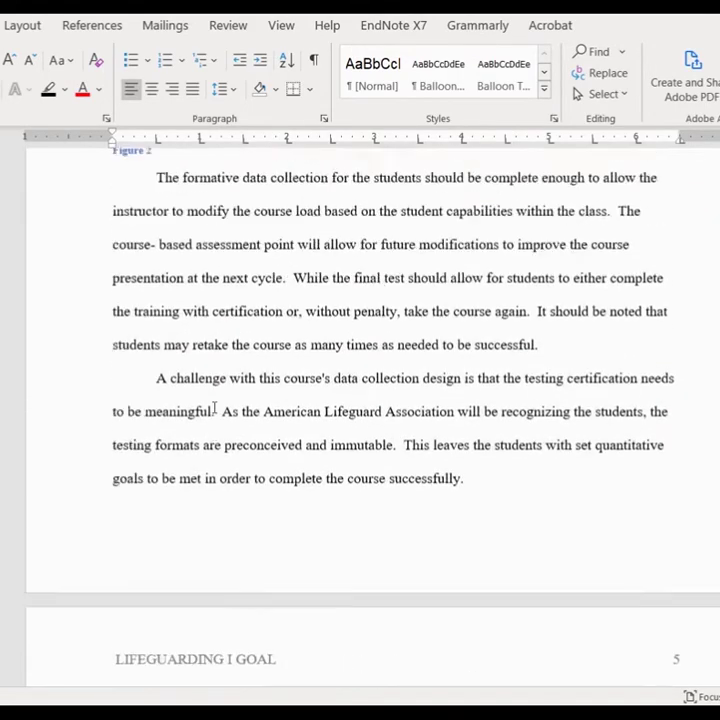
scroll(214, 408, "up", 5)
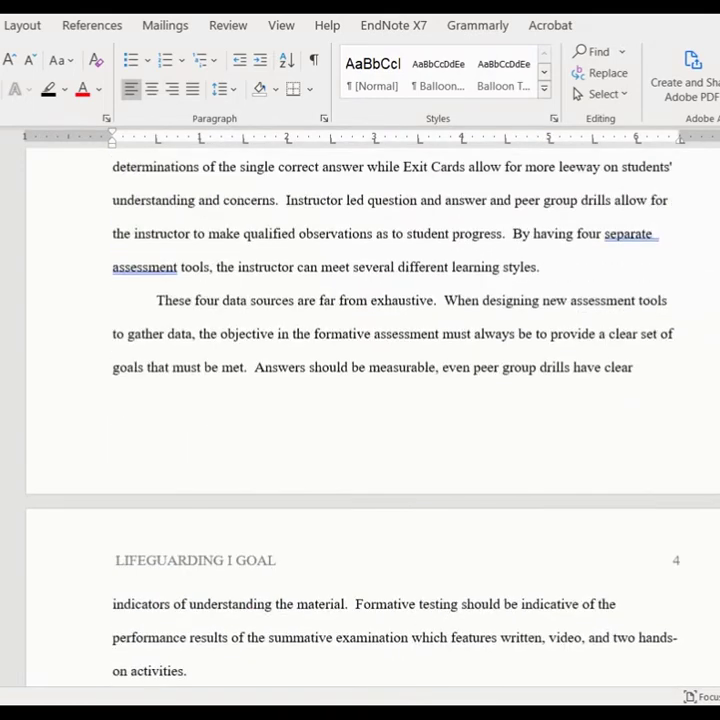
Switch to the Cognition paper to view its first body page, and return to the Lifeguarding I Goal paper.
left_click(350, 592)
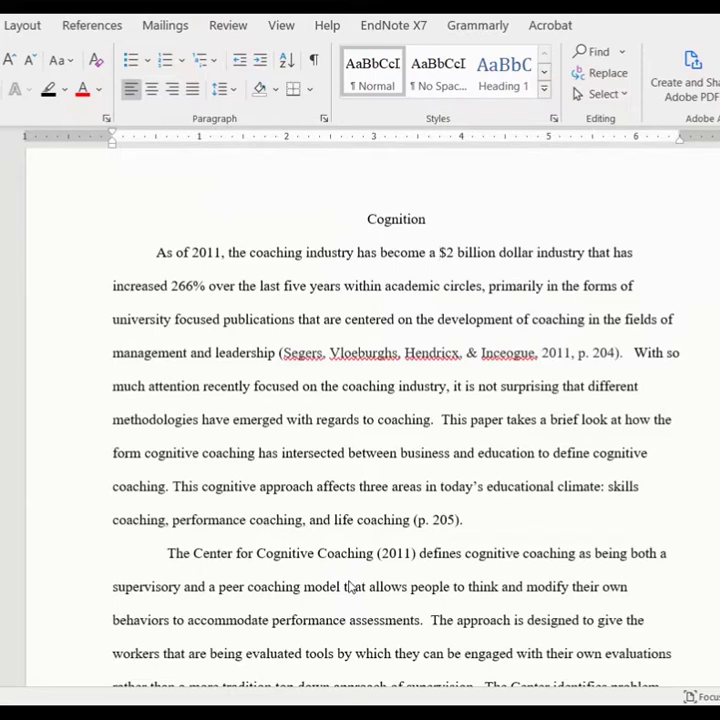
mouse_move(430, 705)
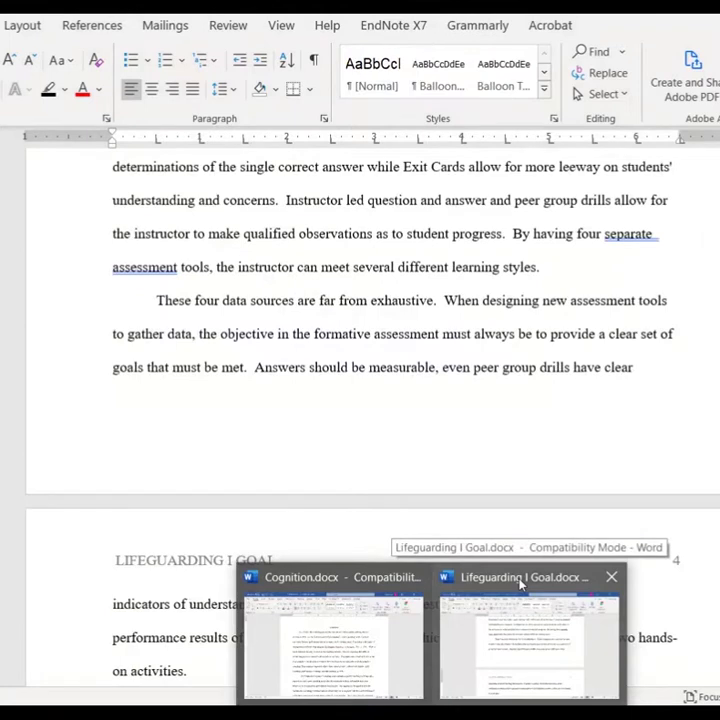
left_click(520, 583)
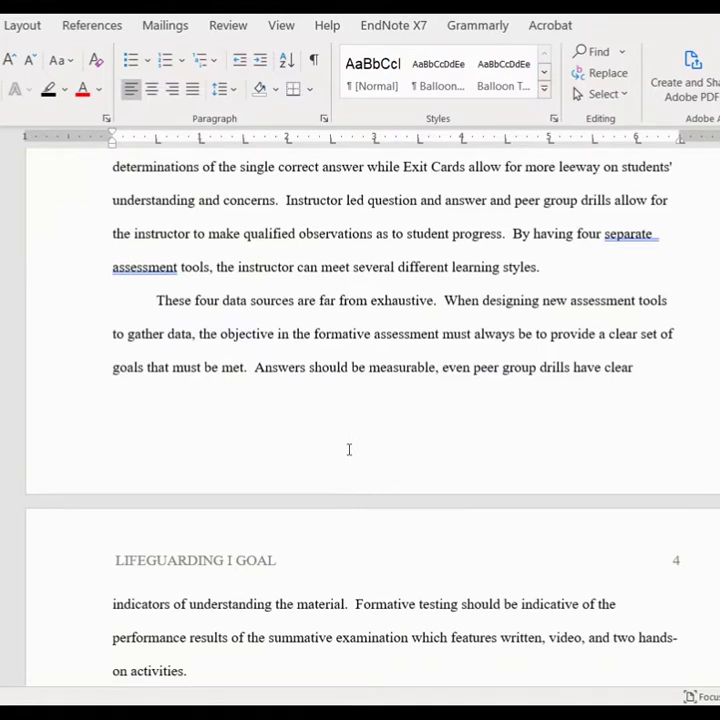
Go back past the Data Source and Program Objectives sections and review the introduction and the title page with its running head.
scroll(349, 449, "up", 8)
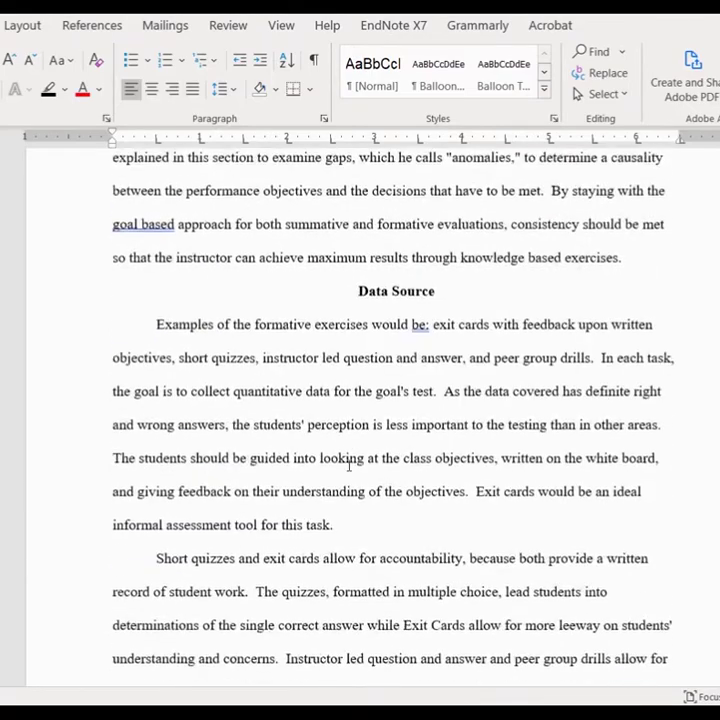
scroll(349, 465, "up", 10)
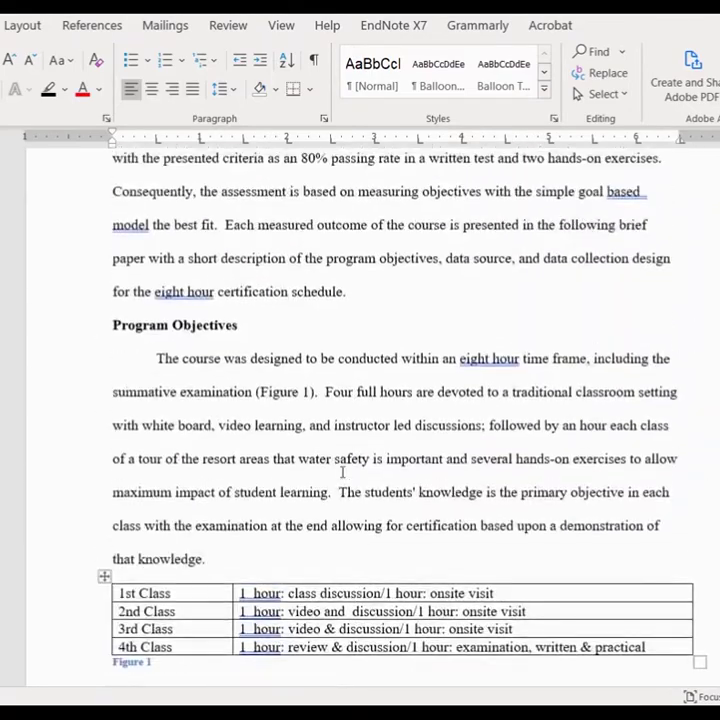
scroll(341, 472, "up", 3)
scroll(342, 471, "down", 6)
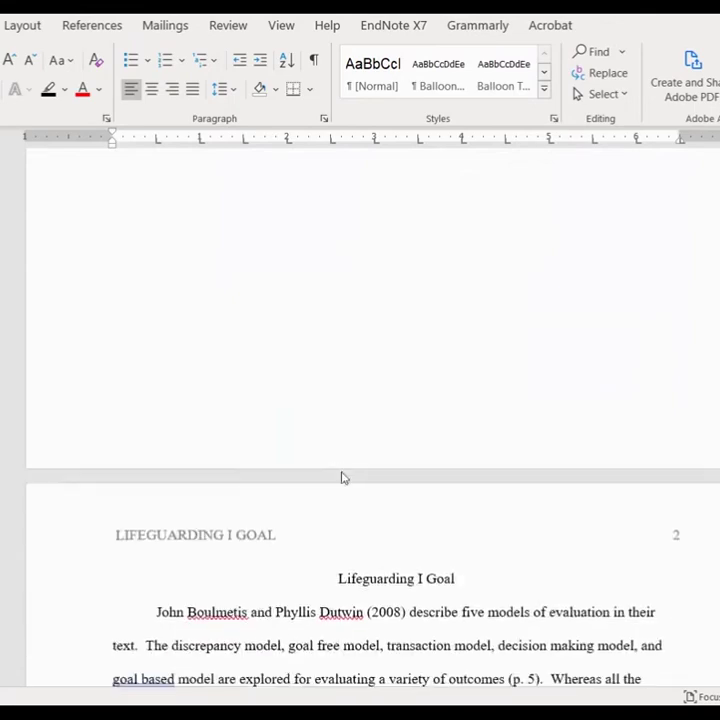
scroll(341, 470, "down", 1)
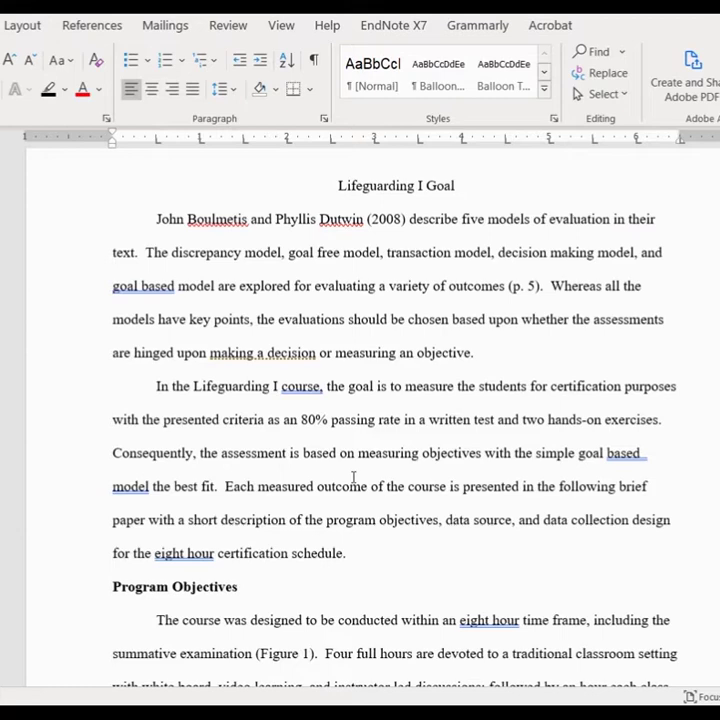
scroll(316, 493, "up", 10)
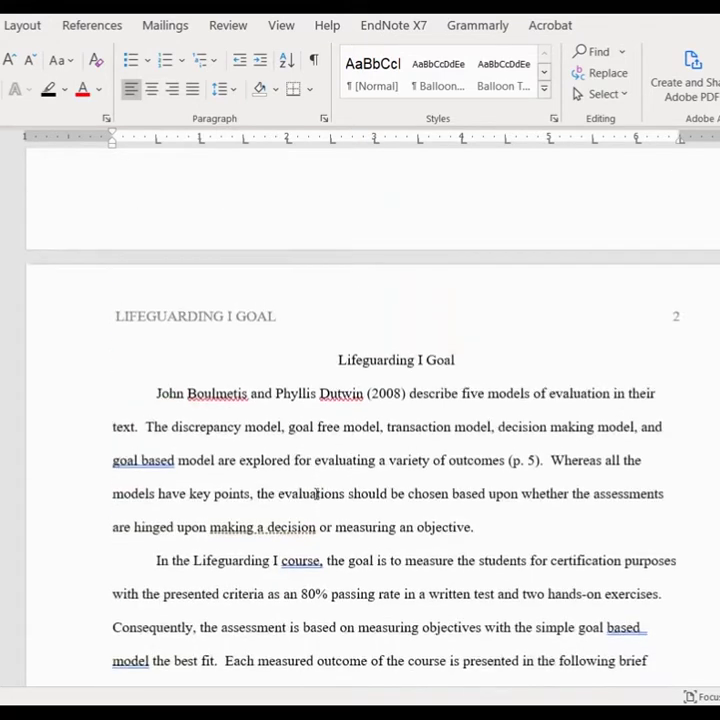
scroll(283, 491, "up", 3)
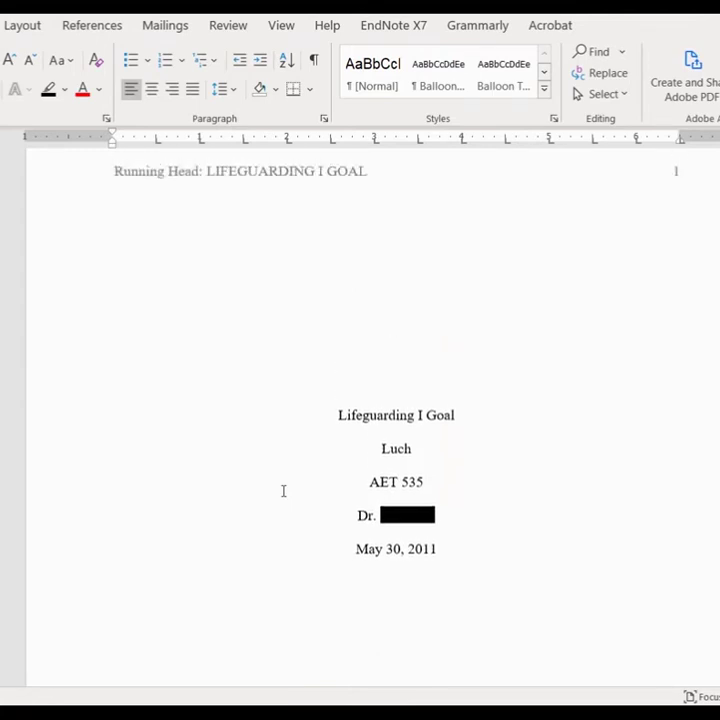
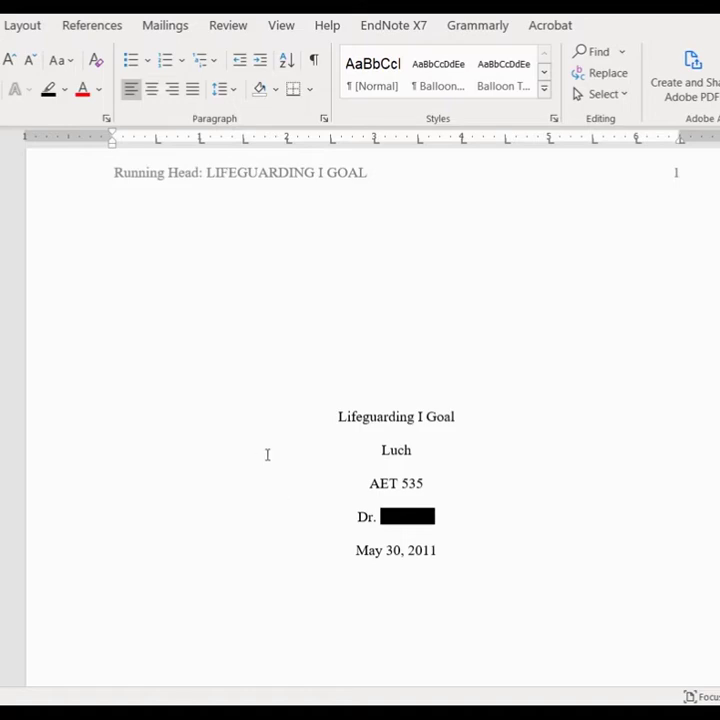
Review the Lifeguarding I Goal paper from the title page through the introduction, Program Objectives section and Figure 1 table to the Data Source heading.
scroll(257, 450, "down", 5)
scroll(251, 451, "down", 12)
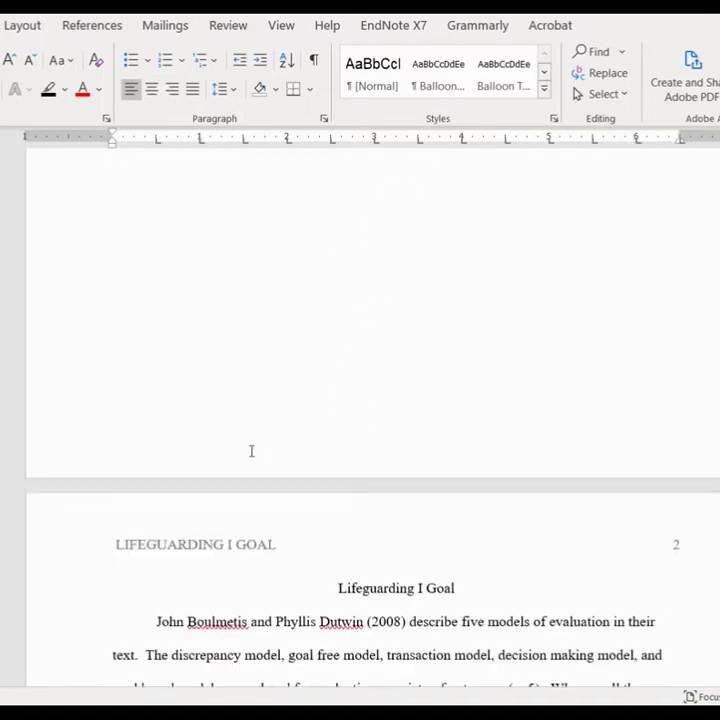
scroll(251, 451, "down", 1)
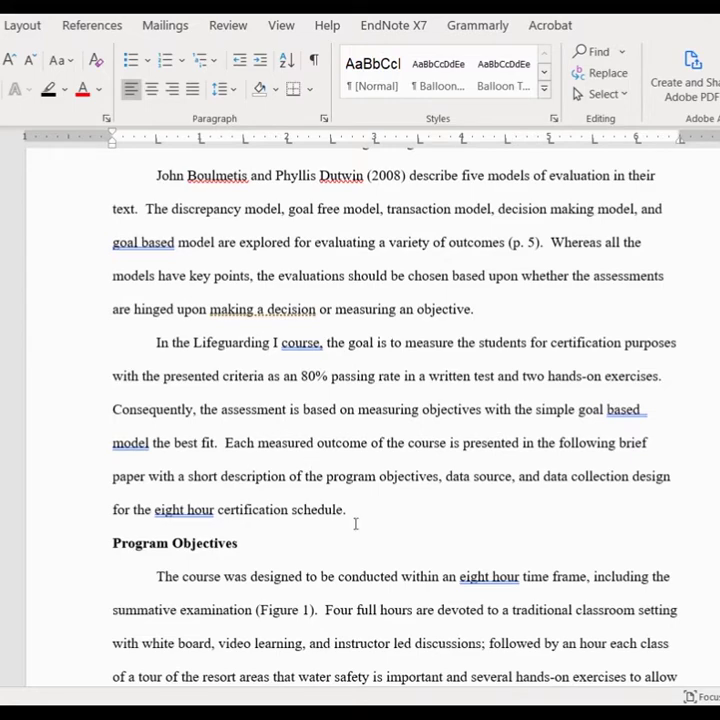
mouse_move(431, 712)
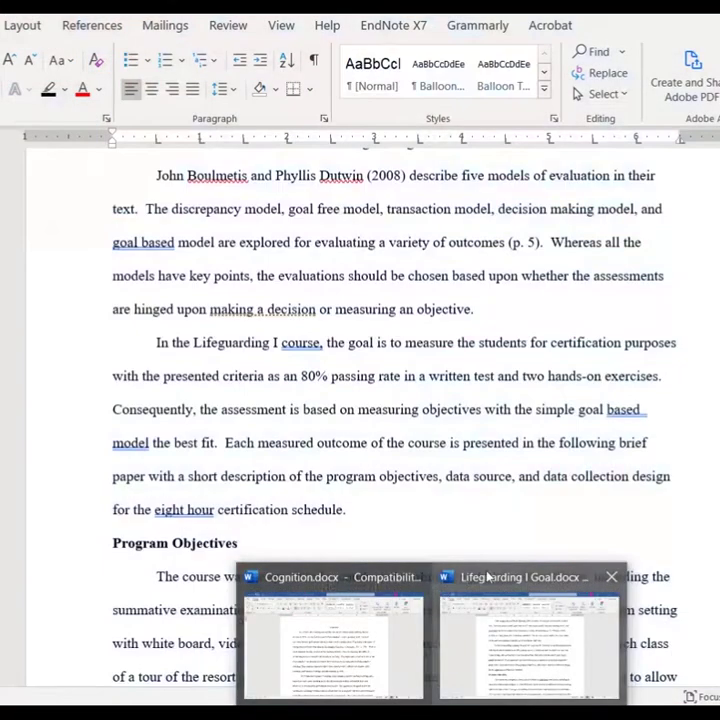
left_click(487, 577)
scroll(487, 572, "up", 1)
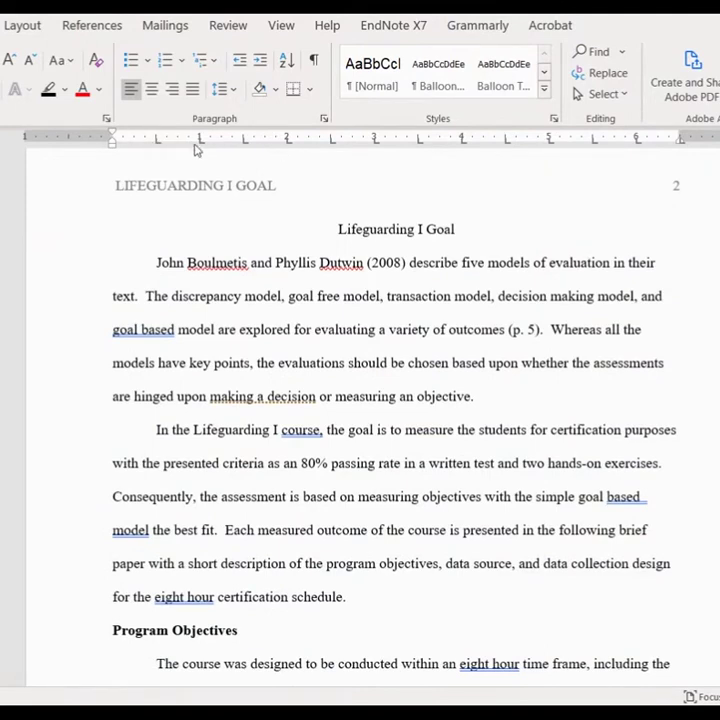
scroll(250, 320, "down", 6)
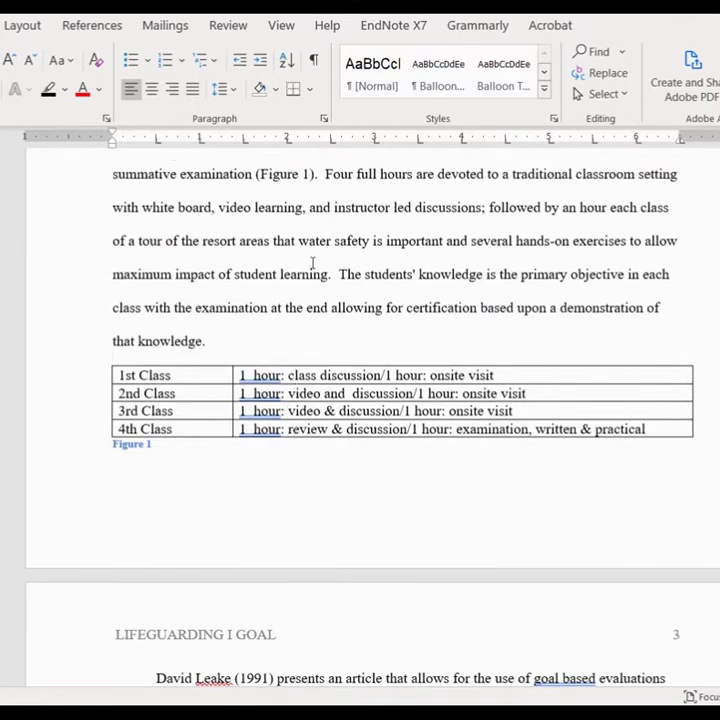
scroll(318, 345, "down", 3)
scroll(313, 349, "down", 2)
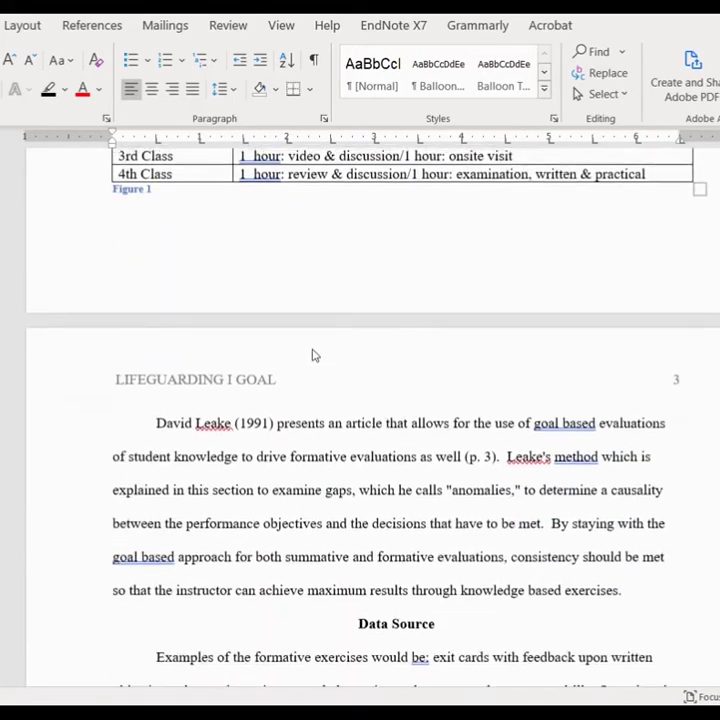
Center the Program Objectives heading on page 2.
scroll(313, 355, "up", 10)
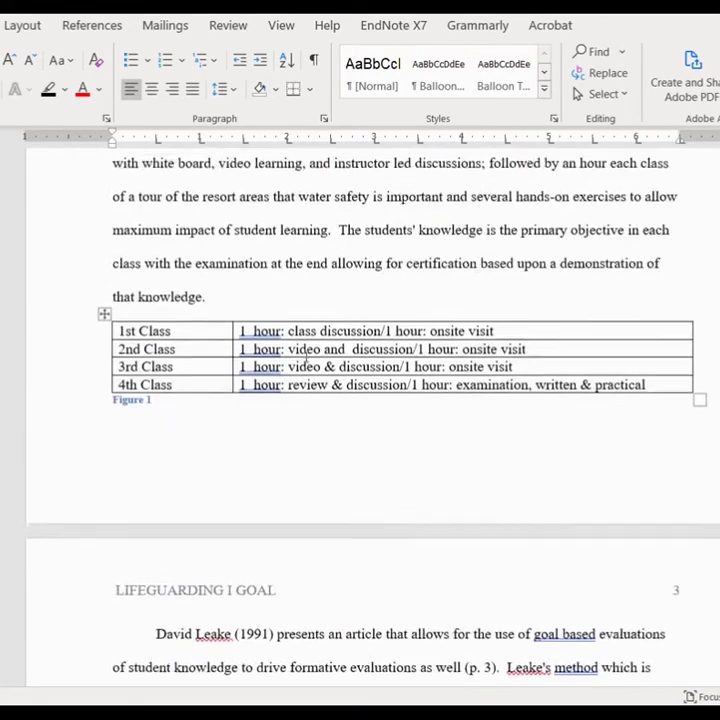
scroll(300, 356, "up", 9)
scroll(264, 352, "down", 3)
scroll(264, 352, "down", 4)
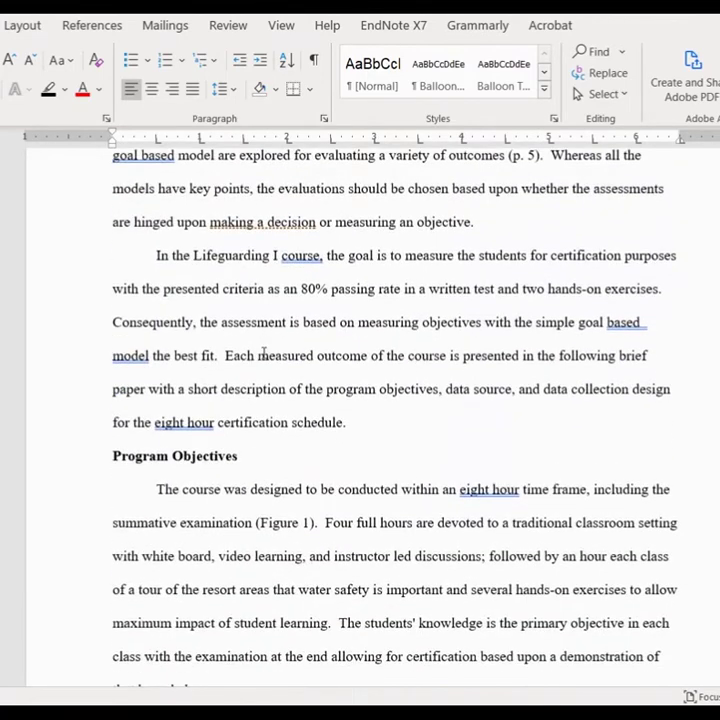
left_click(170, 456)
left_click(151, 89)
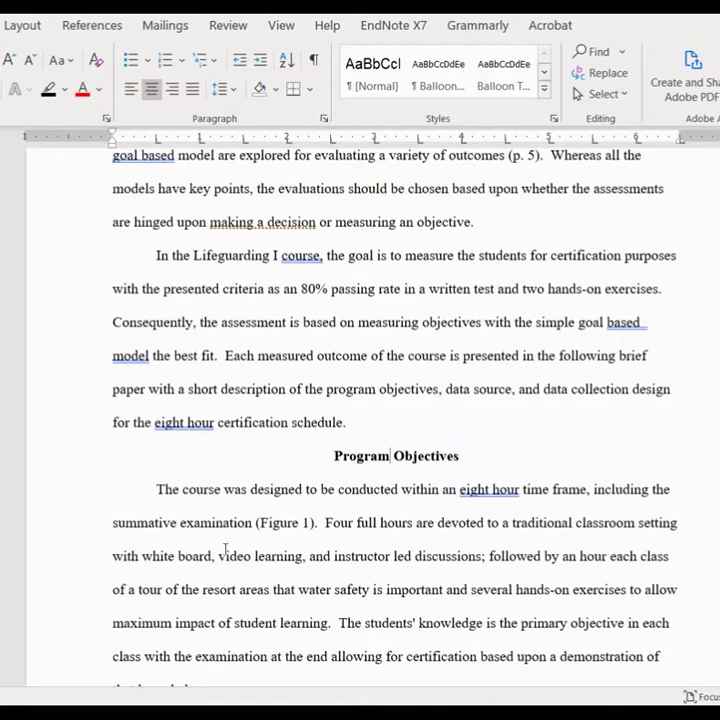
Compare the Program Objectives heading and its section with the pages before and after it, including the Figure 1 table.
scroll(222, 480, "down", 6)
scroll(220, 470, "down", 6)
scroll(286, 409, "down", 8)
scroll(286, 409, "up", 15)
scroll(286, 409, "up", 12)
scroll(286, 410, "up", 4)
scroll(286, 410, "down", 6)
scroll(286, 410, "down", 12)
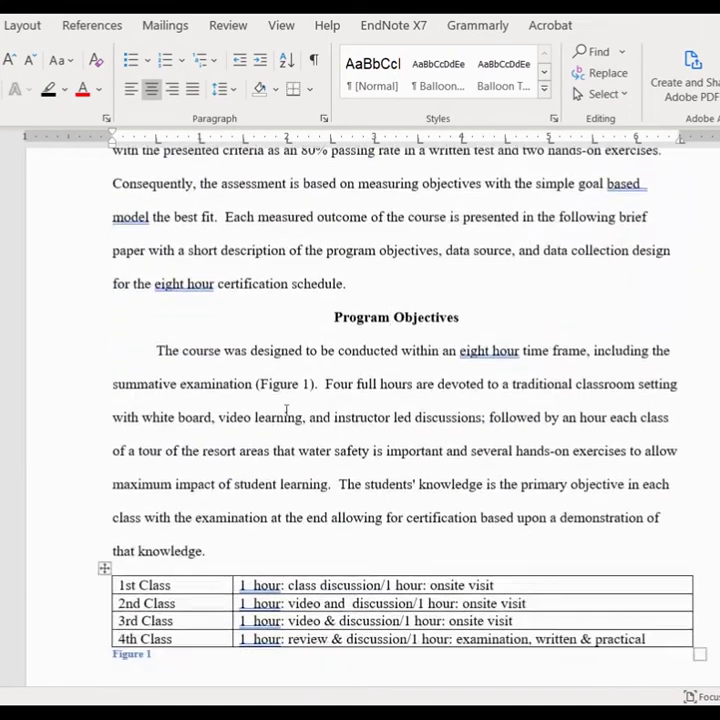
scroll(286, 410, "down", 2)
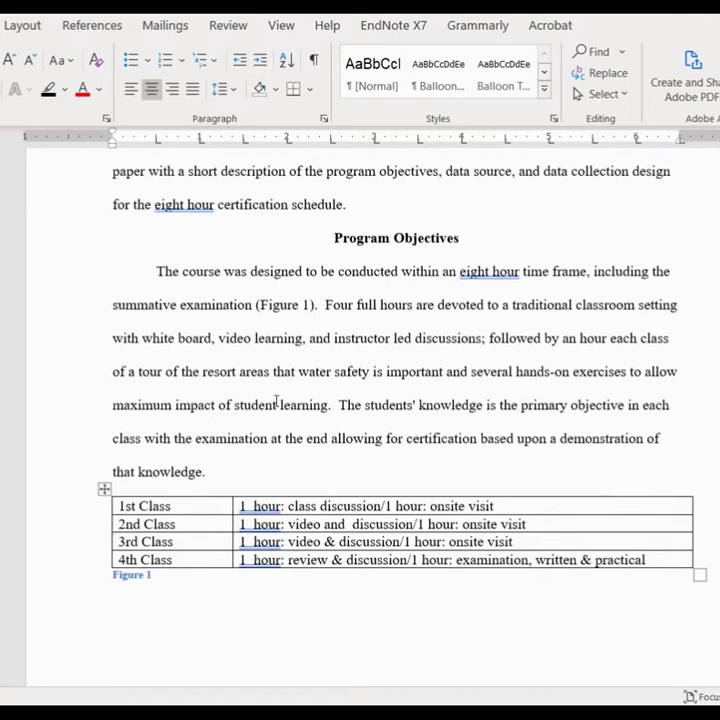
Switch to the Cognition paper and examine its body text and the paragraph starting "Part of these real world applications" on page 3.
mouse_move(431, 715)
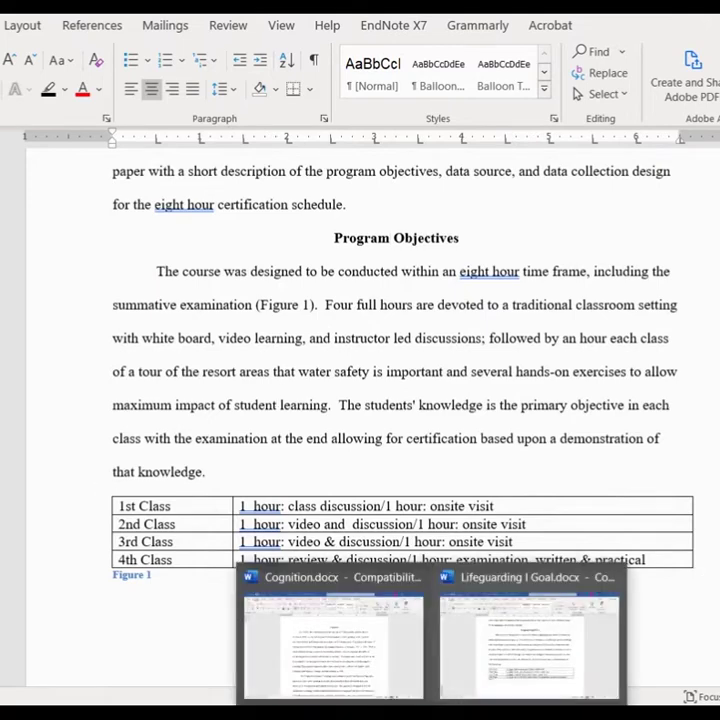
left_click(362, 580)
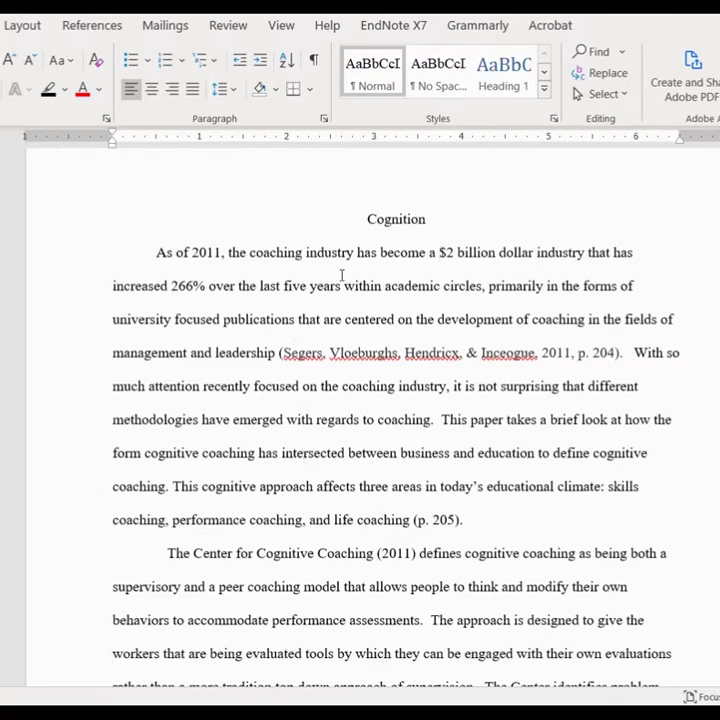
scroll(341, 275, "down", 6)
scroll(341, 275, "down", 6)
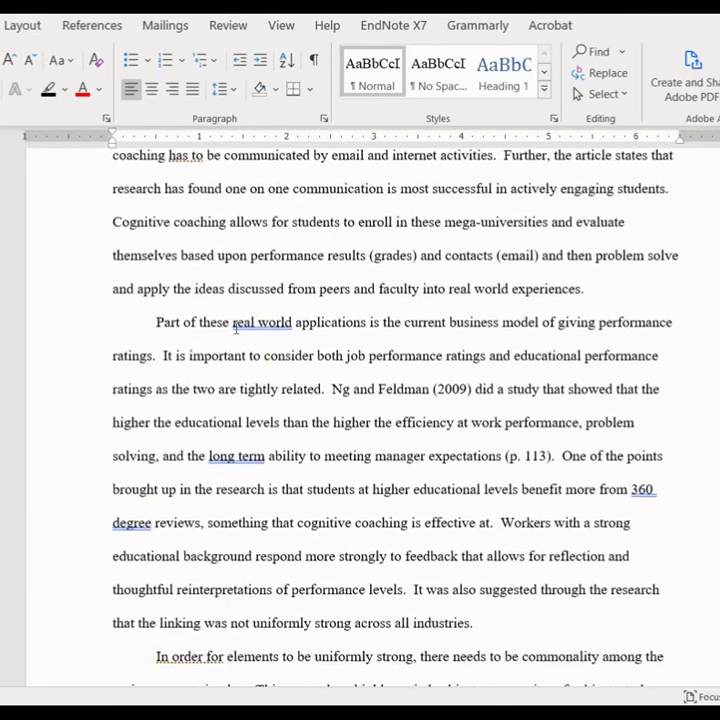
left_click(286, 323)
scroll(262, 322, "down", 2)
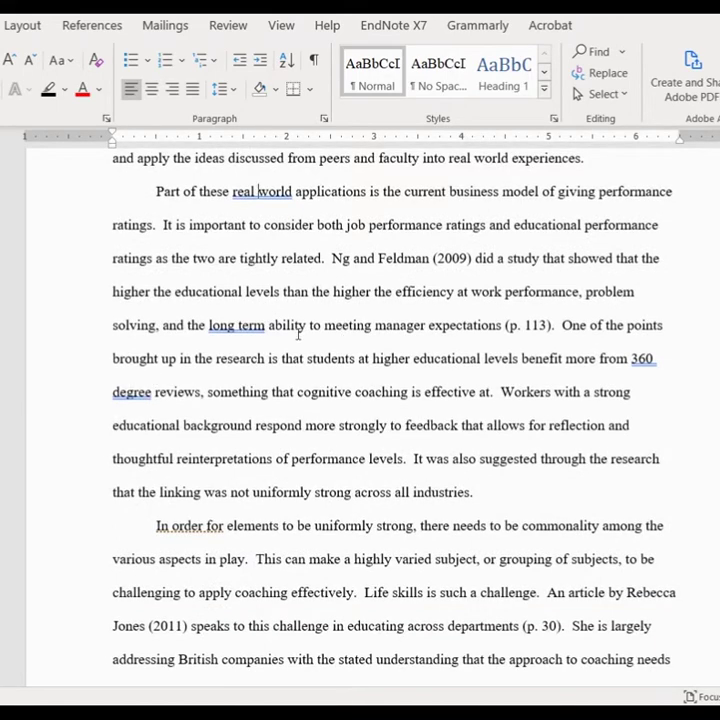
scroll(357, 392, "up", 1)
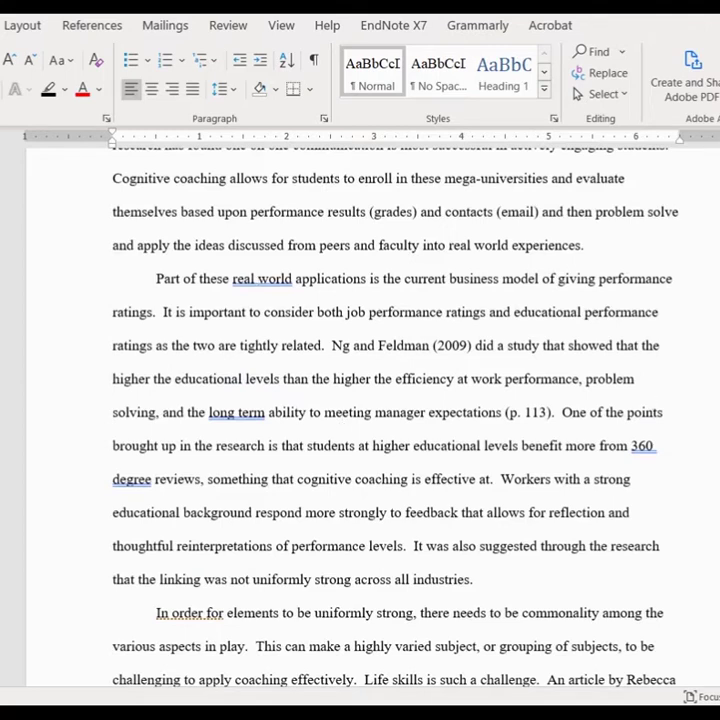
Run the Grammarly check on the Cognition paper and go back to its first body page.
scroll(651, 410, "right", 3)
scroll(245, 413, "up", 2)
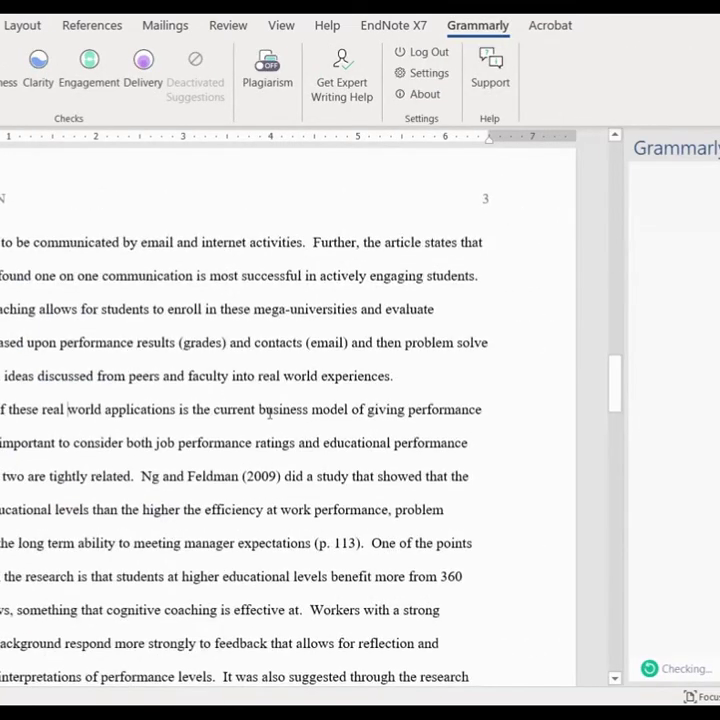
scroll(245, 413, "up", 8)
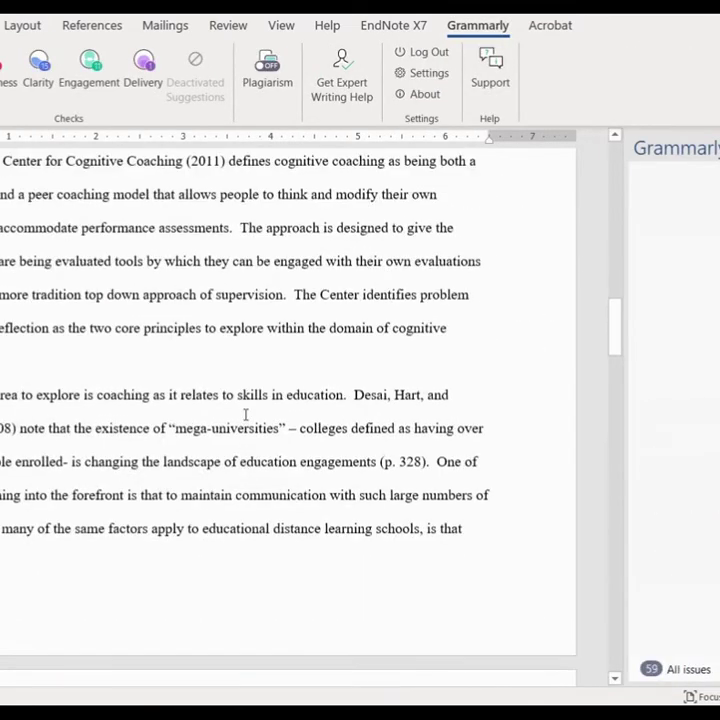
scroll(245, 413, "up", 2)
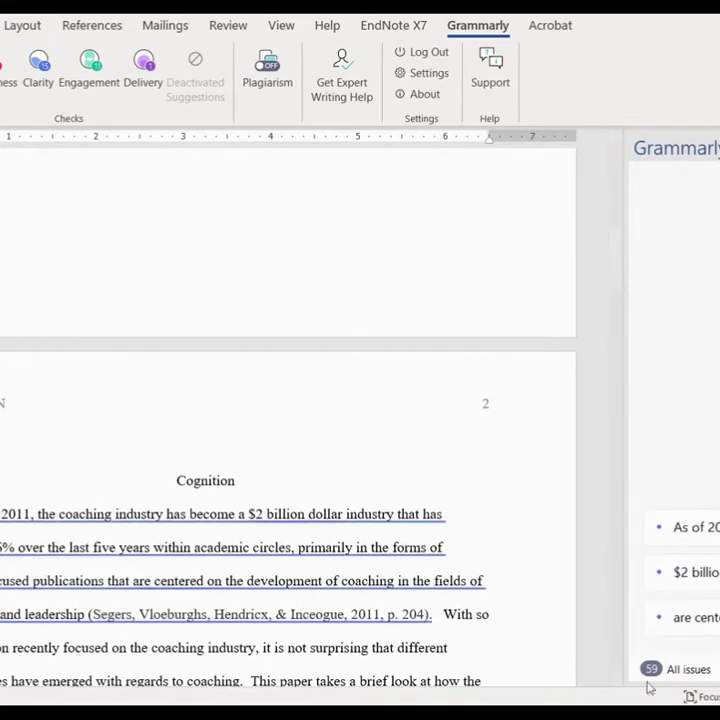
scroll(345, 408, "down", 2)
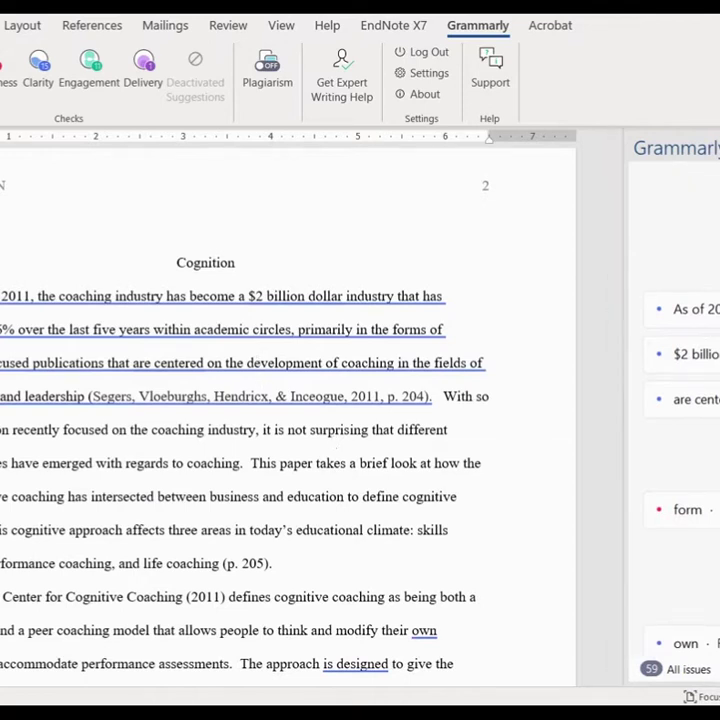
Examine the Grammarly suggestions for the first body sentence and for "$2 billion dollar", adjusting the width of the suggestions area.
left_click(702, 326)
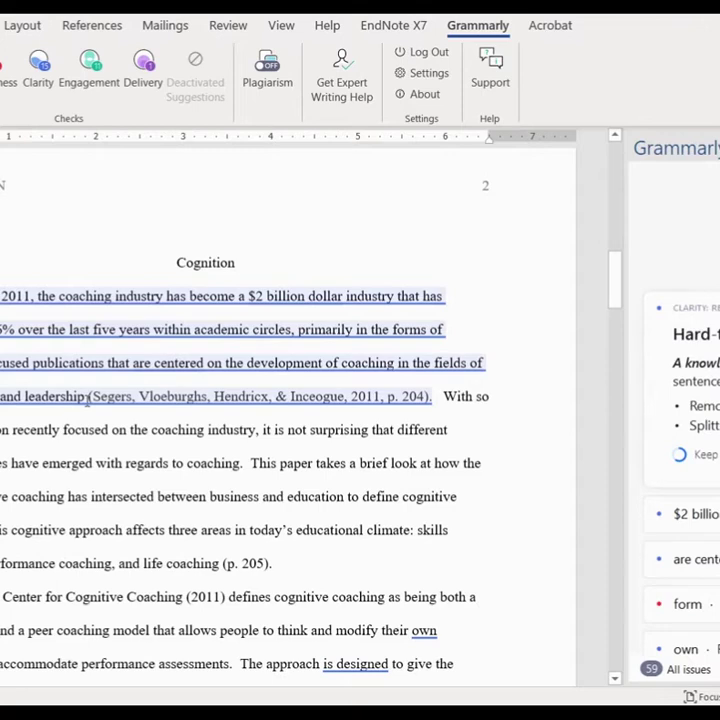
scroll(100, 394, "down", 1)
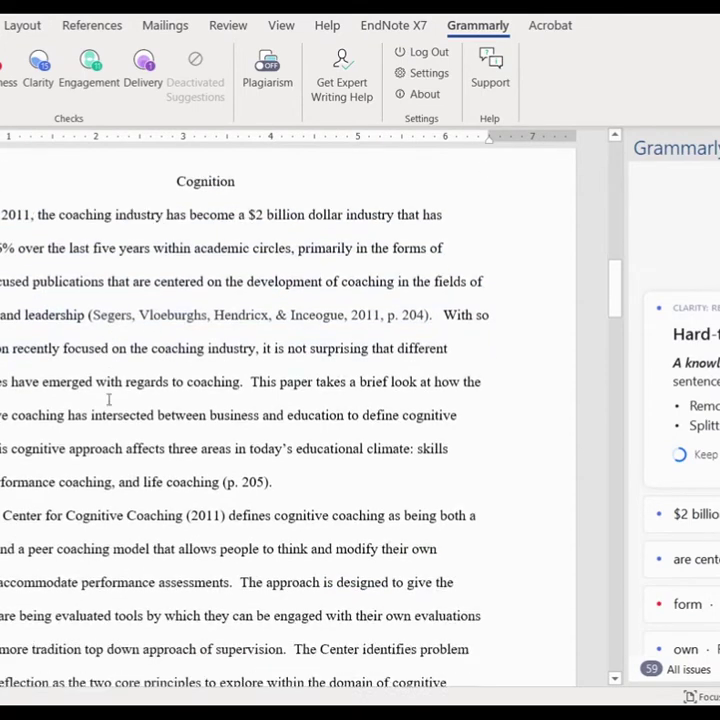
left_click(710, 427)
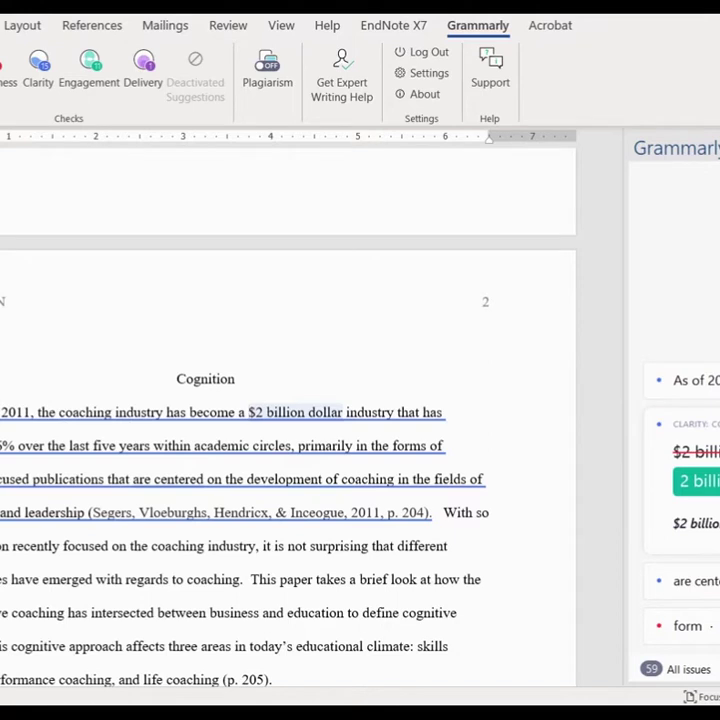
left_click_drag(622, 341, 528, 346)
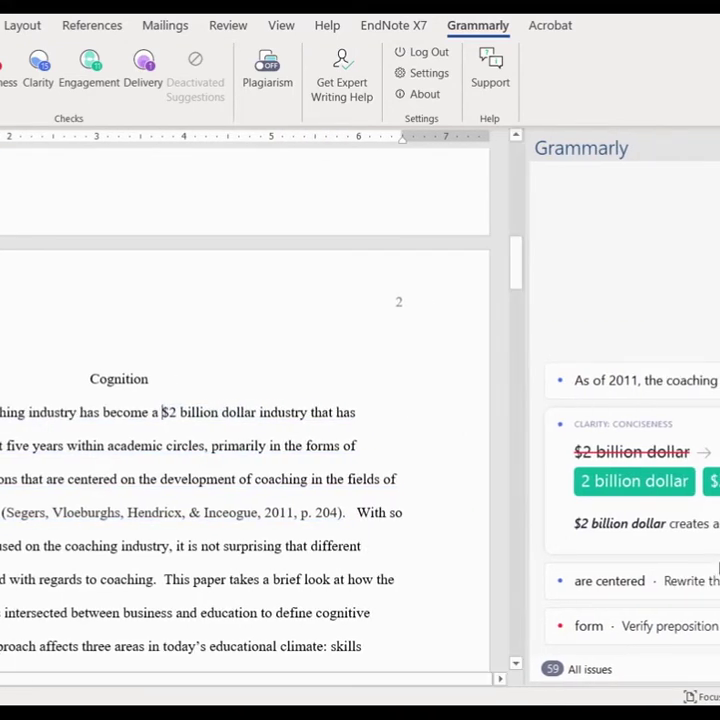
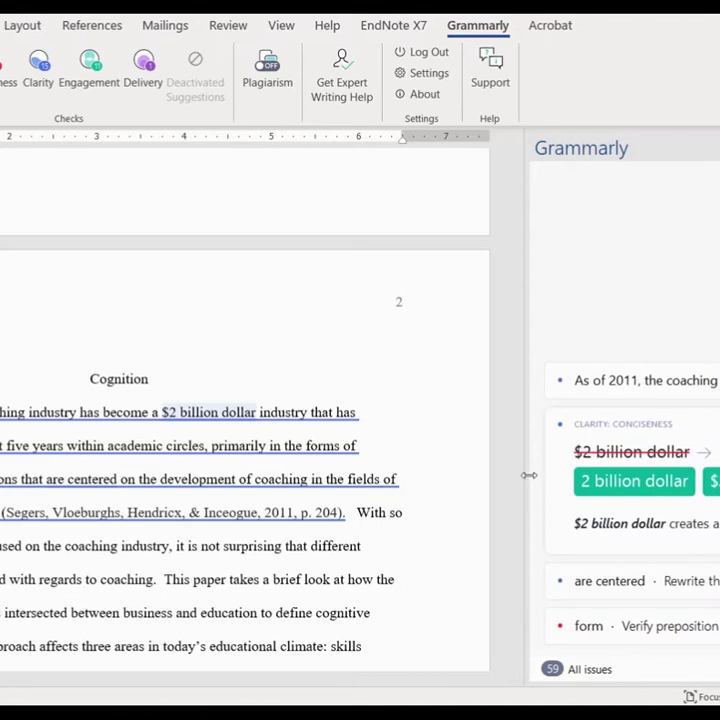
left_click_drag(548, 476, 705, 390)
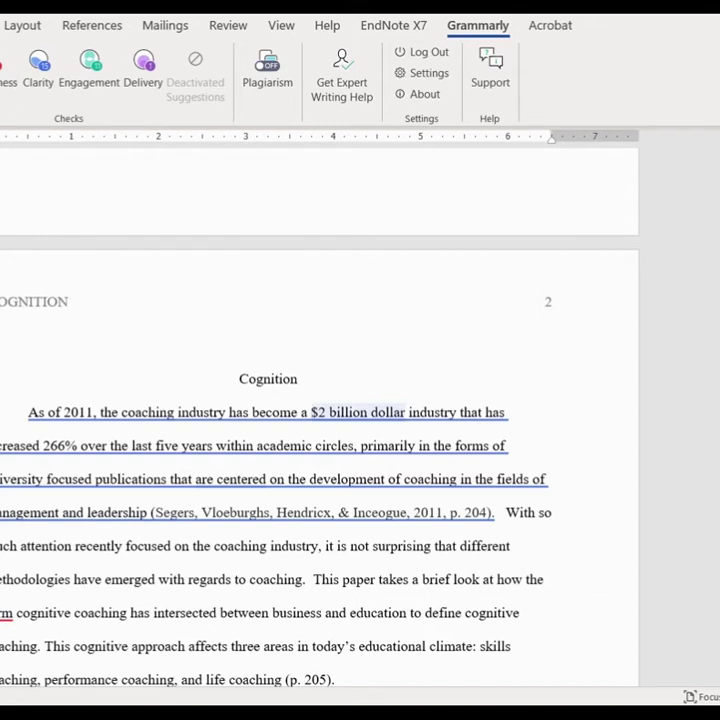
Set the Grammarly writing goals to the Academic domain.
left_click(4, 62)
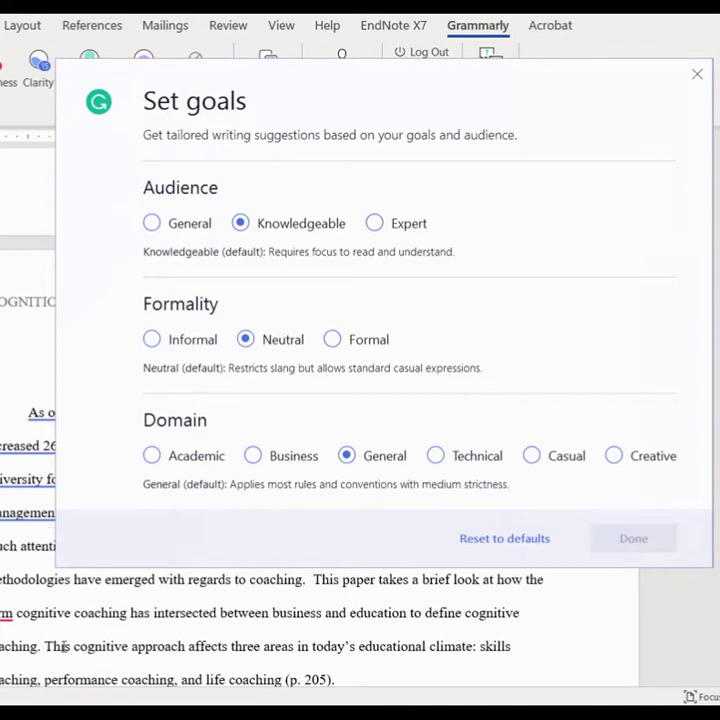
left_click(152, 456)
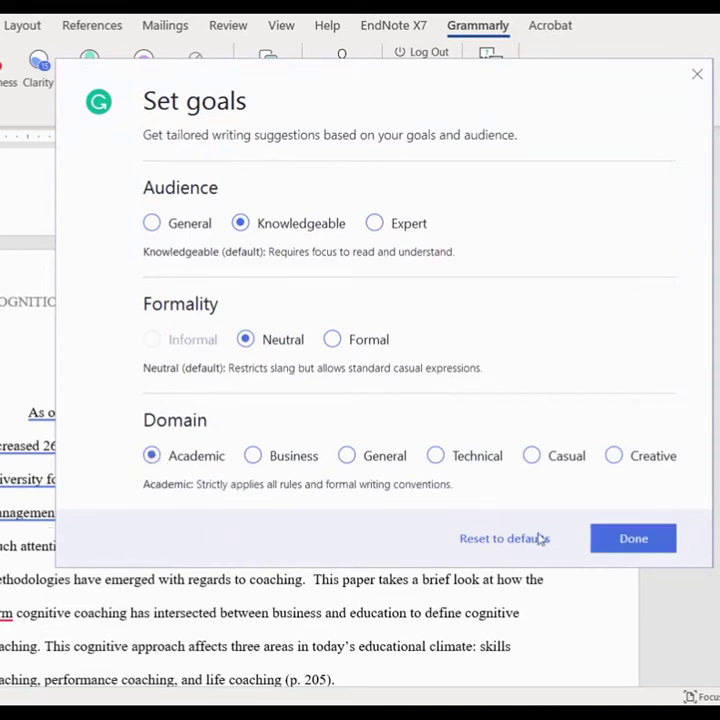
left_click(619, 541)
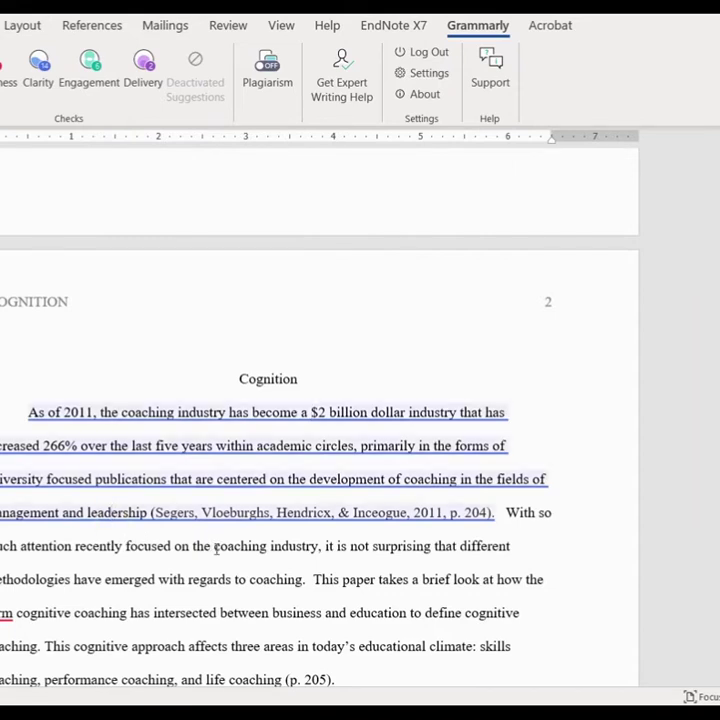
Review the Grammarly-marked text through page 3 and inspect the flagged words "coaching" and "commonality" in the paragraph starting "In order for elements".
scroll(206, 535, "down", 3)
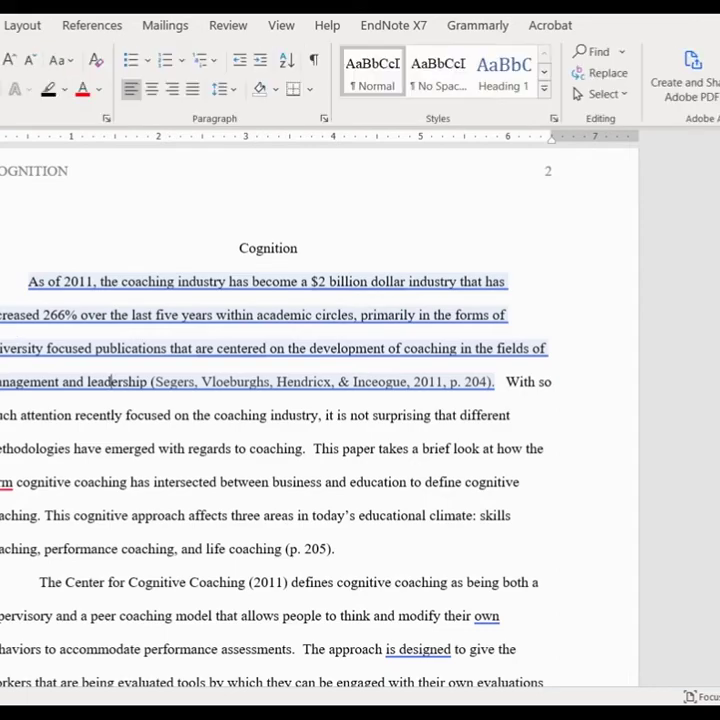
left_click(221, 452)
scroll(221, 452, "down", 1)
scroll(151, 355, "down", 6)
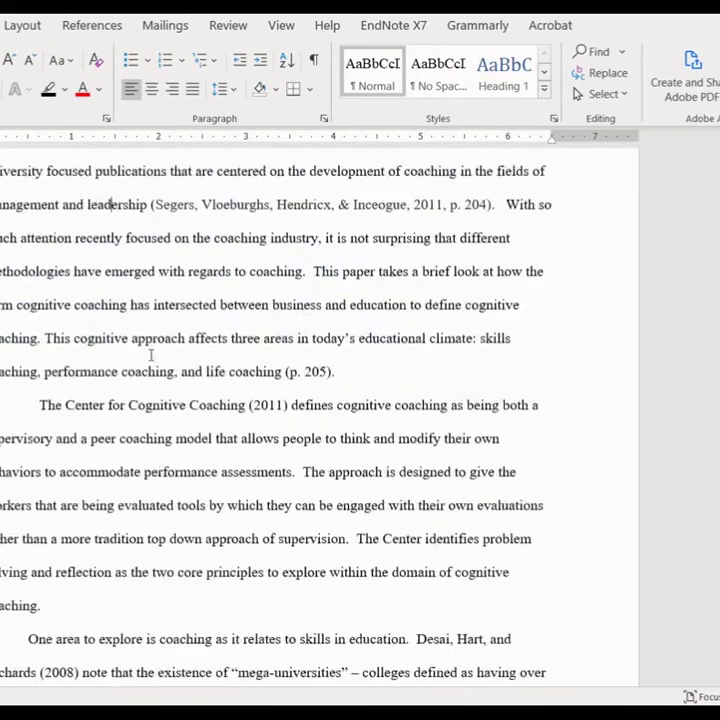
scroll(151, 355, "down", 5)
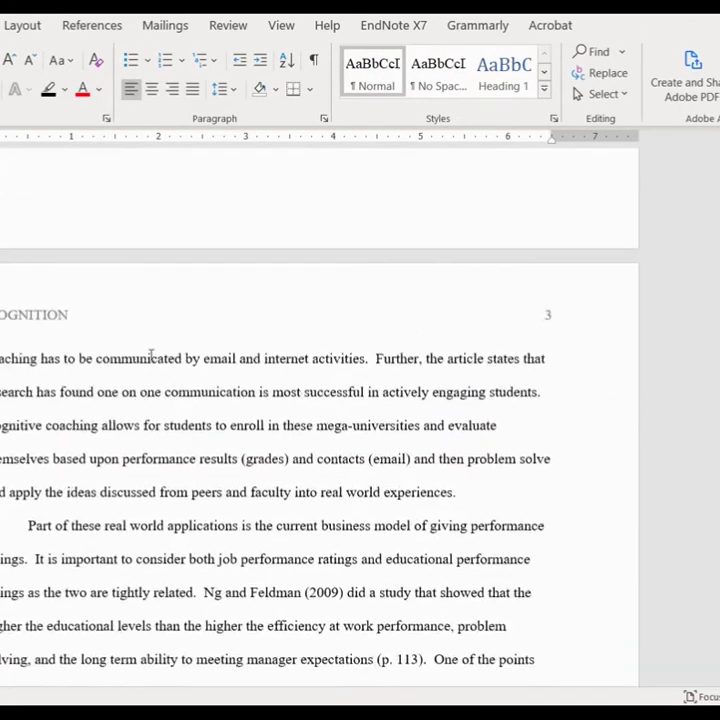
scroll(151, 355, "down", 4)
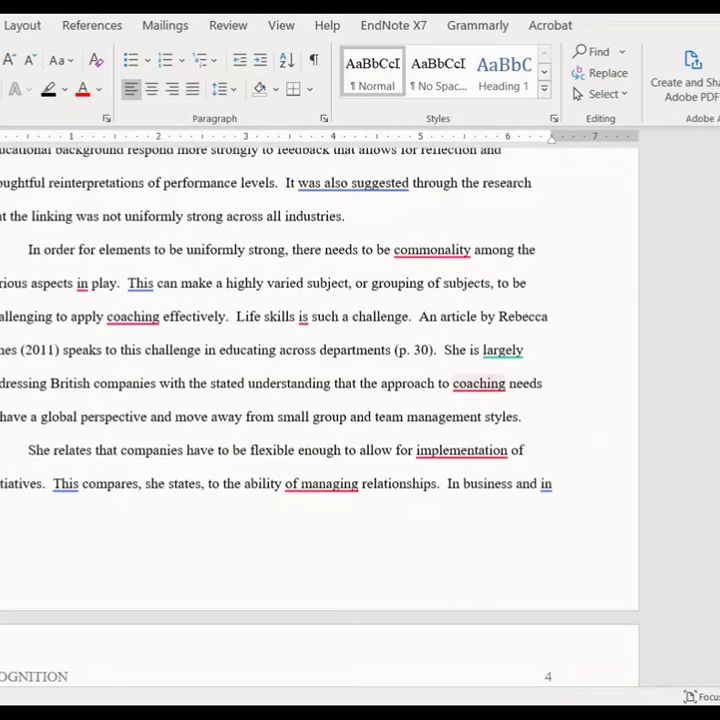
scroll(458, 384, "down", 1)
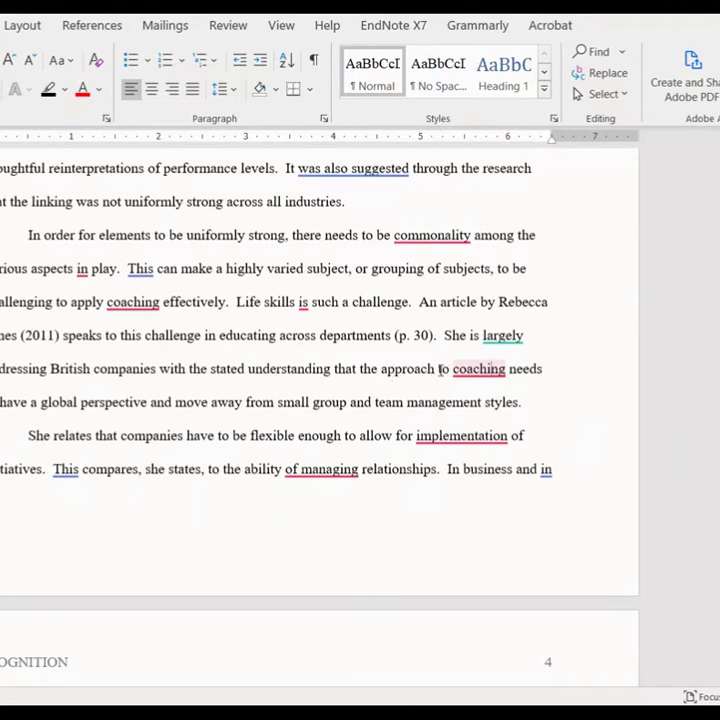
left_click(490, 383)
left_click(429, 235)
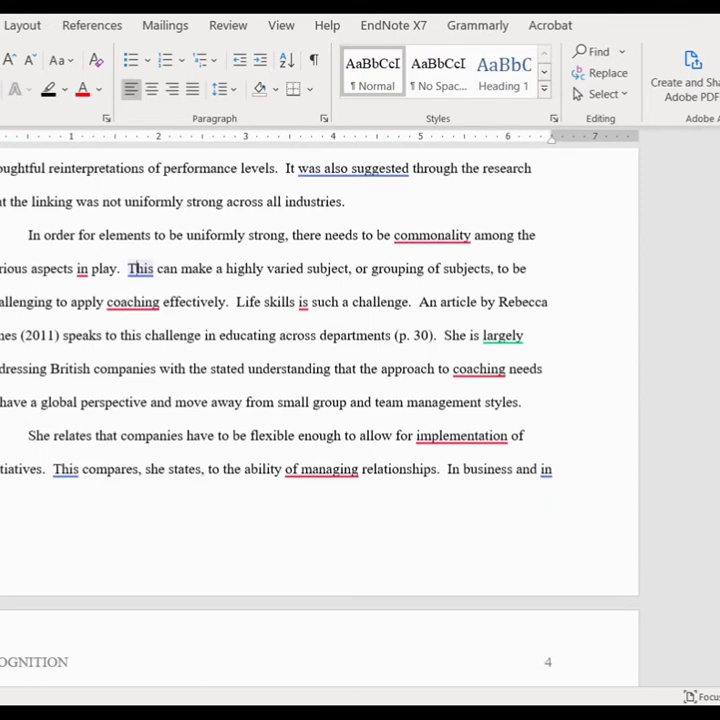
Go back through the Cognition paper from page 3 and look over its title page and first body page.
scroll(357, 375, "left", 3)
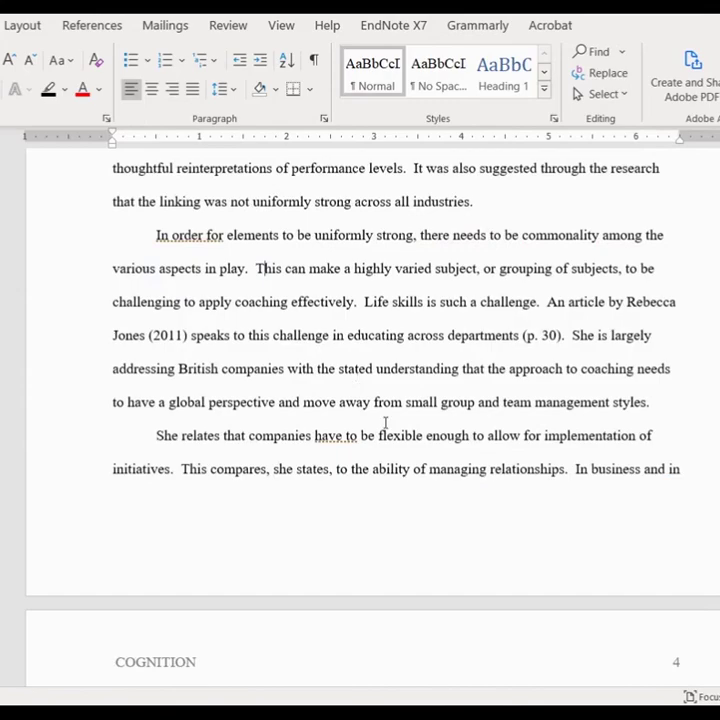
scroll(385, 423, "up", 3)
scroll(385, 423, "up", 5)
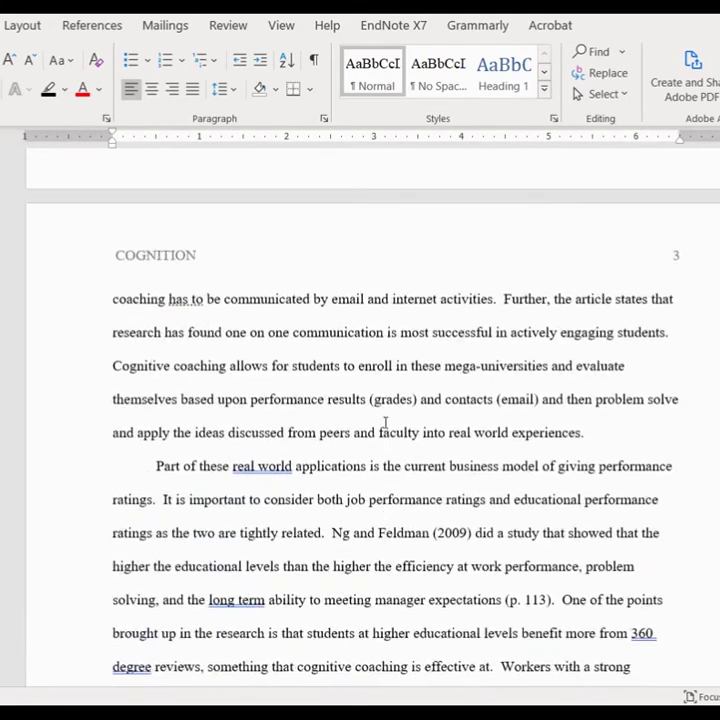
scroll(385, 423, "up", 9)
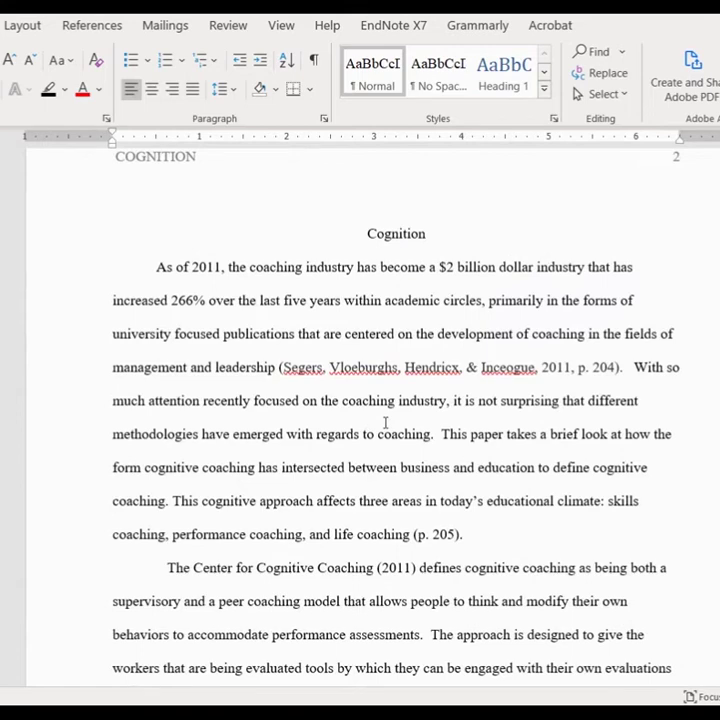
scroll(243, 370, "down", 3)
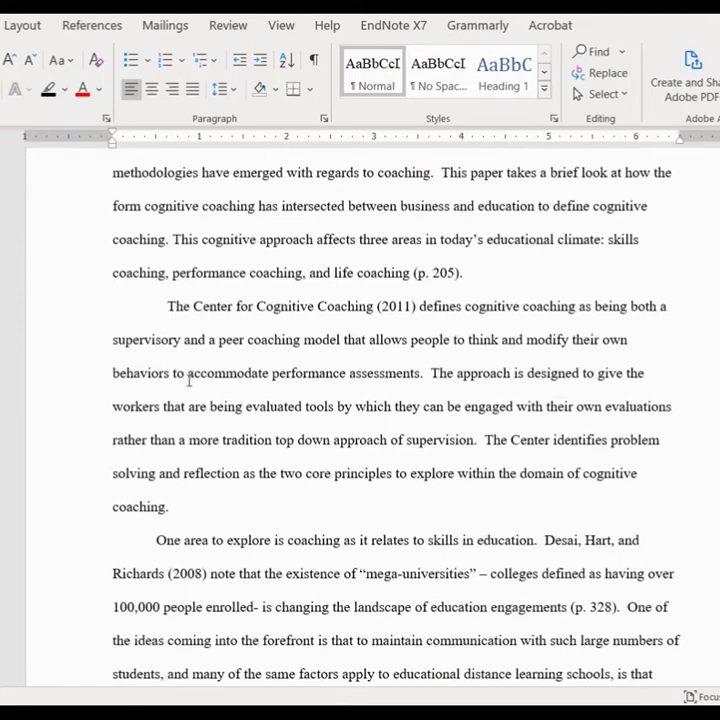
scroll(188, 378, "up", 5)
scroll(188, 380, "up", 10)
scroll(188, 380, "up", 4)
scroll(188, 381, "down", 20)
scroll(190, 386, "down", 8)
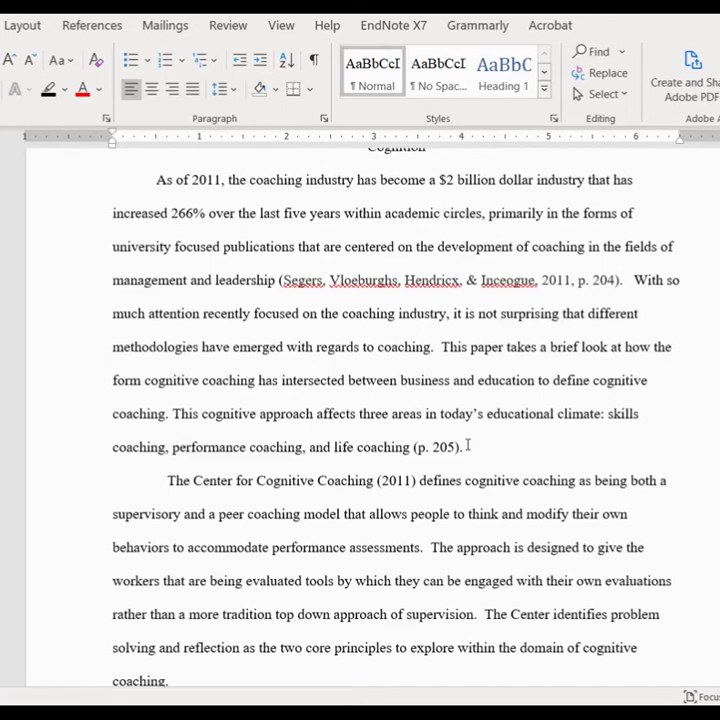
Delete the end of the first body paragraph, from "This paper takes" through "(p. 205).", and undo the deletion.
left_click_drag(463, 447, 447, 349)
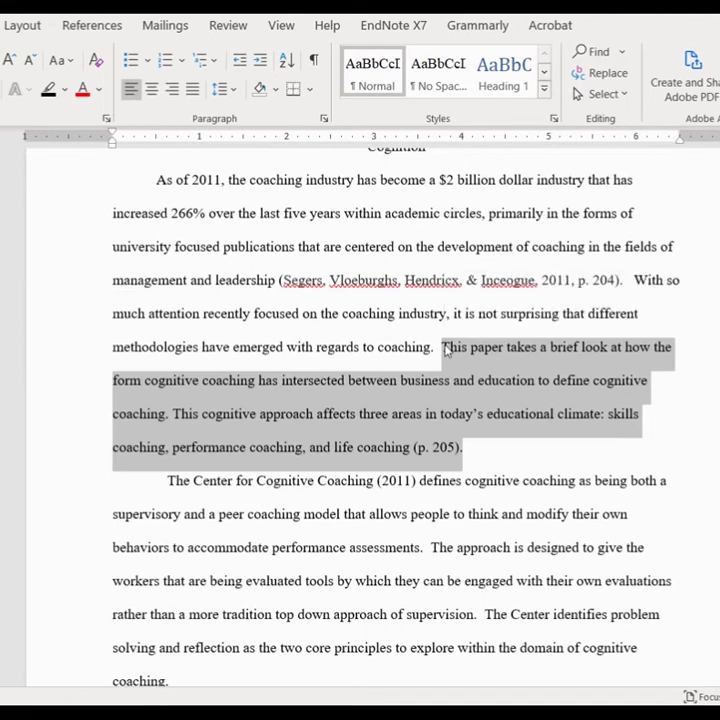
key("Delete")
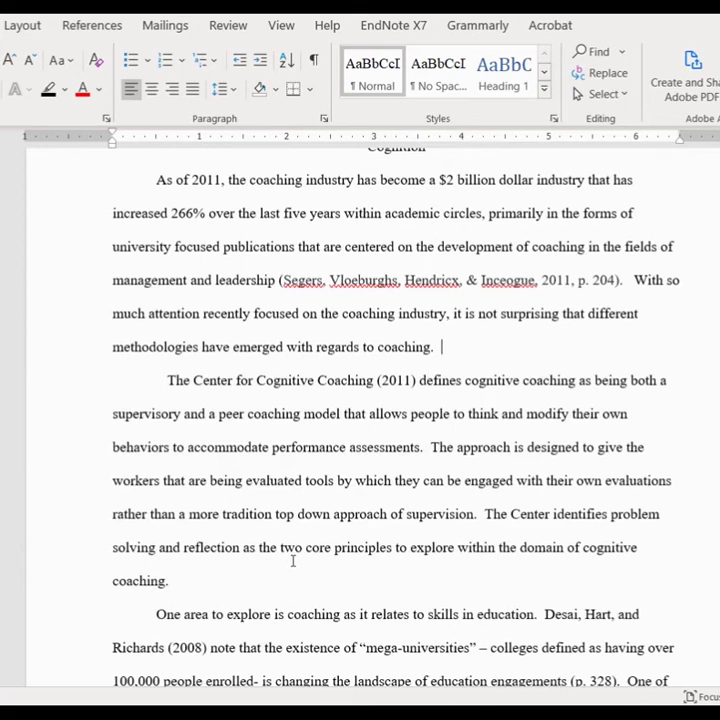
key("ctrl+z")
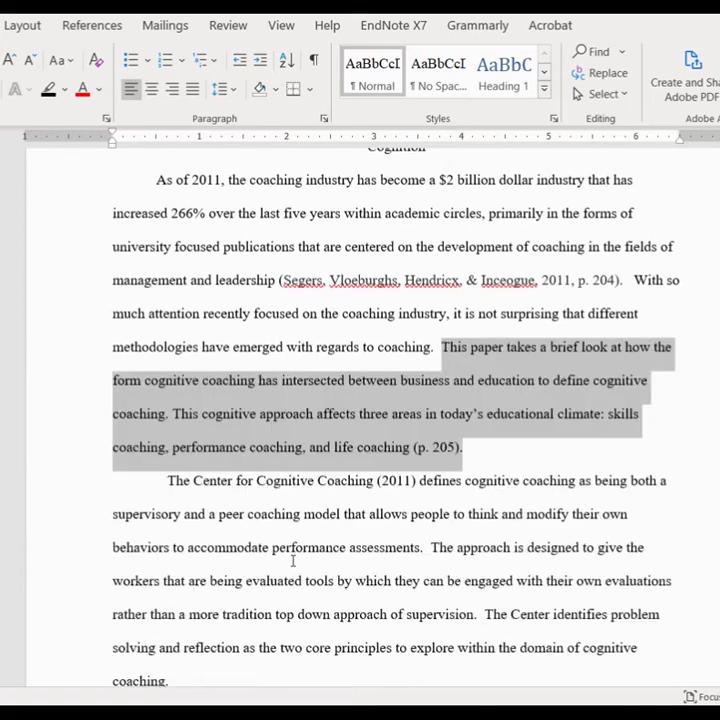
left_click(236, 345)
Look over the citation and bibliography commands, including the citation style setting, and return to the basic formatting commands.
scroll(236, 421, "down", 2)
scroll(291, 451, "up", 1)
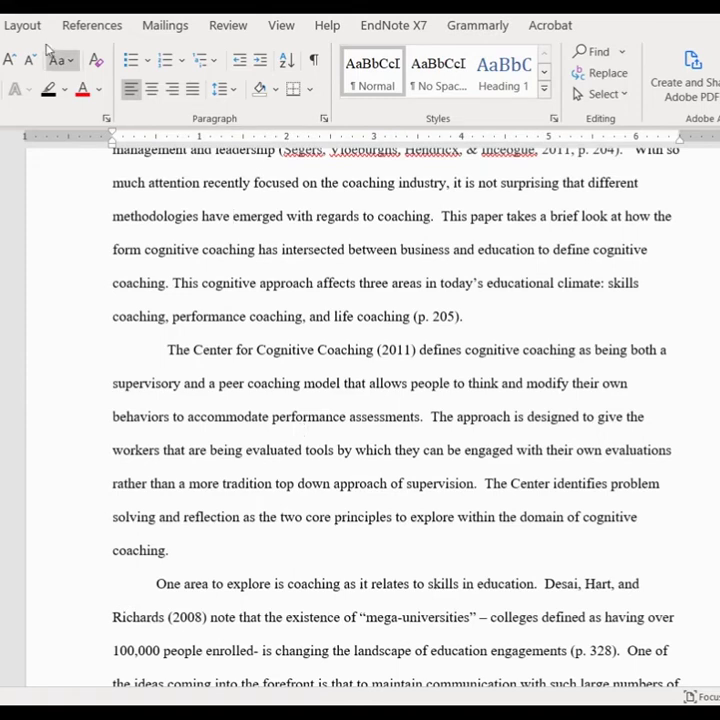
left_click(88, 26)
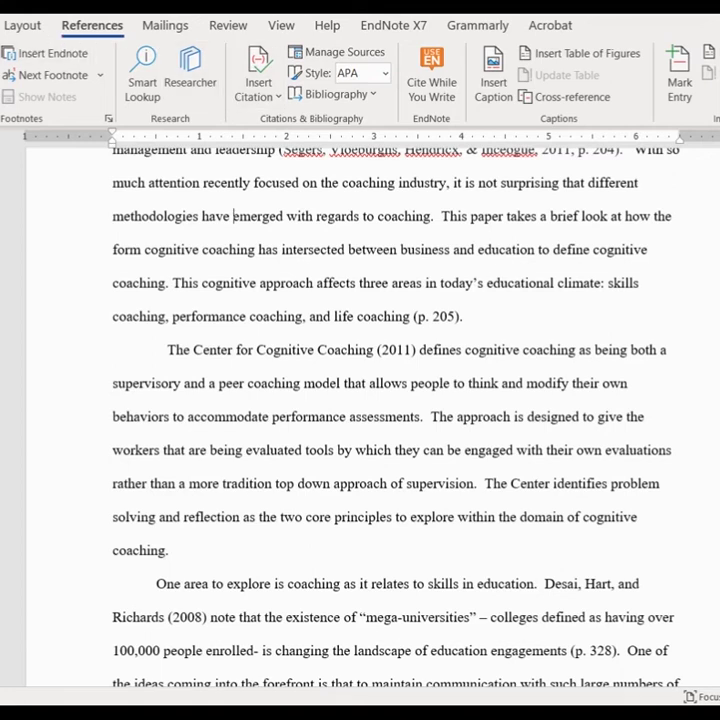
left_click(1, 25)
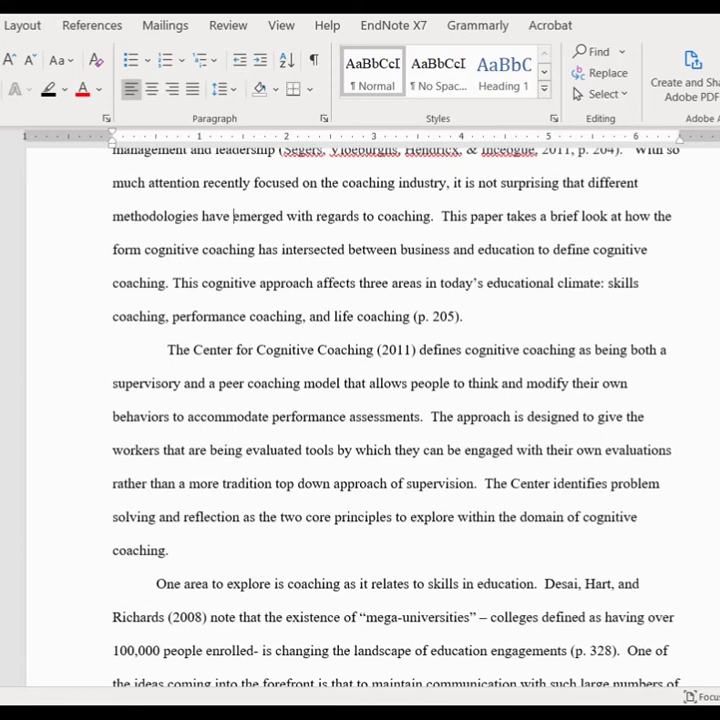
Make the first body paragraph's alignment, indentation and spacing settings the default for all documents based on the Normal.dotm template.
left_click(325, 121)
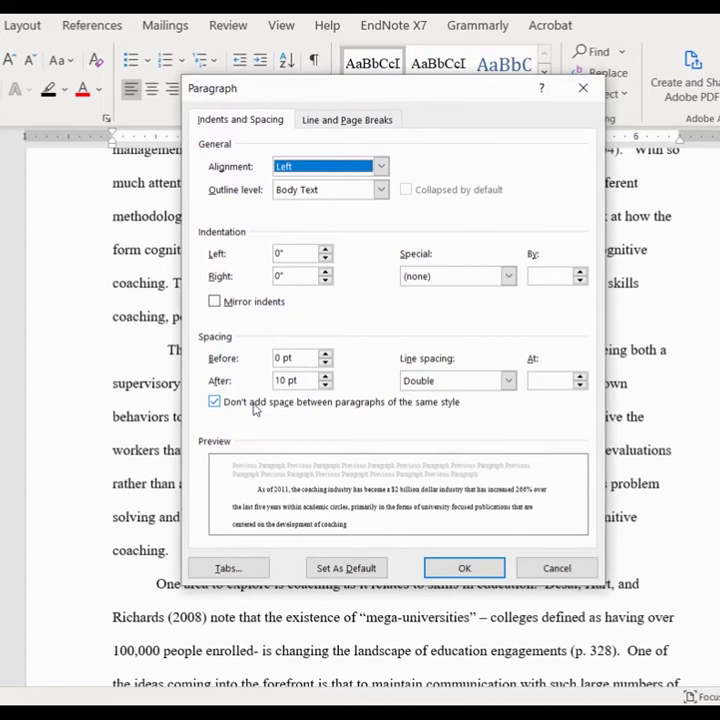
left_click(345, 568)
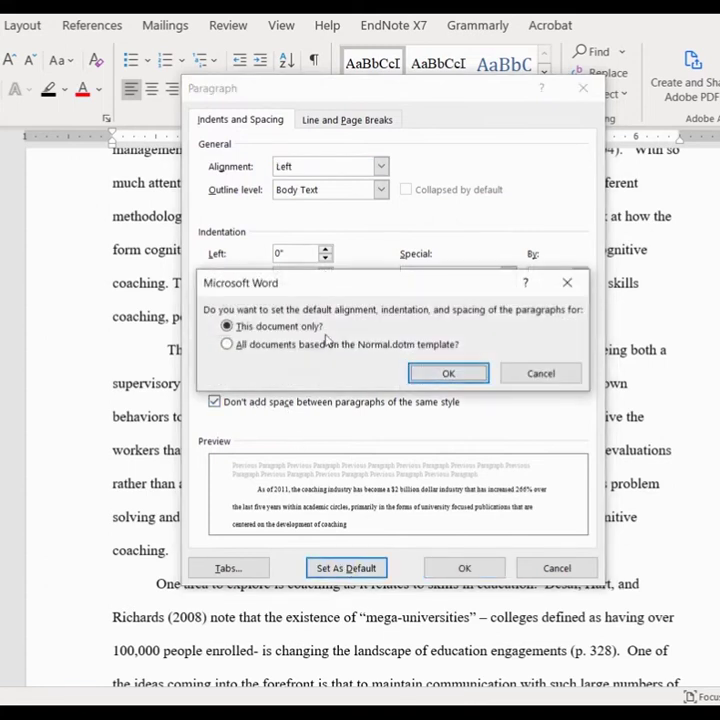
left_click(321, 345)
left_click(461, 377)
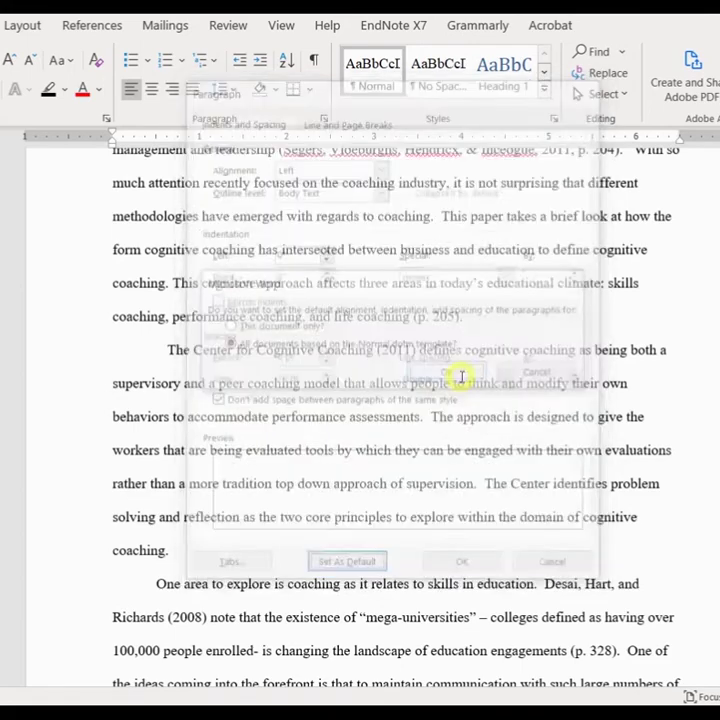
Check the indents and spacing settings of the first body paragraph again and close them without changes.
scroll(195, 365, "up", 4)
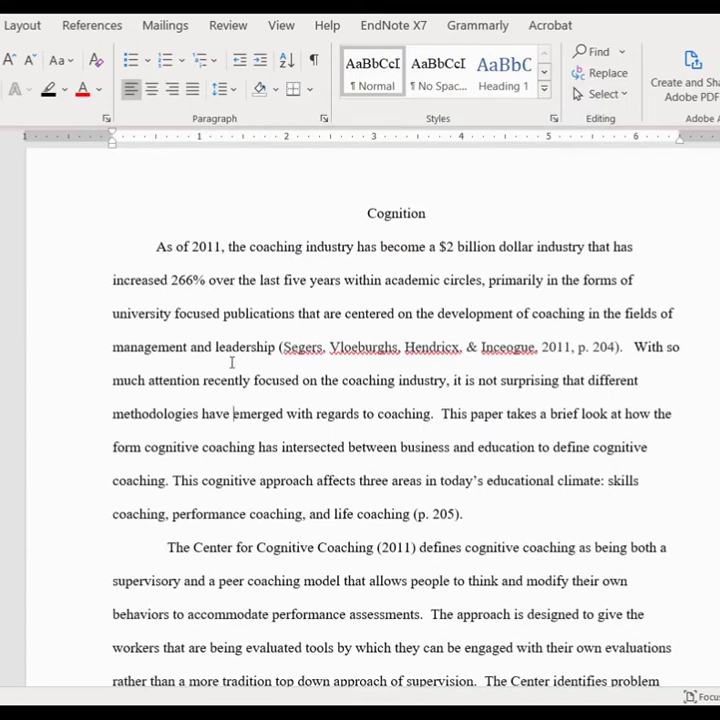
left_click(323, 118)
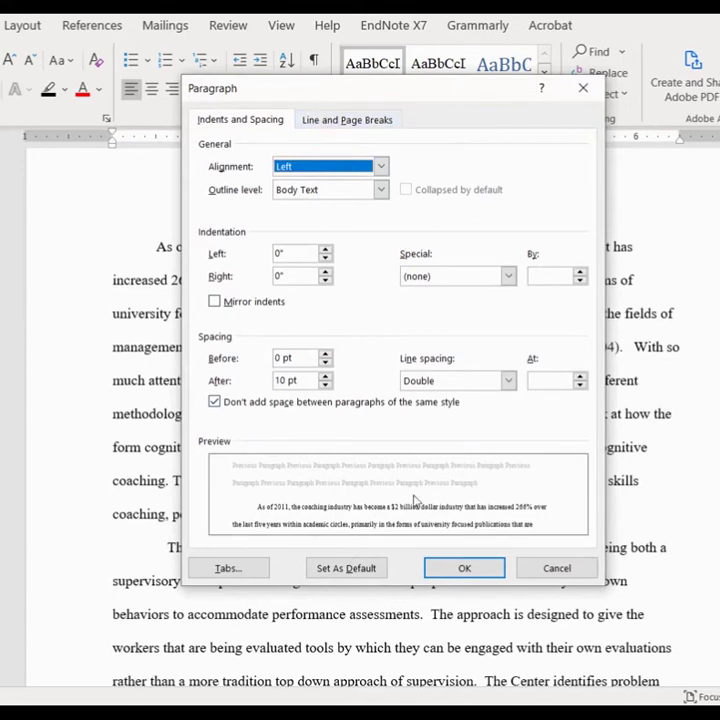
left_click(447, 570)
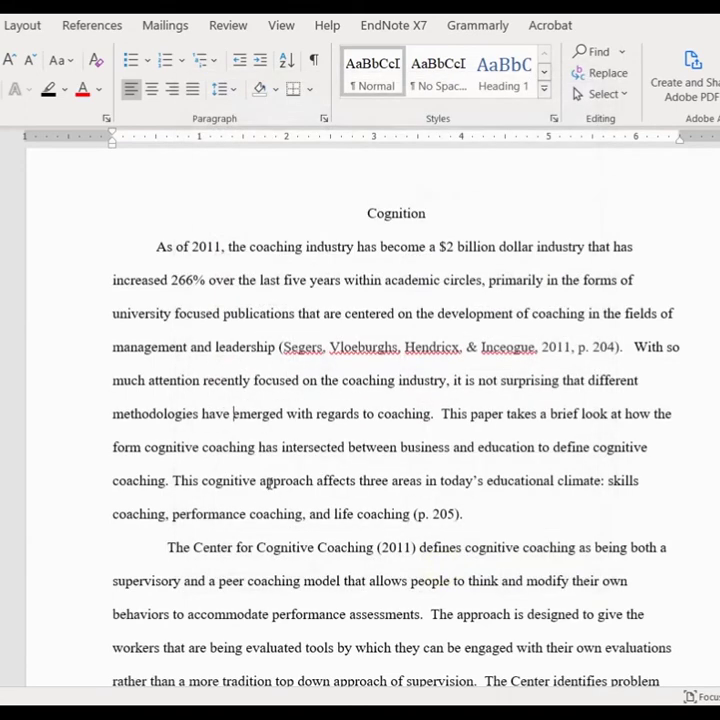
Check the option that shows the ruler for the document and return to the basic formatting commands.
left_click(170, 346)
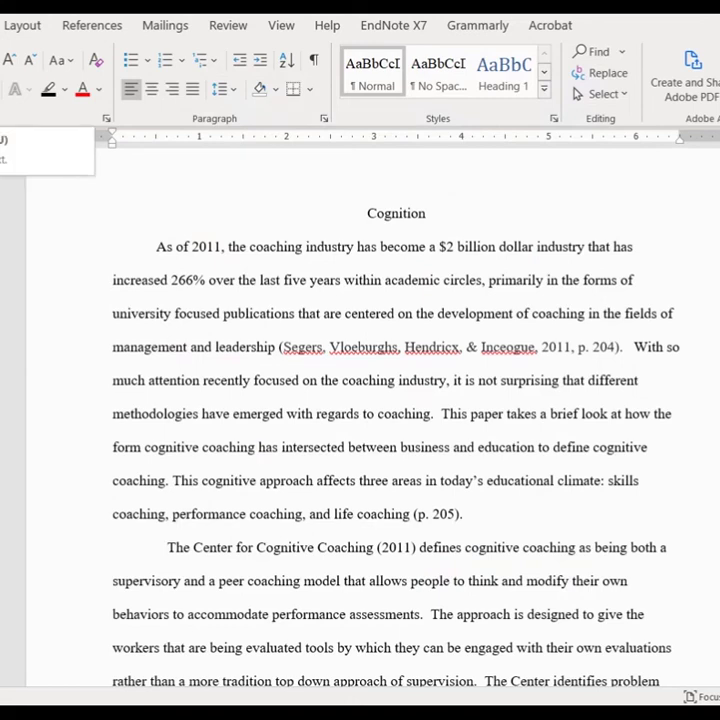
left_click(282, 28)
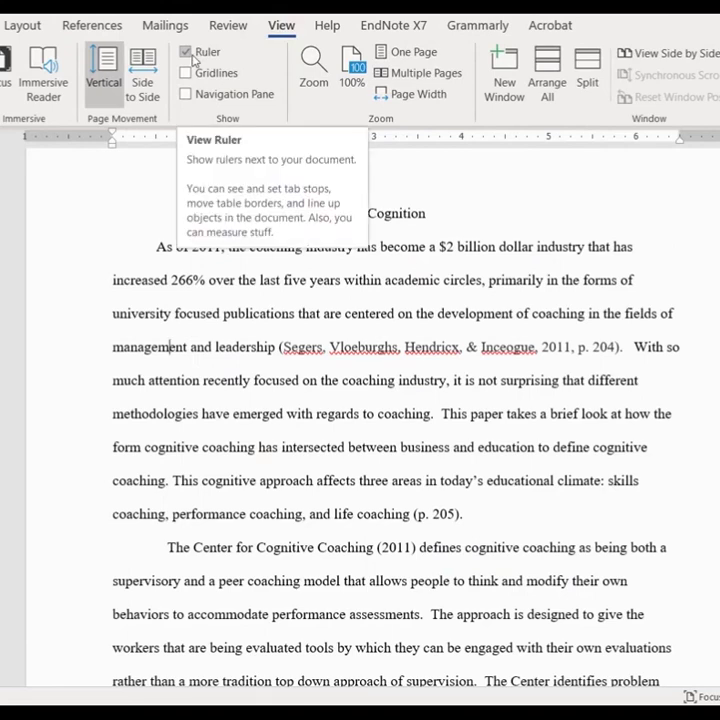
left_click(2, 25)
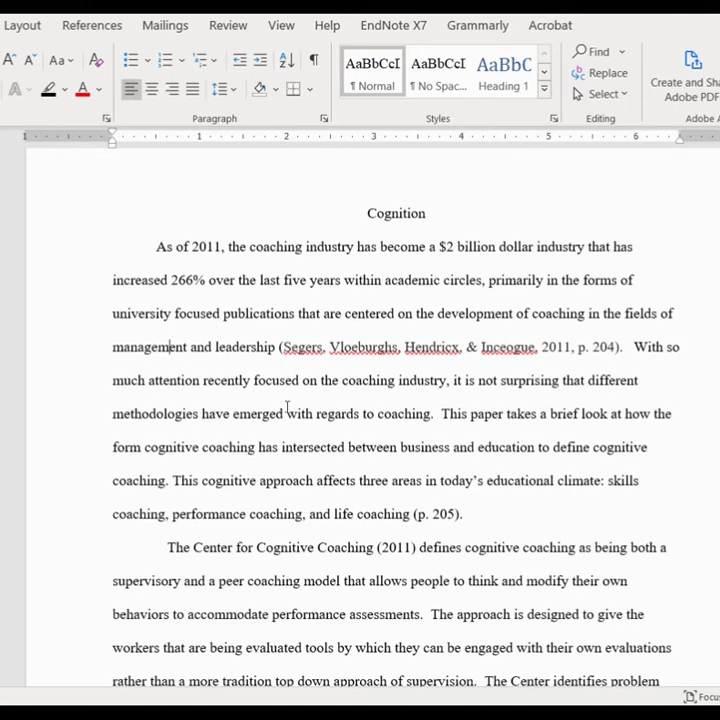
In the first body paragraph, remove the extra space before "With so much attention" and add a second space before "This cognitive approach".
left_click(633, 347)
key("BackSpace")
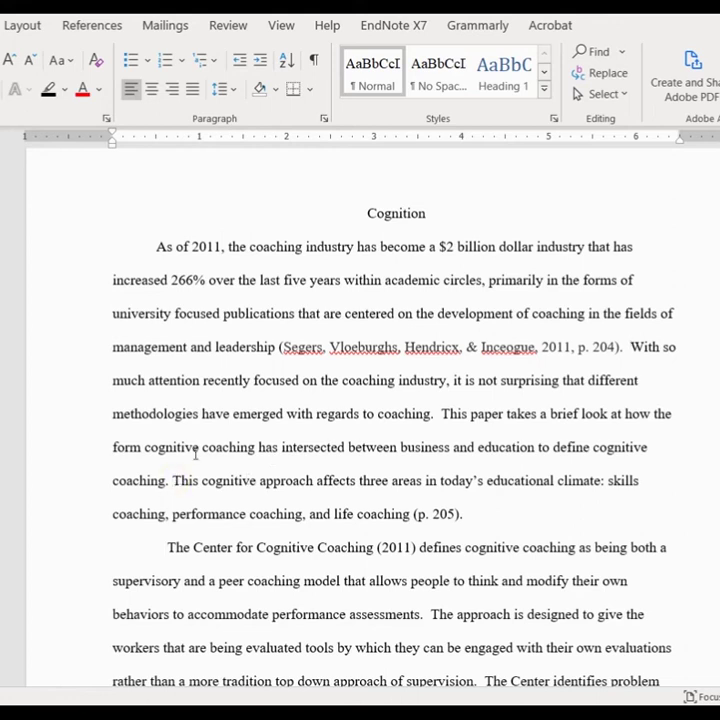
left_click(171, 480)
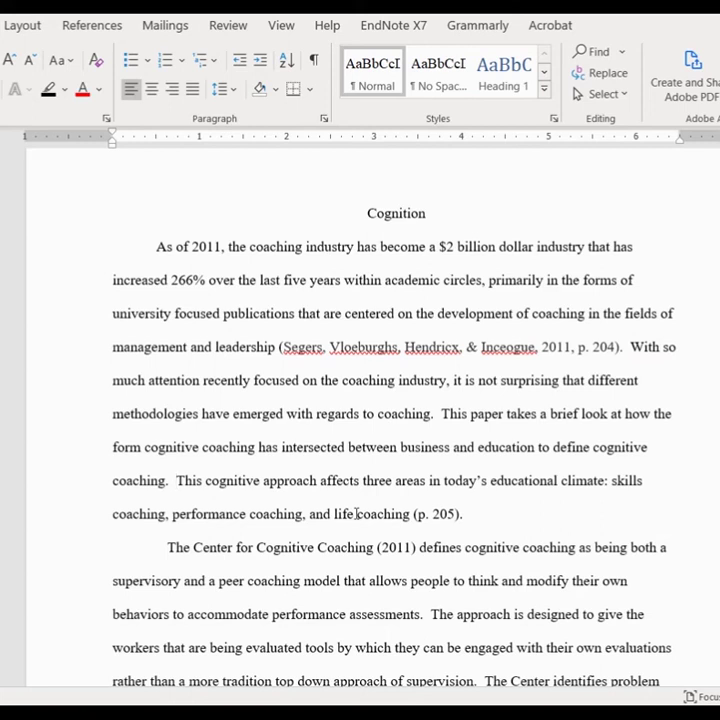
Review the paper through its closing summary paragraph, including sentence spacing, and go back past the title page to the first body page.
scroll(262, 460, "down", 4)
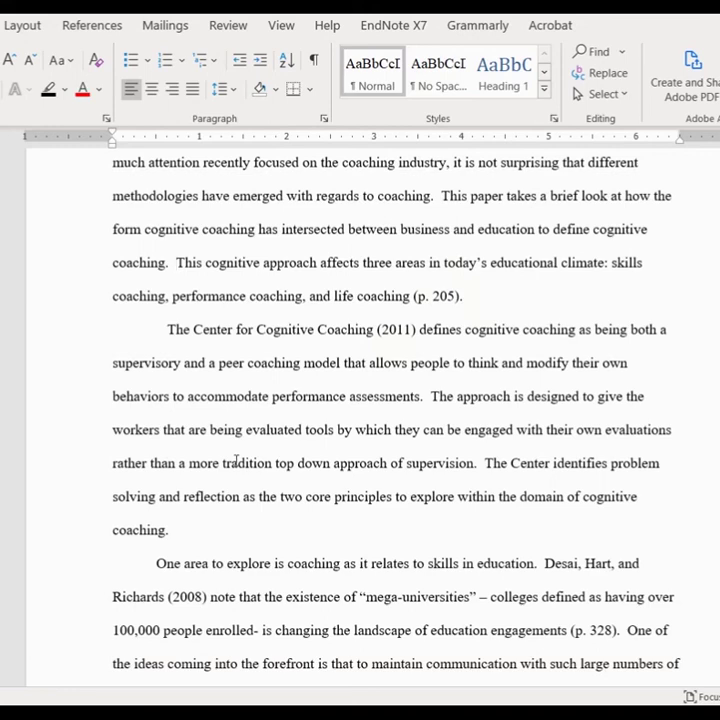
scroll(237, 462, "down", 2)
scroll(222, 458, "down", 10)
scroll(320, 421, "down", 10)
scroll(327, 421, "down", 8)
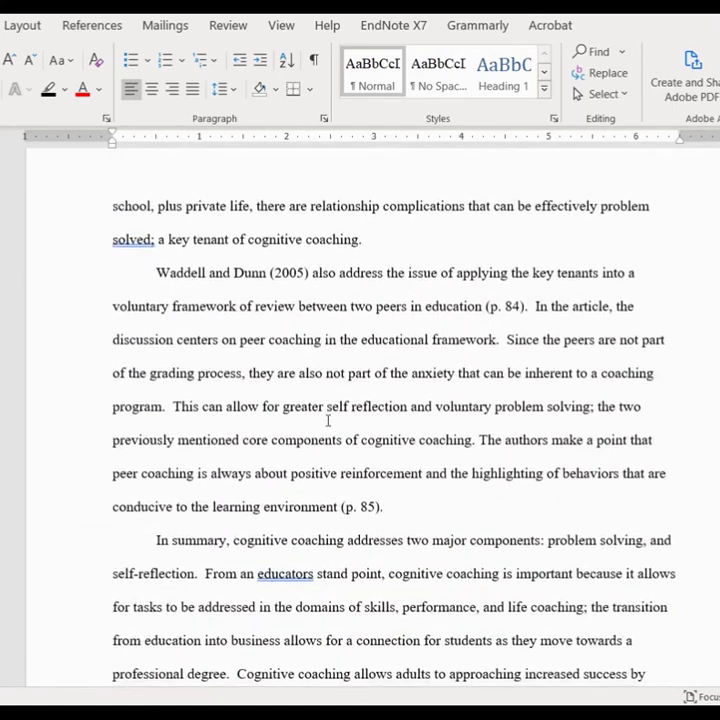
scroll(328, 418, "down", 2)
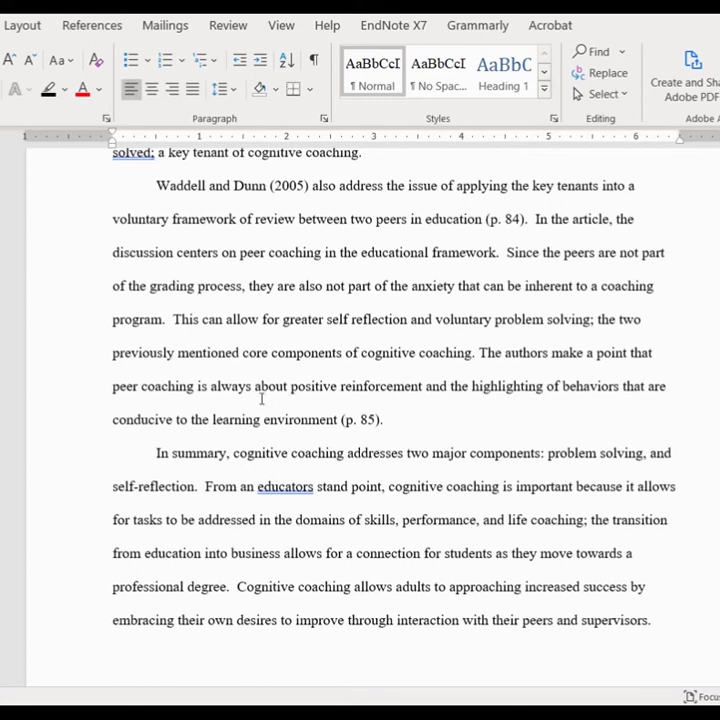
scroll(265, 399, "down", 3)
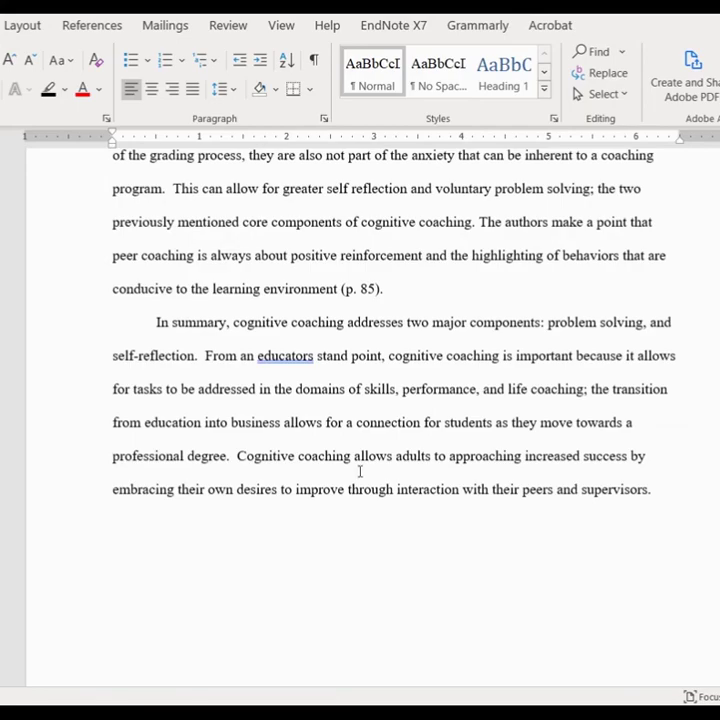
scroll(400, 474, "up", 9)
scroll(387, 452, "up", 10)
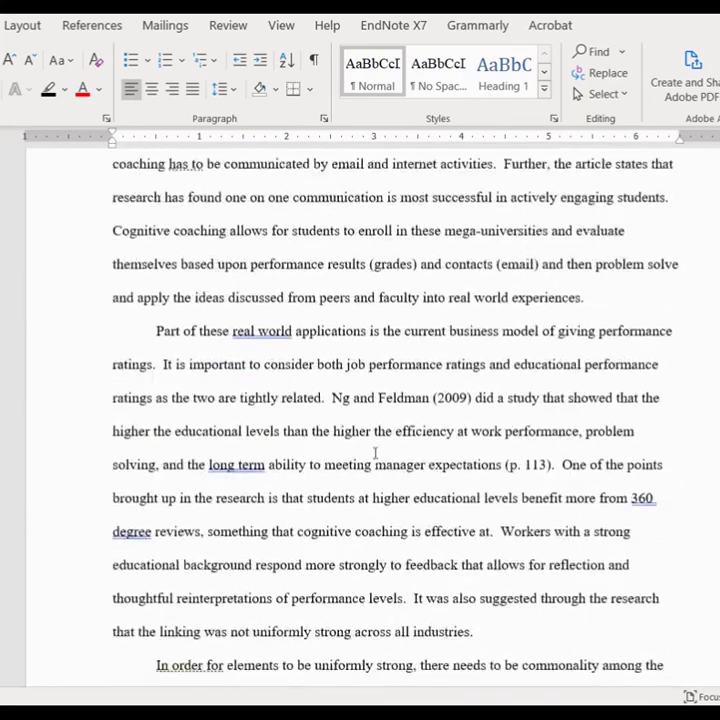
scroll(333, 451, "up", 15)
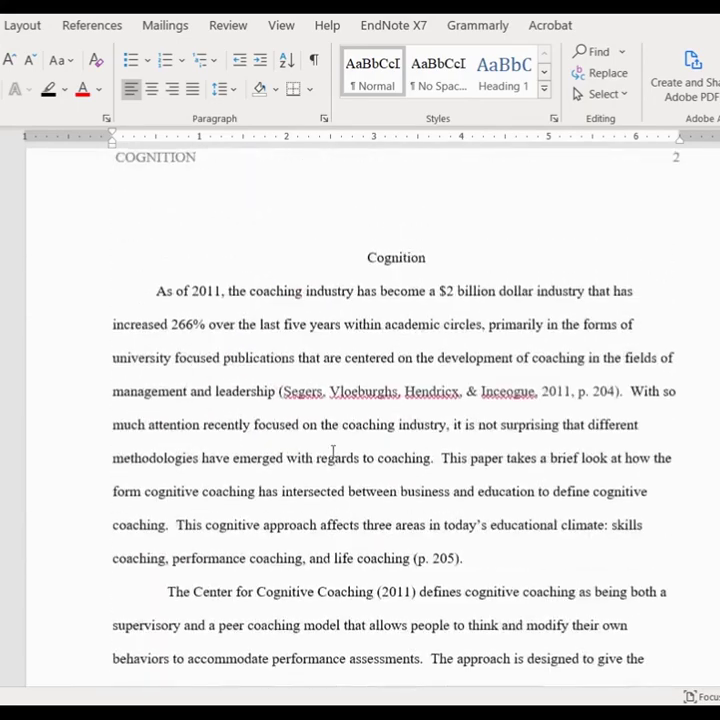
scroll(333, 451, "up", 3)
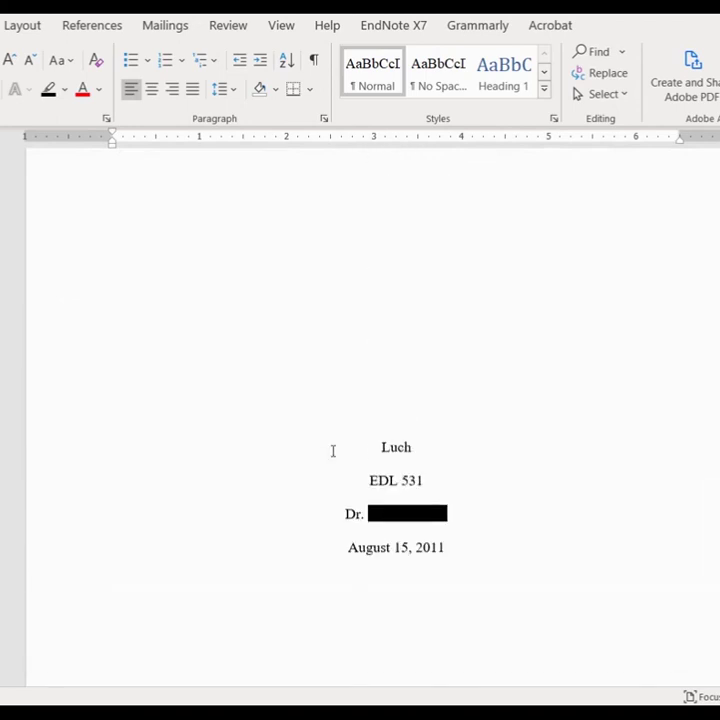
scroll(313, 407, "down", 8)
scroll(272, 407, "down", 15)
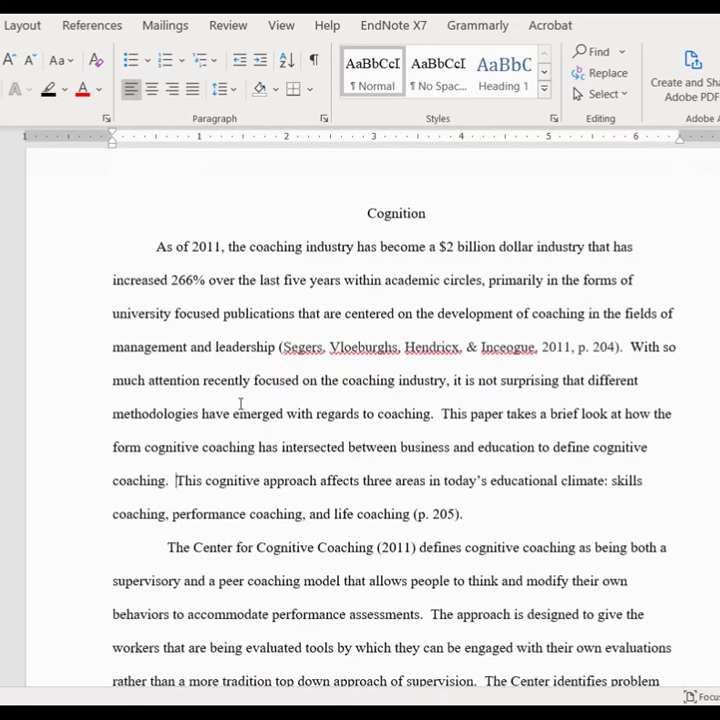
scroll(246, 300, "down", 1)
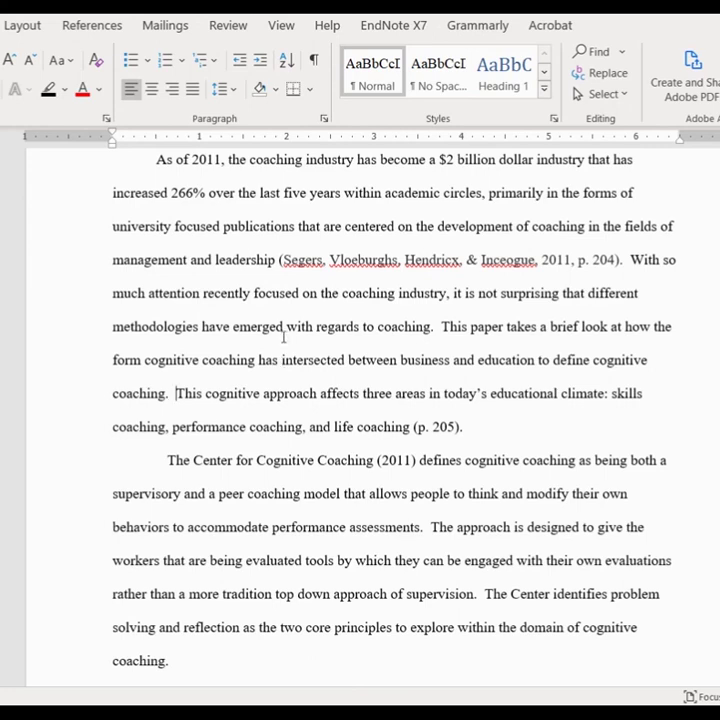
left_click(183, 28)
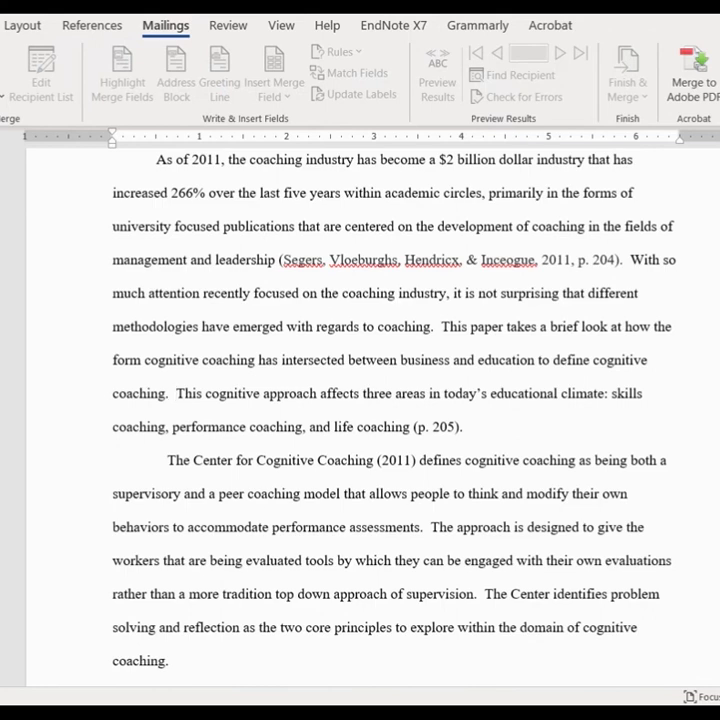
key("alt+h")
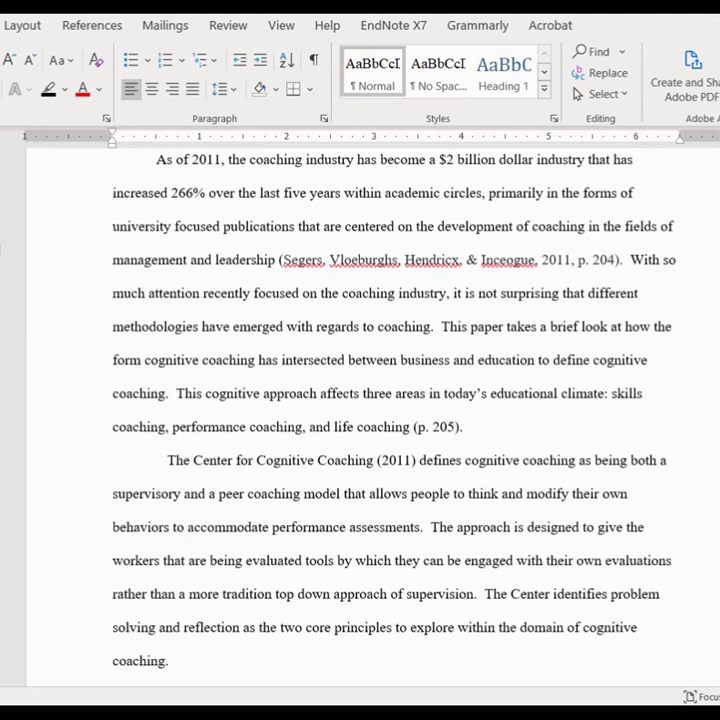
left_click(176, 393)
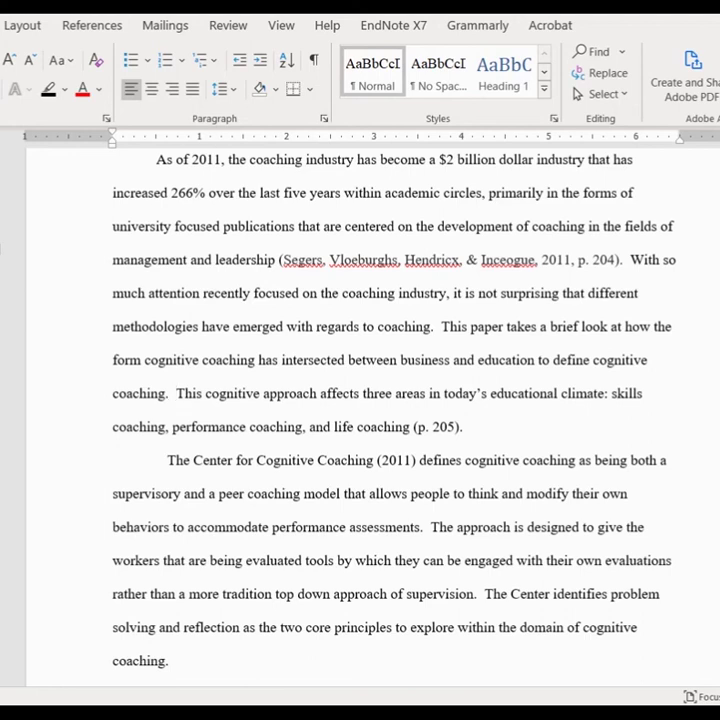